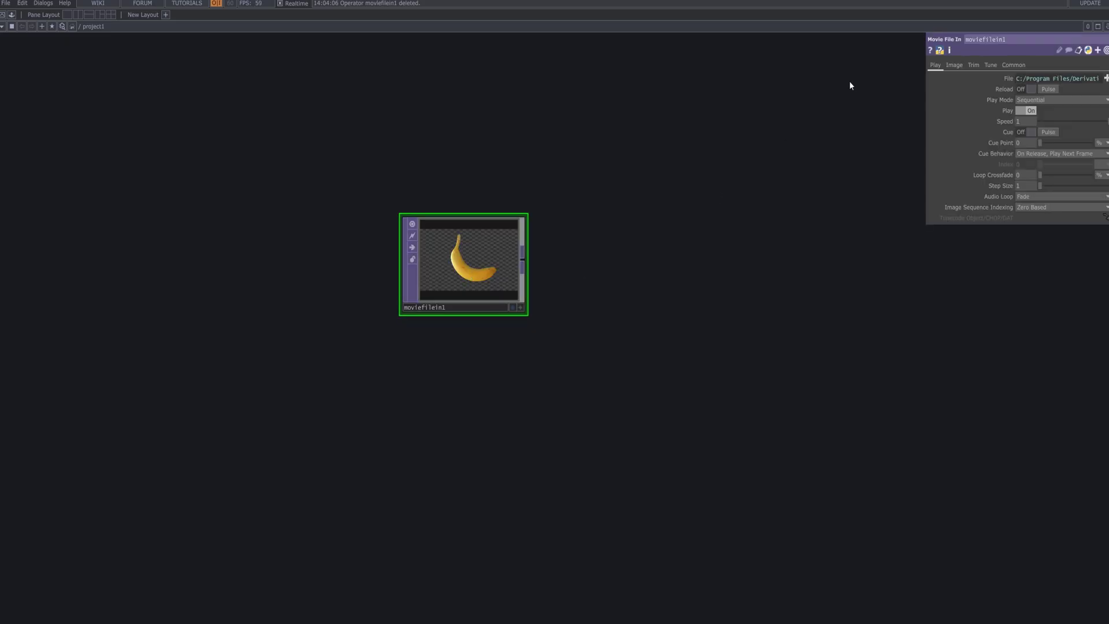
- Load the video xtalcalx (56).mp4 into the Movie File In operator and set its output to a custom resolution of 1920 x 1080
left_click_drag(1106, 81, 461, 276)
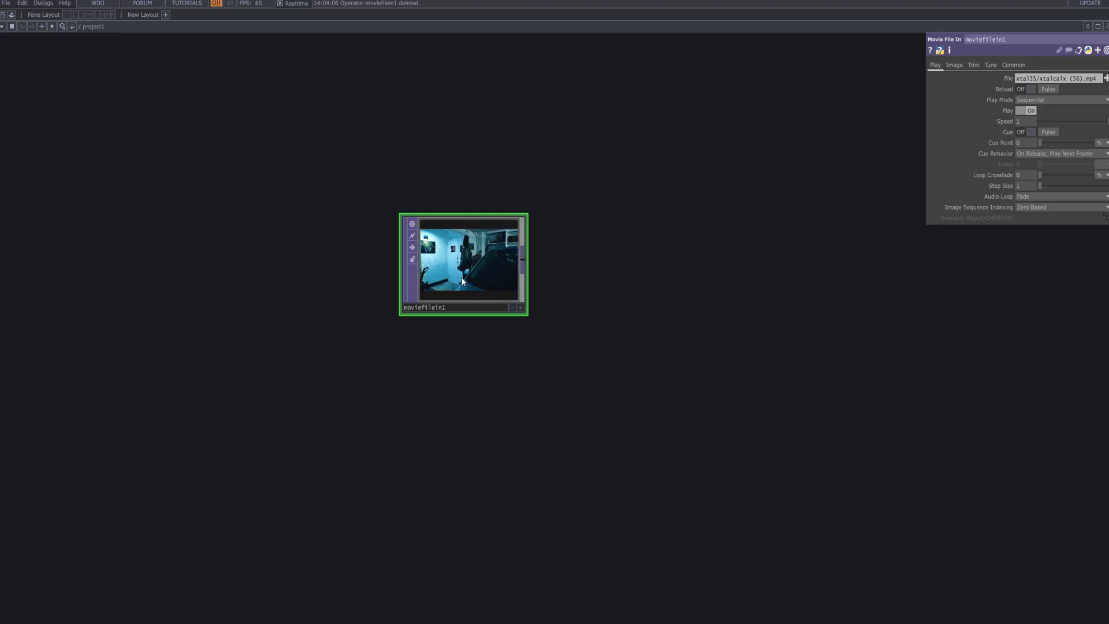
left_click(955, 65)
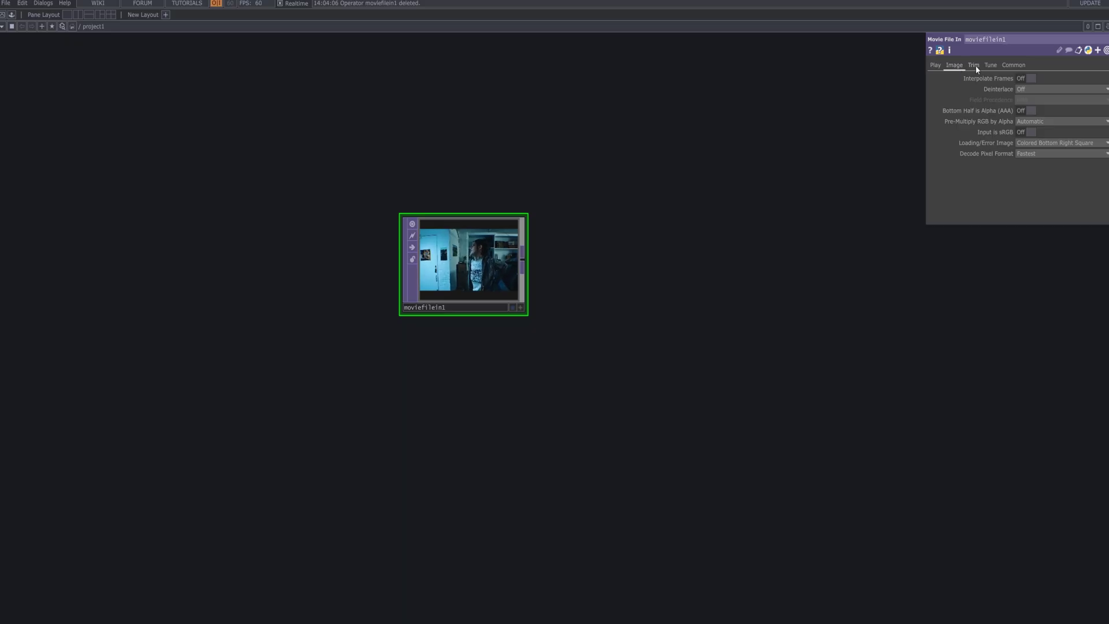
left_click(990, 65)
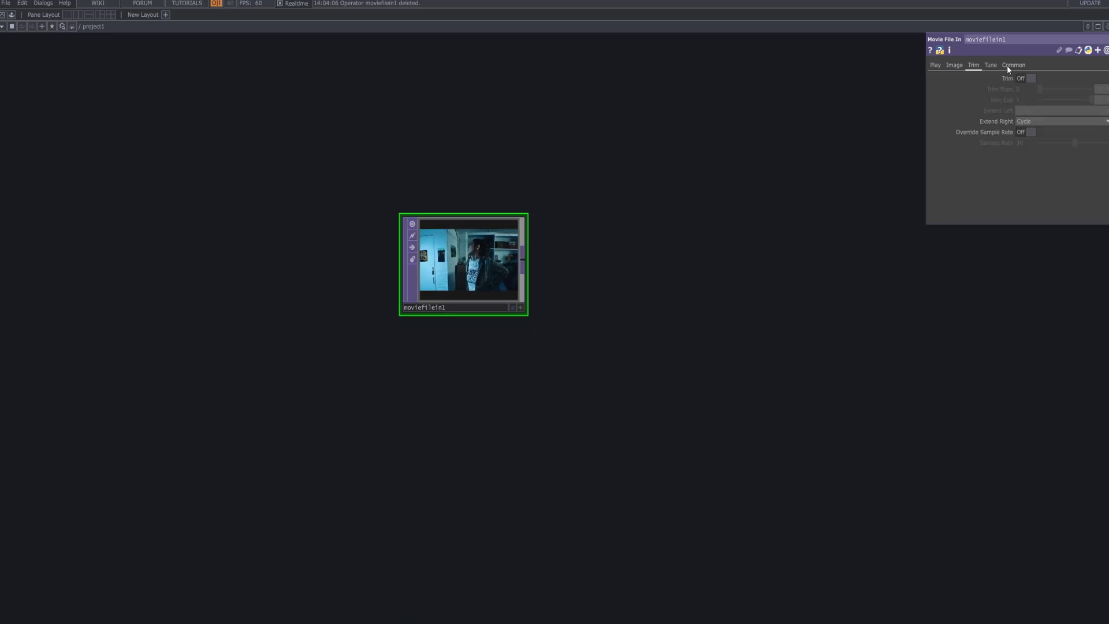
left_click(1008, 65)
left_click(1053, 79)
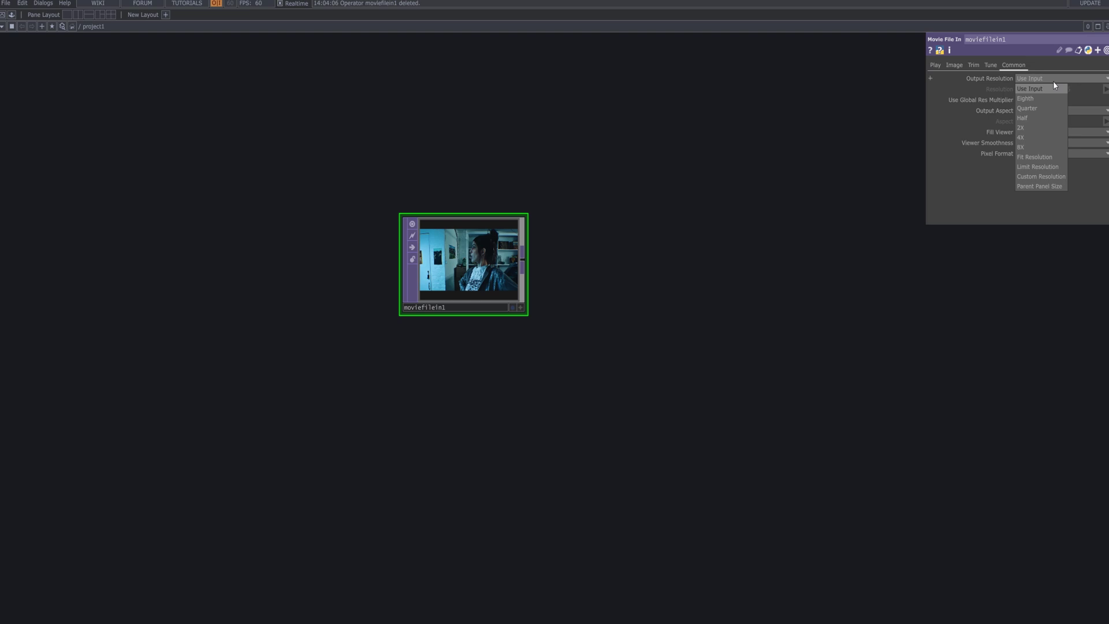
left_click(1060, 179)
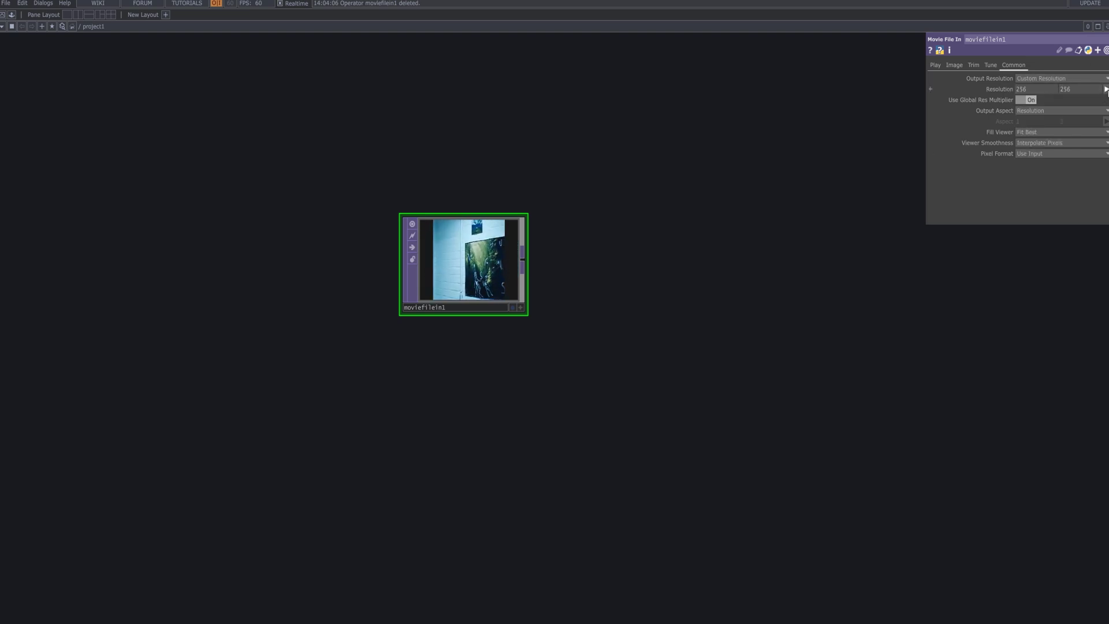
left_click(1106, 90)
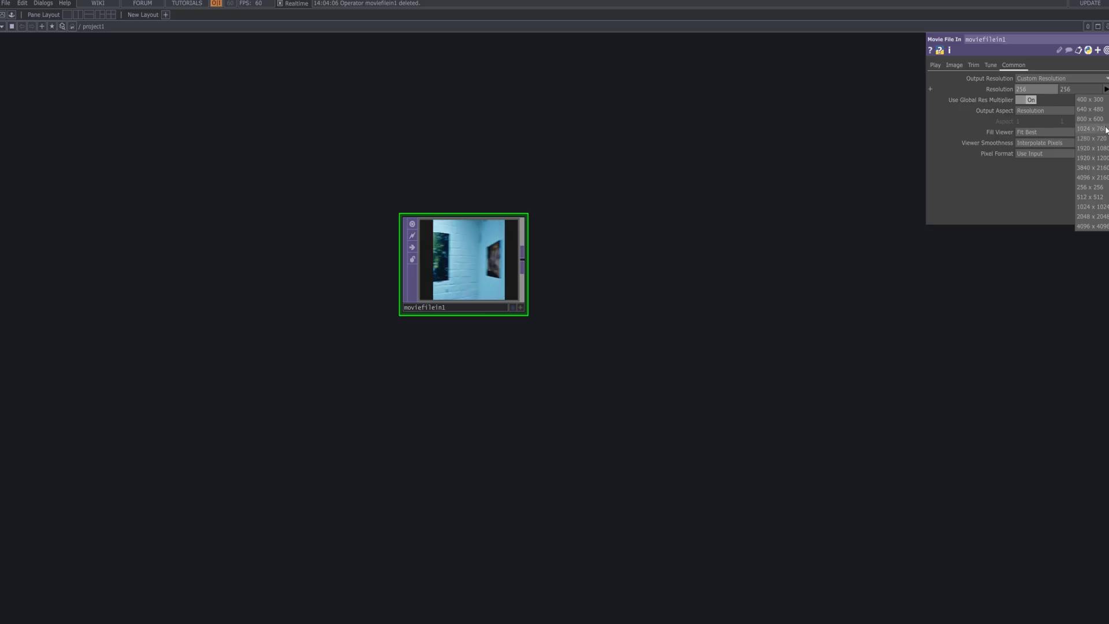
left_click(1104, 149)
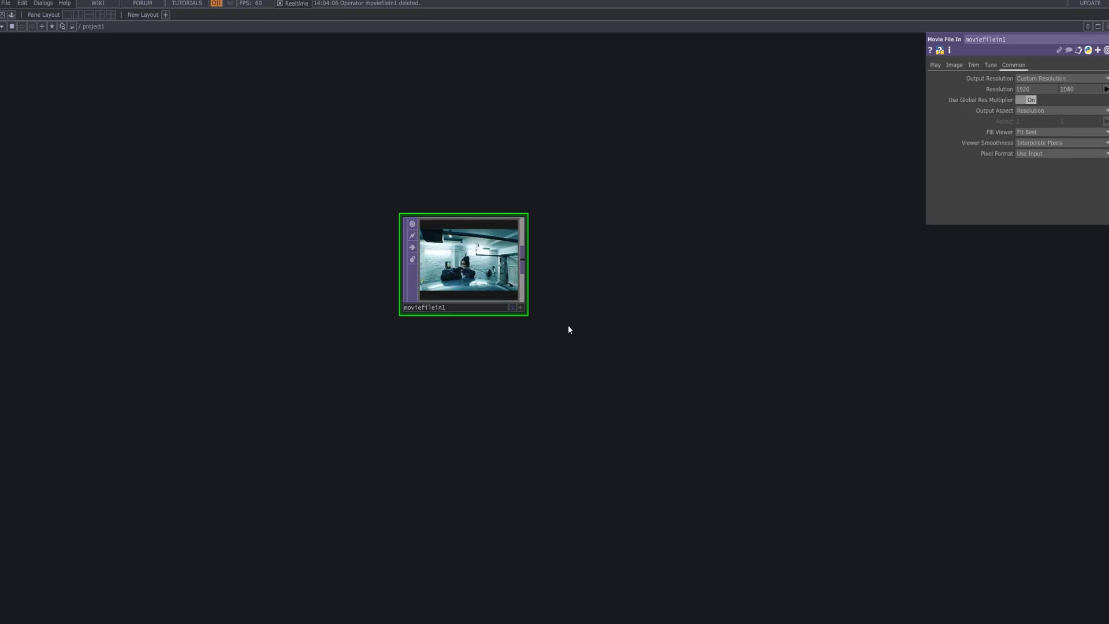
- Move the movie node aside, place a Level TOP to its right and connect the movie output to it
left_click_drag(461, 273, 214, 272)
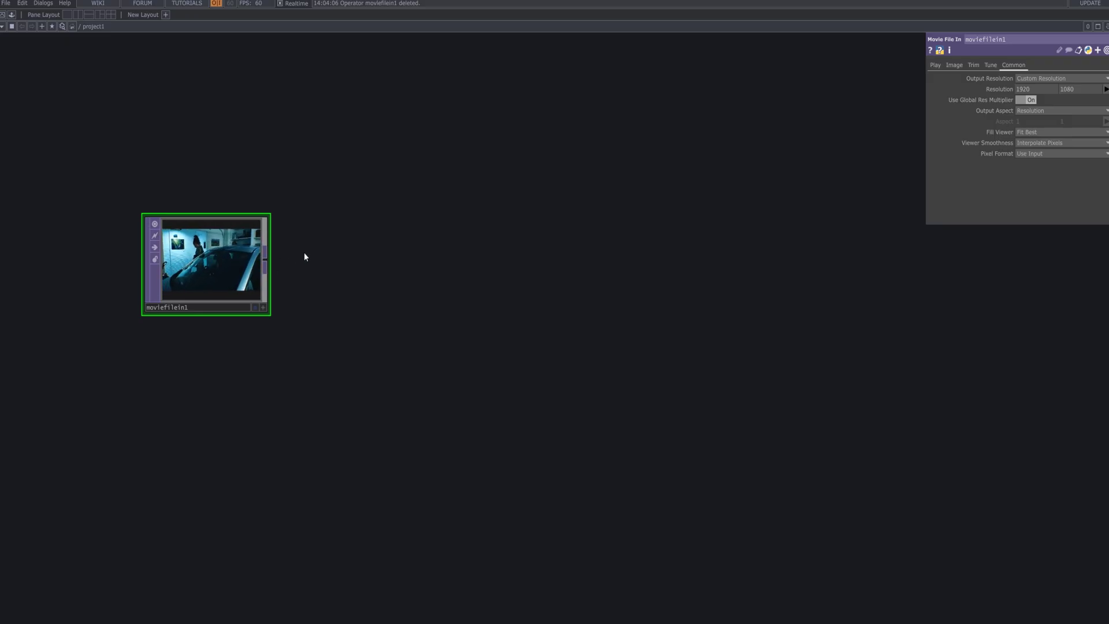
key("Tab")
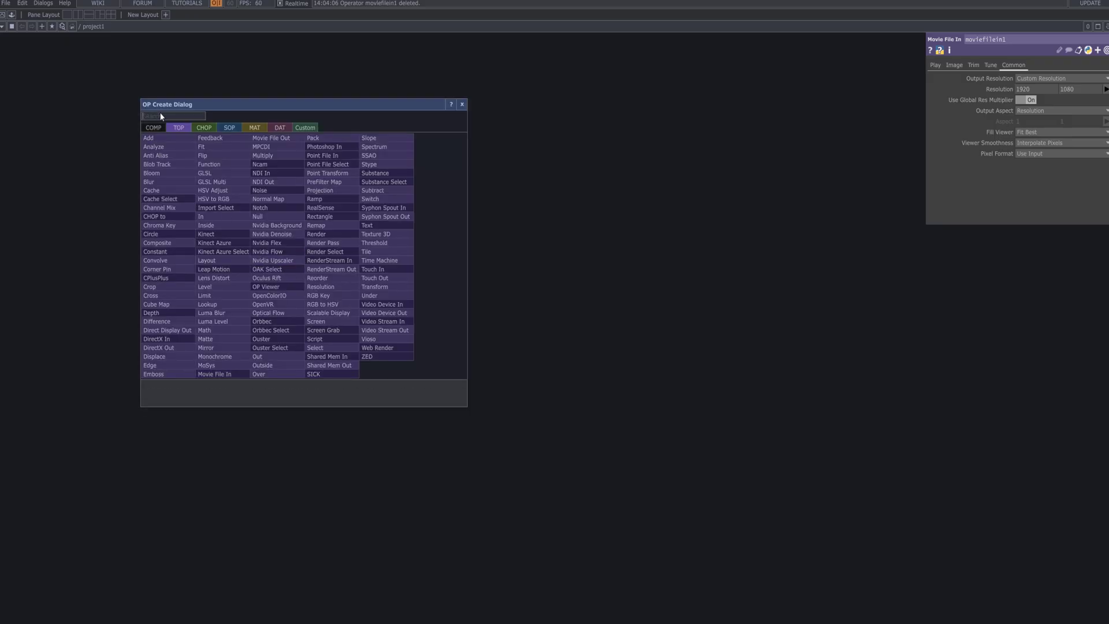
type("level")
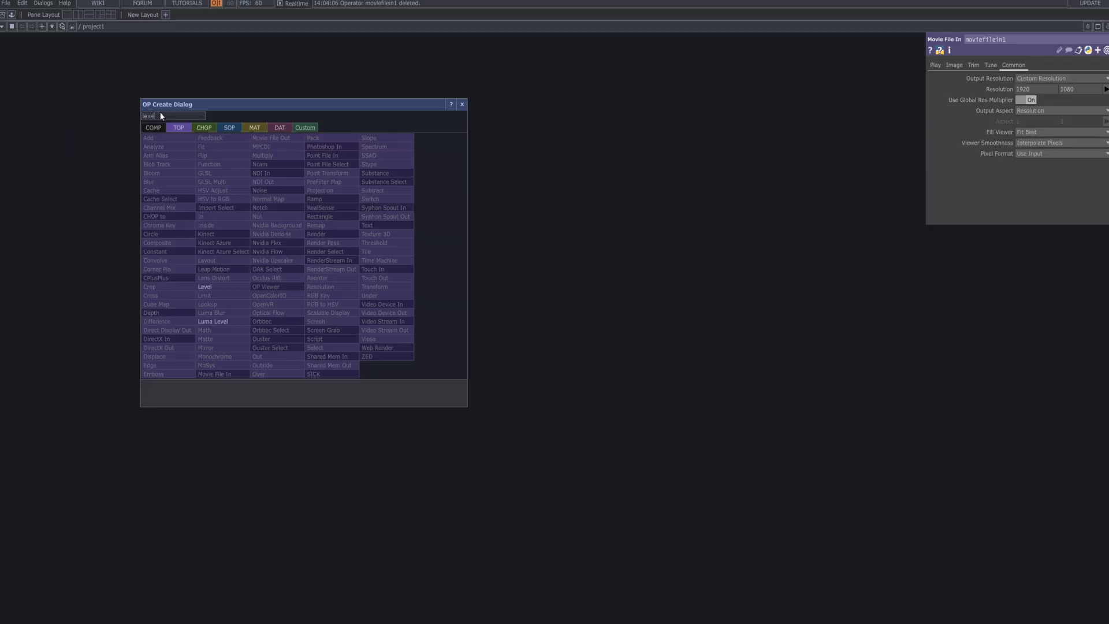
left_click(227, 285)
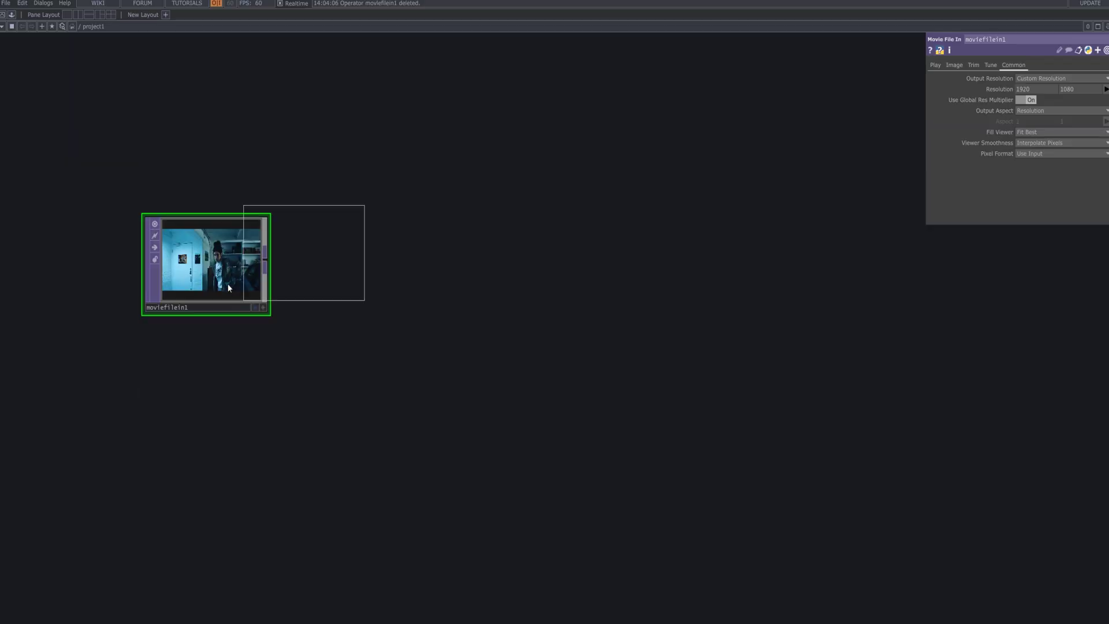
left_click(417, 267)
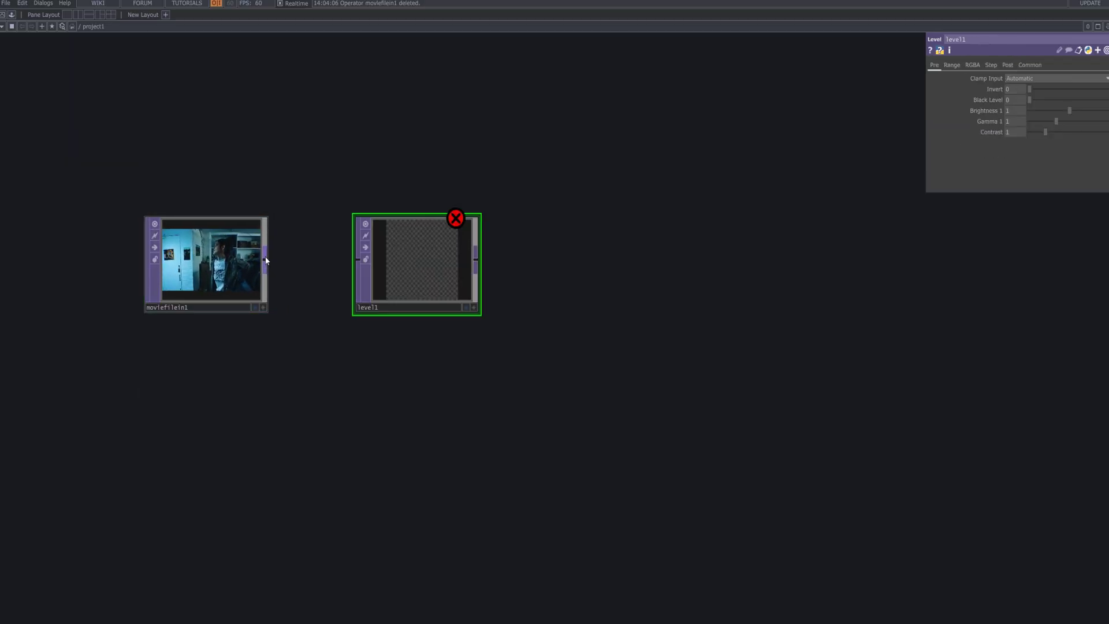
left_click_drag(356, 264, 358, 261)
- Set the Level operator's contrast to 0.95
scroll(407, 261, "up", 6)
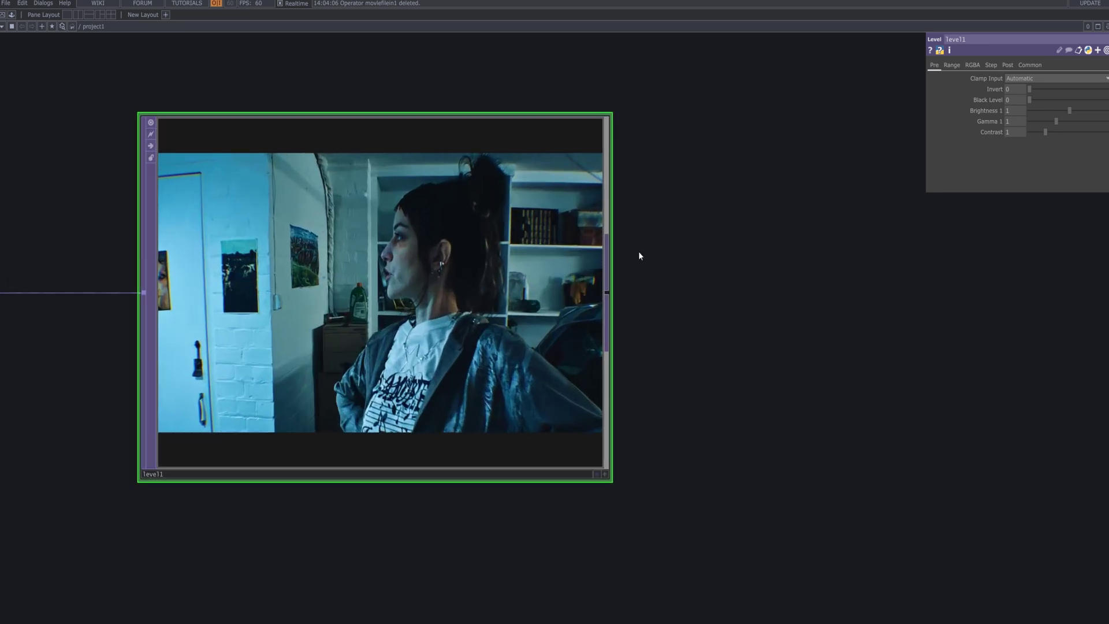
left_click_drag(1047, 133, 1044, 134)
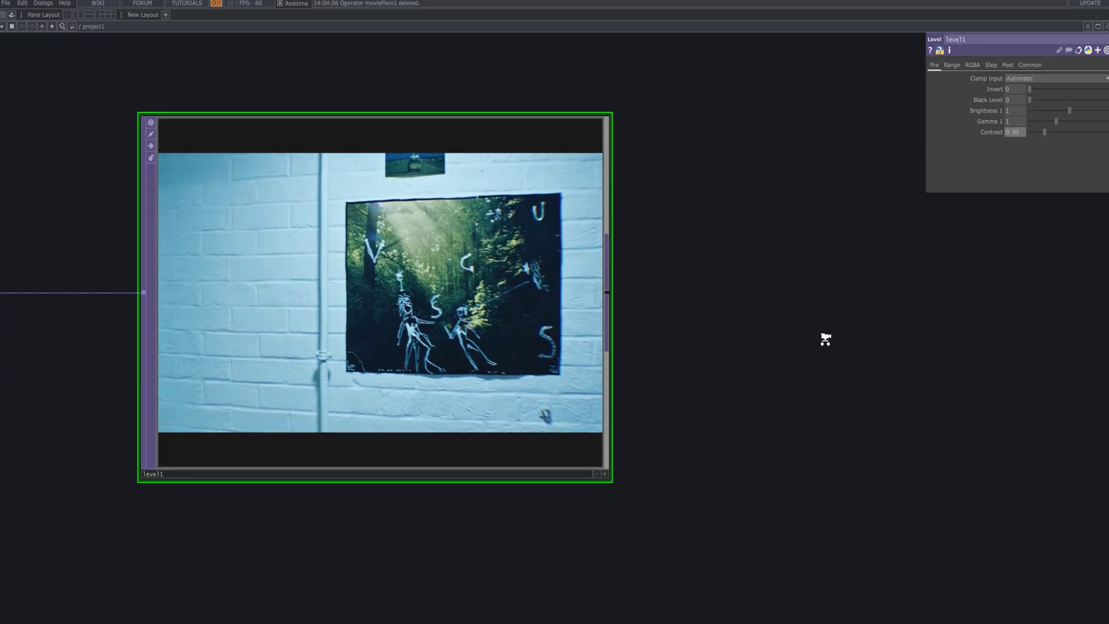
key("h")
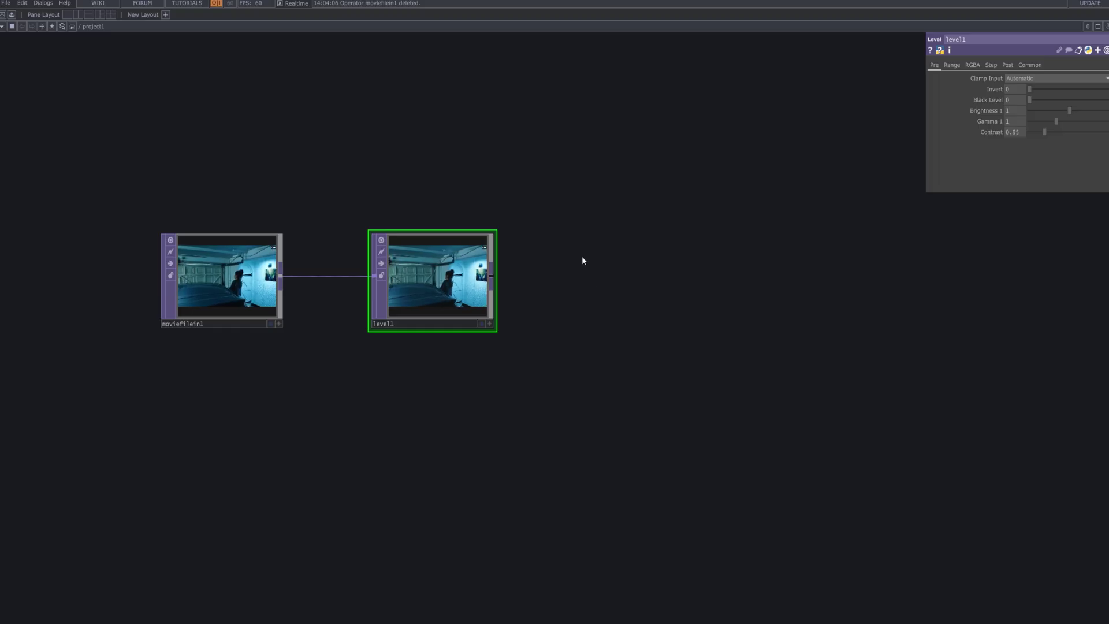
- Add a Lens Distort TOP connected to the Level operator's output, placed to its right
right_click(495, 277)
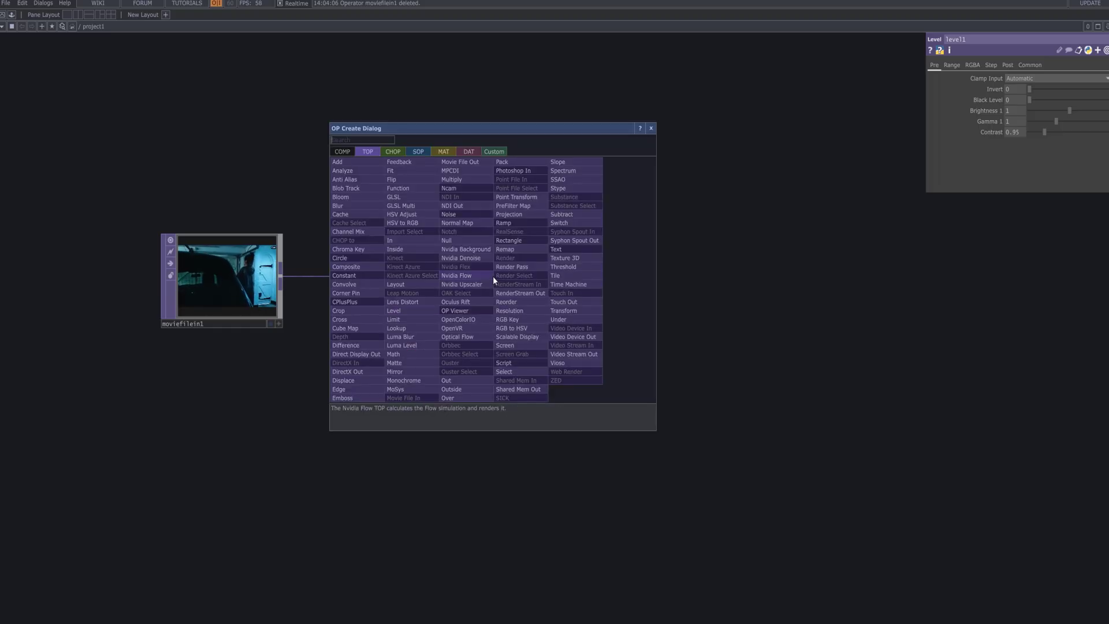
type("len")
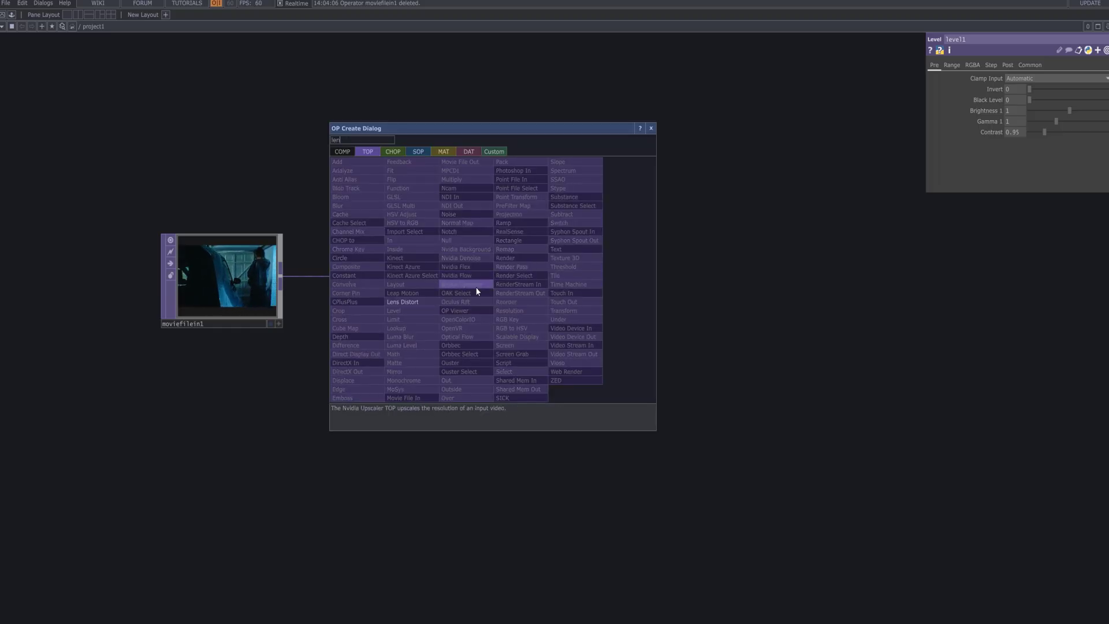
left_click(426, 302)
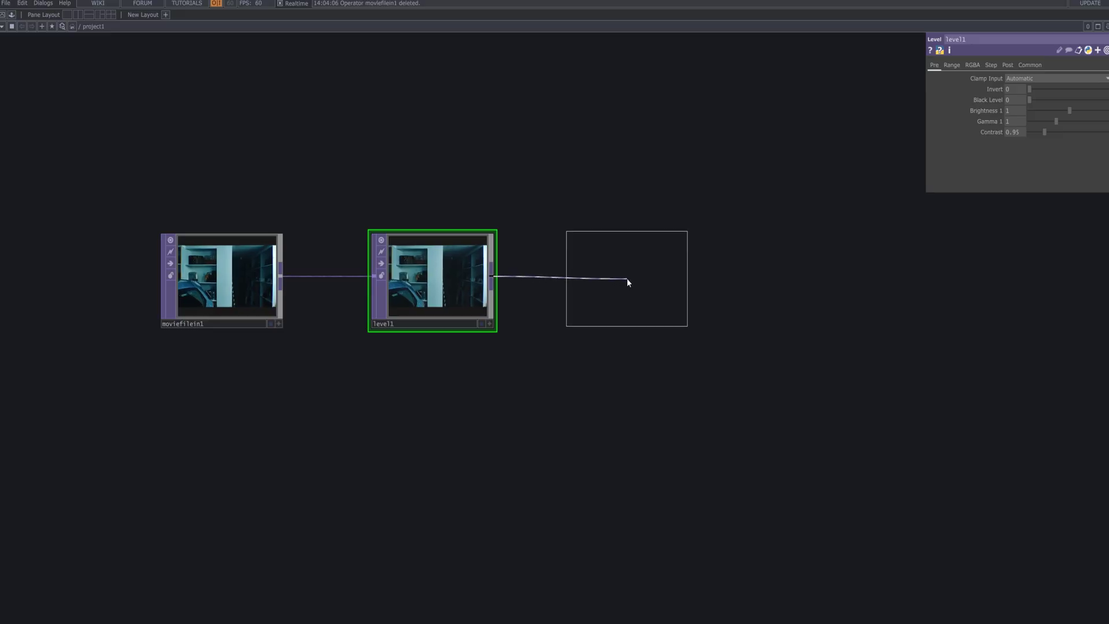
left_click(626, 278)
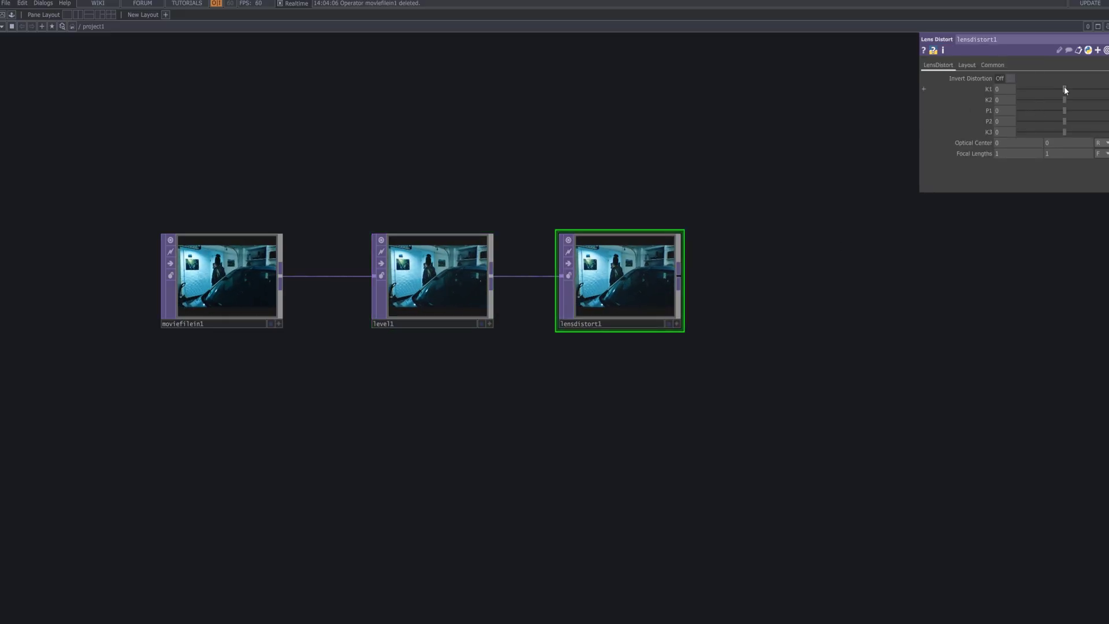
- Set the Lens Distort parameters K1 to -0.115 and K2 to -1
left_click_drag(1064, 89, 1058, 87)
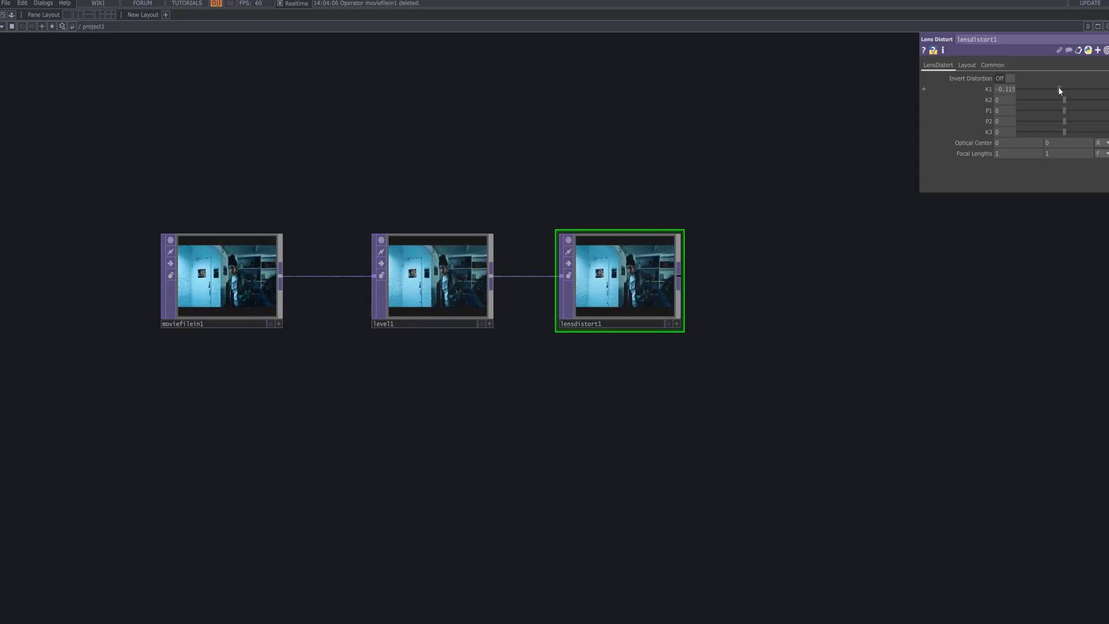
left_click_drag(1066, 102, 1063, 100)
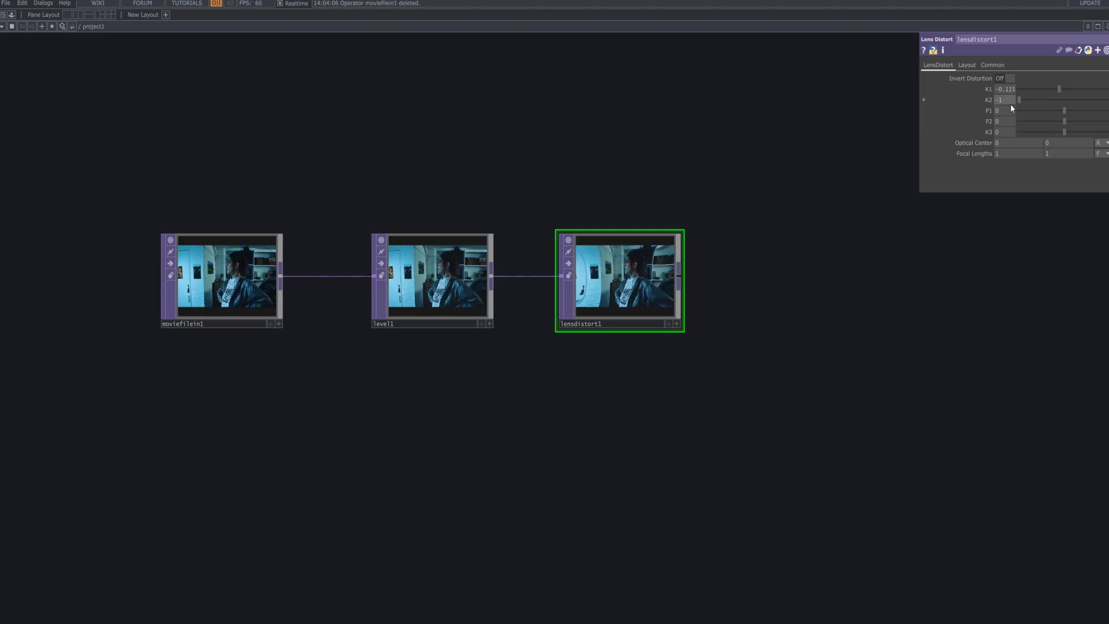
scroll(659, 284, "up", 6)
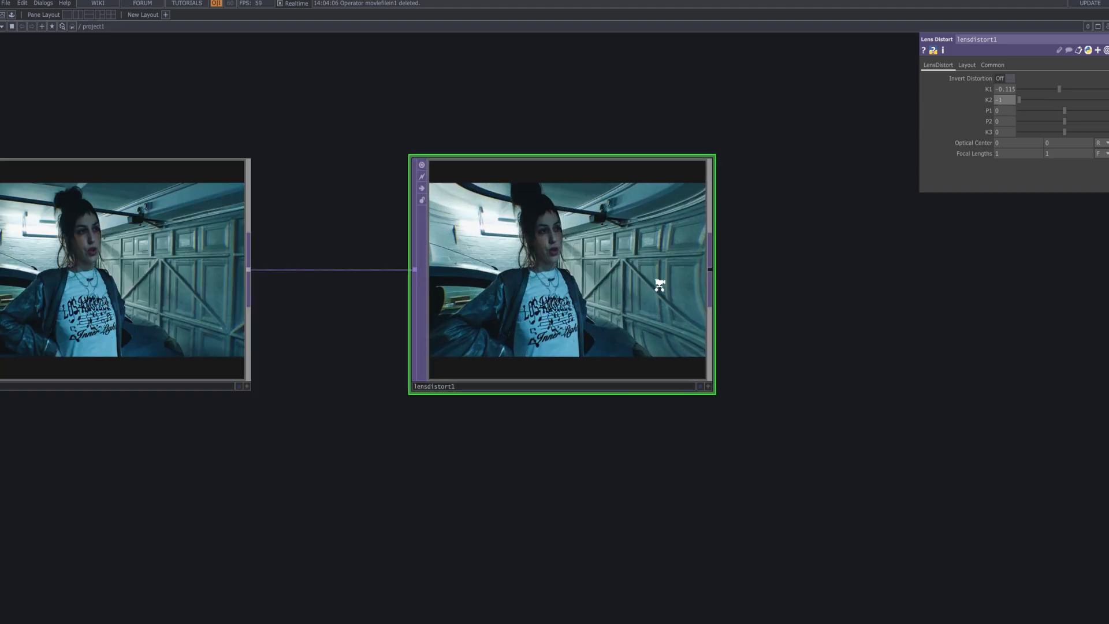
scroll(659, 288, "down", 6)
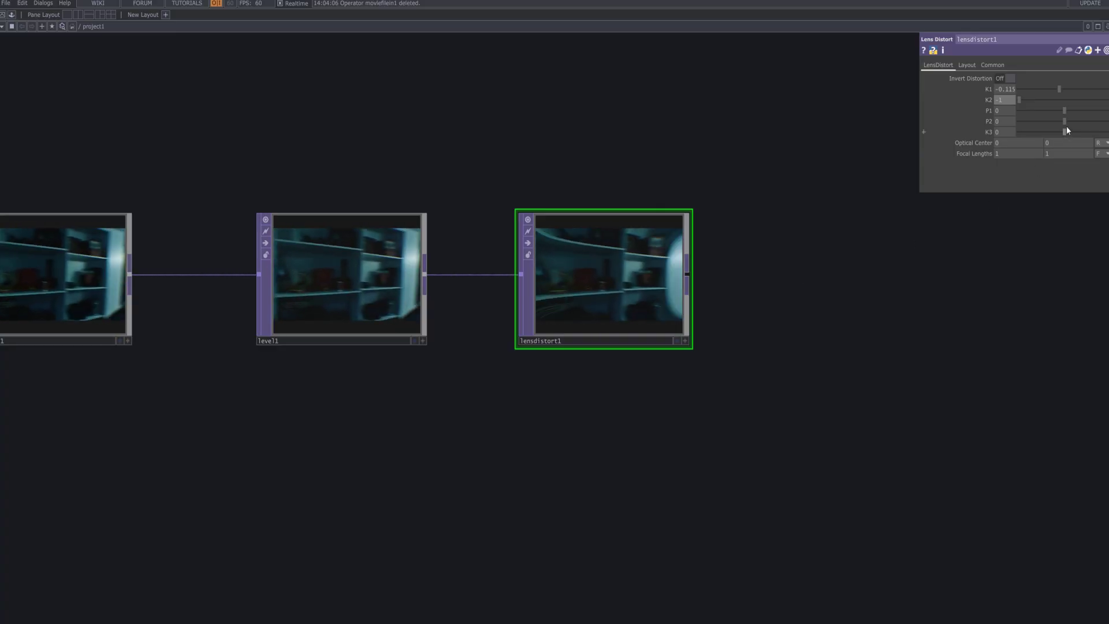
- Expand the Lens Distort K3 parameter and place an LFO CHOP below the Lens Distort node
left_click(988, 132)
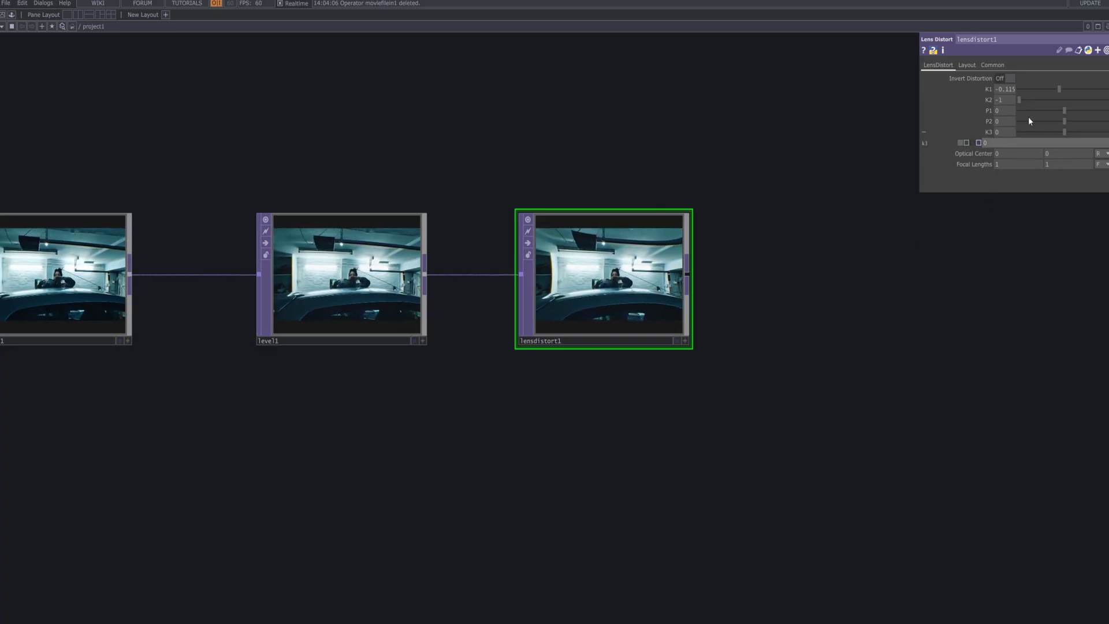
left_click_drag(426, 492, 387, 396)
key("Tab")
left_click(415, 255)
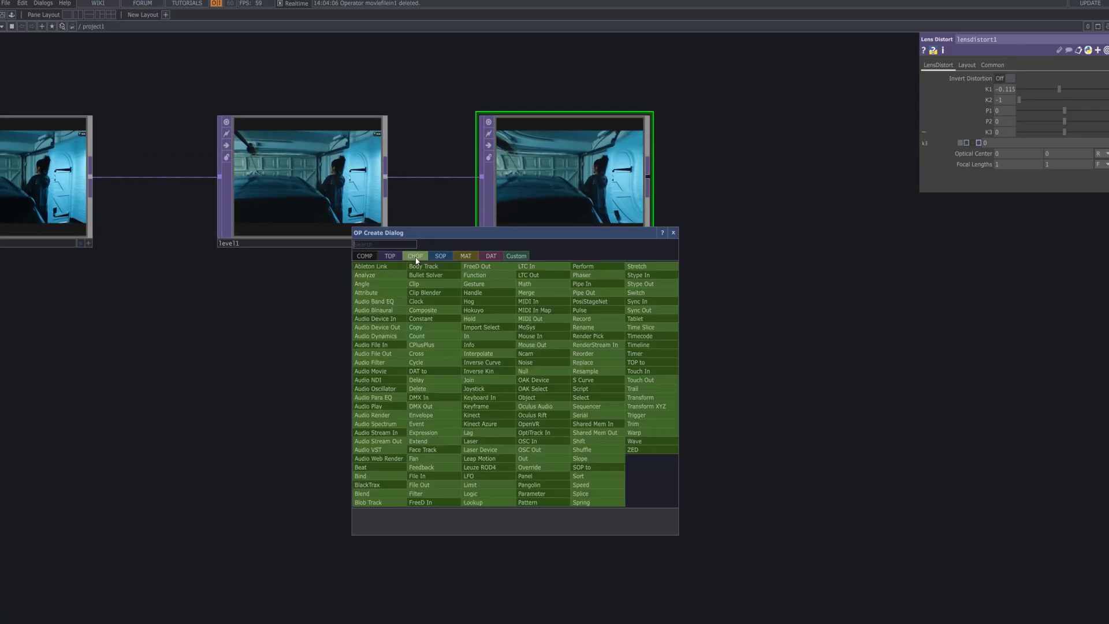
type("lfo")
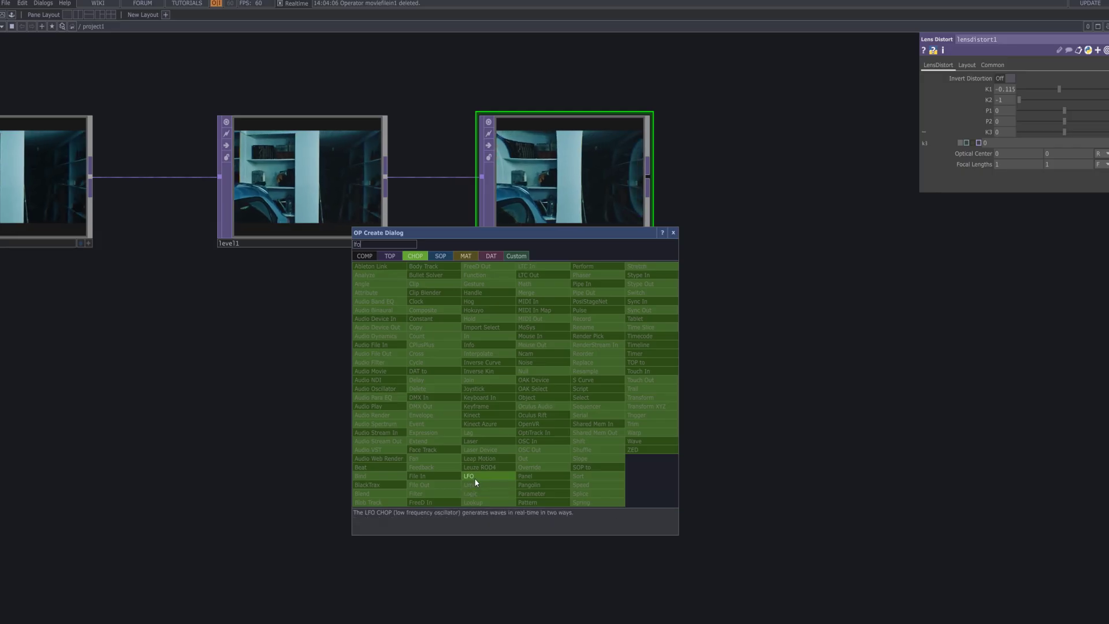
left_click(470, 476)
left_click(575, 399)
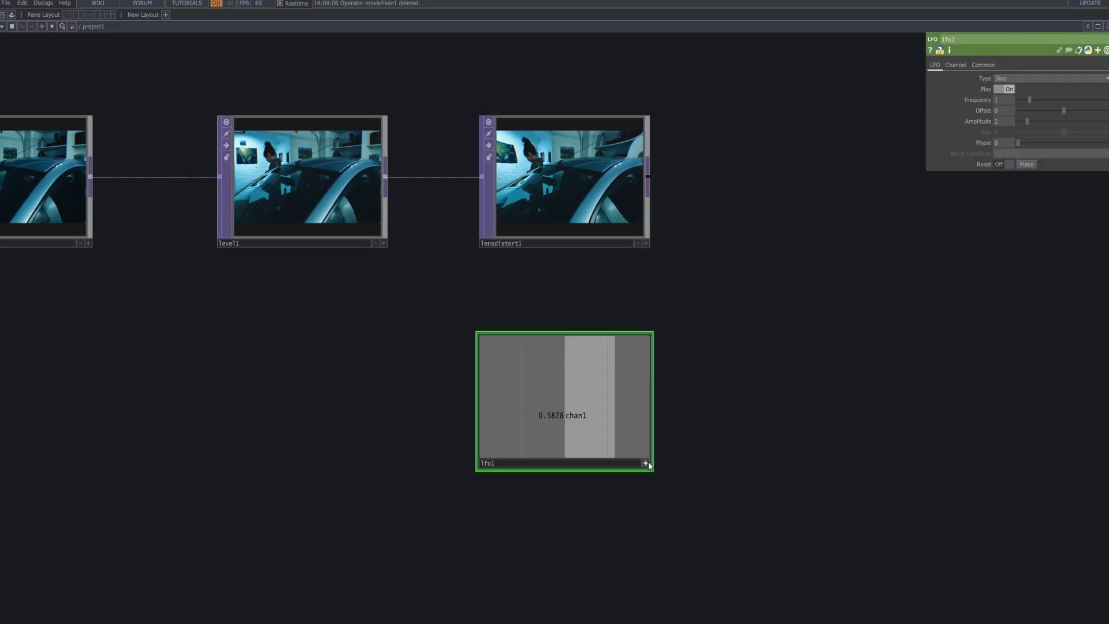
- Make the LFO viewer active and drive the Lens Distort K3 parameter with a reference to its chan1 channel
left_click(645, 463)
left_click_drag(568, 414, 1005, 130)
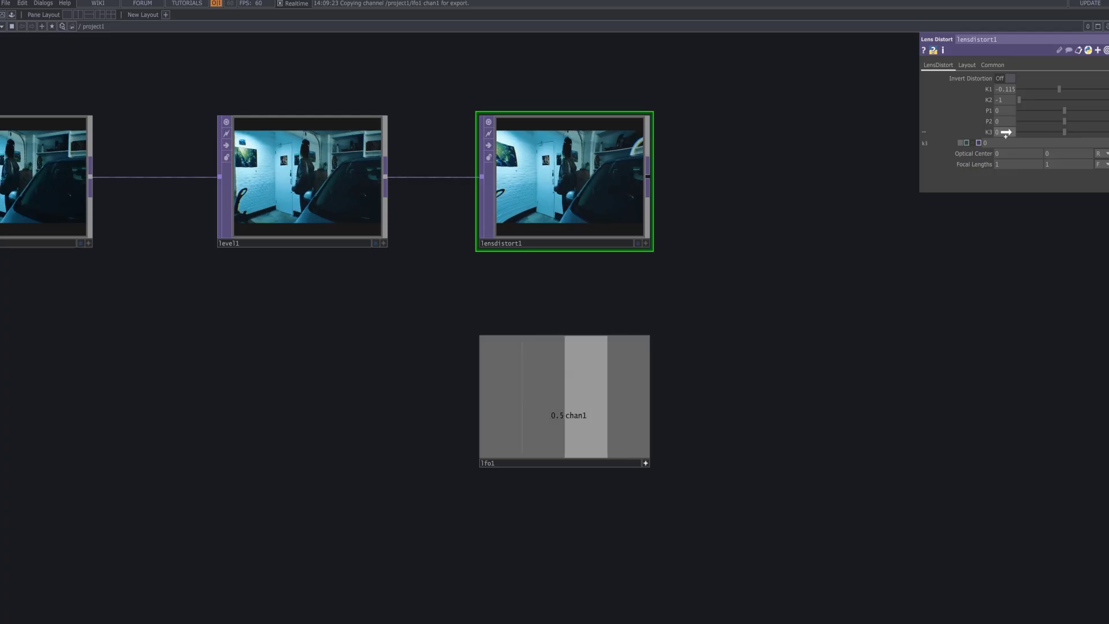
left_click(1010, 128)
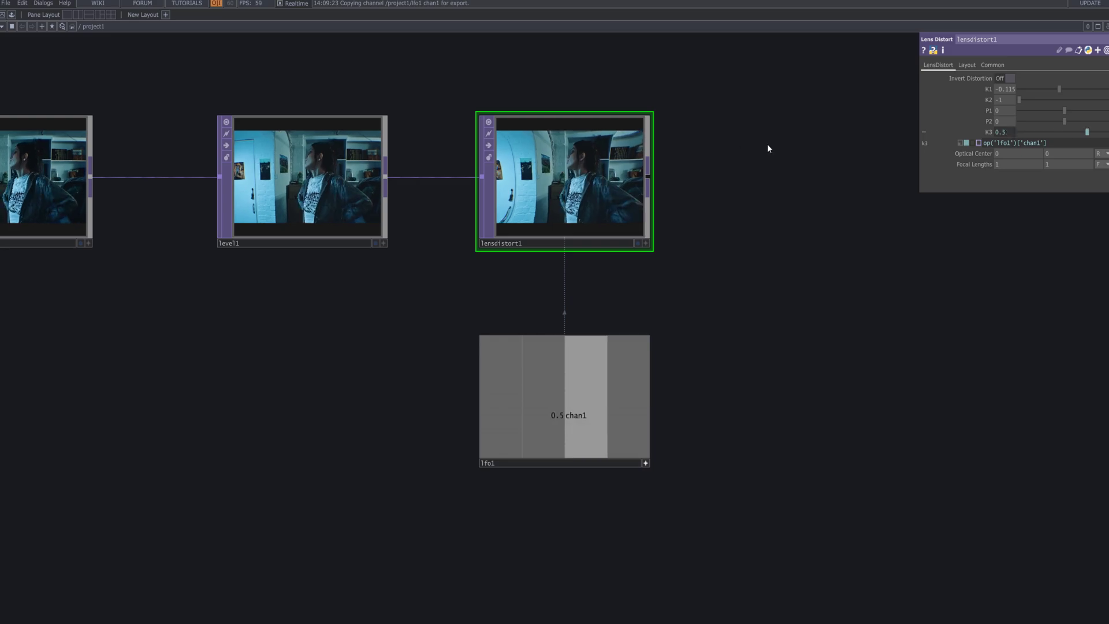
- Examine the LFO-driven distortion up close in the Lens Distort node's preview
scroll(657, 159, "up", 3)
scroll(657, 158, "up", 5)
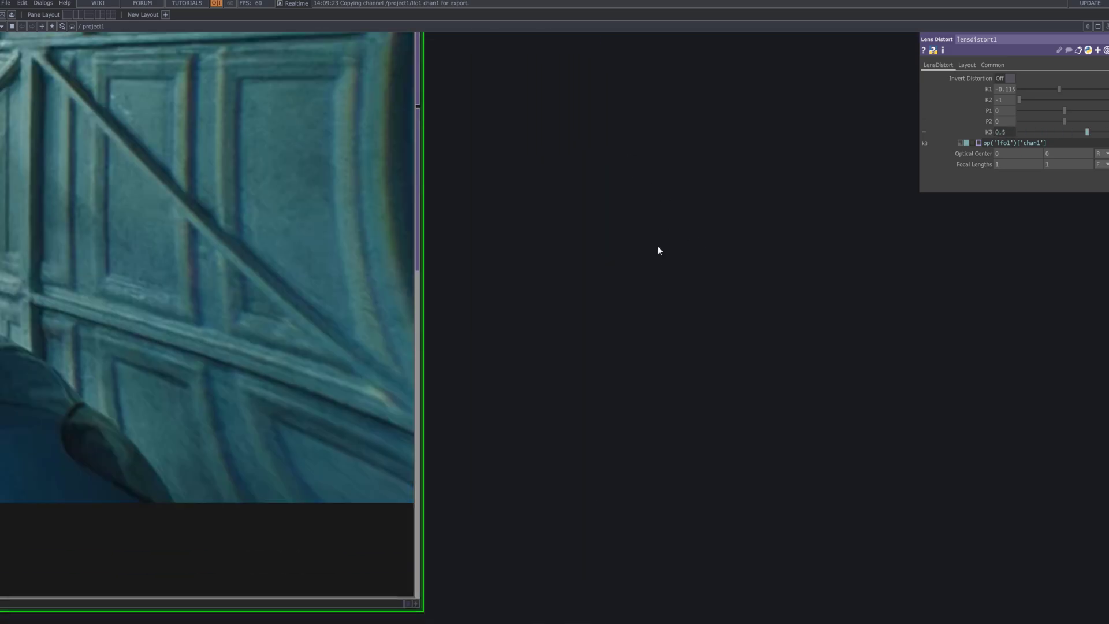
scroll(716, 439, "down", 1)
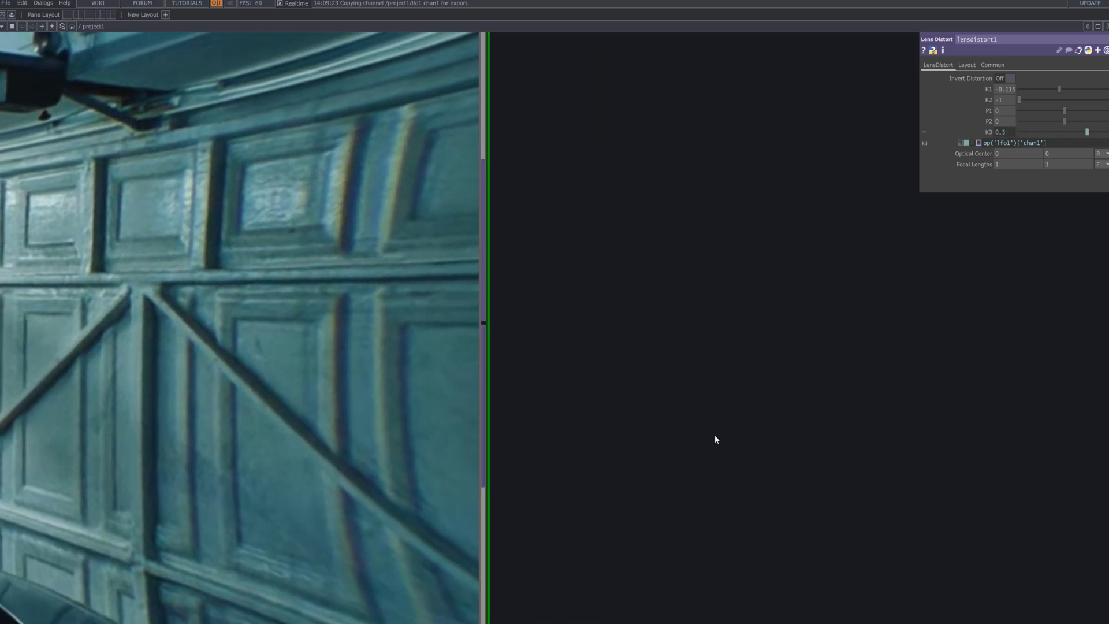
scroll(712, 430, "down", 2)
scroll(699, 362, "down", 3)
left_click_drag(719, 353, 638, 263)
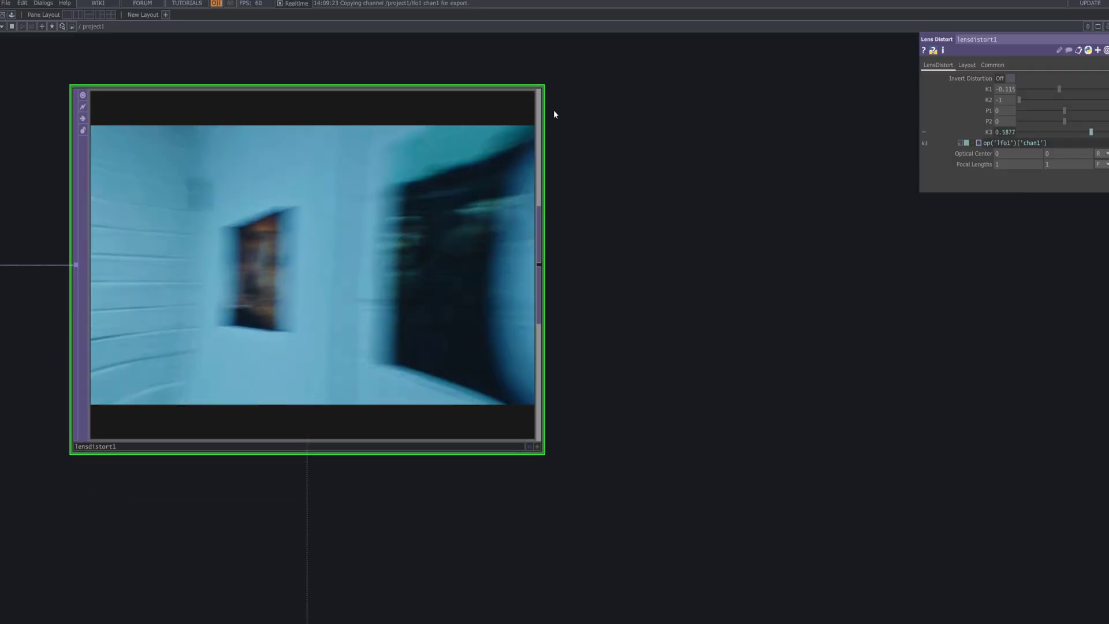
scroll(612, 376, "down", 2)
scroll(663, 258, "down", 2)
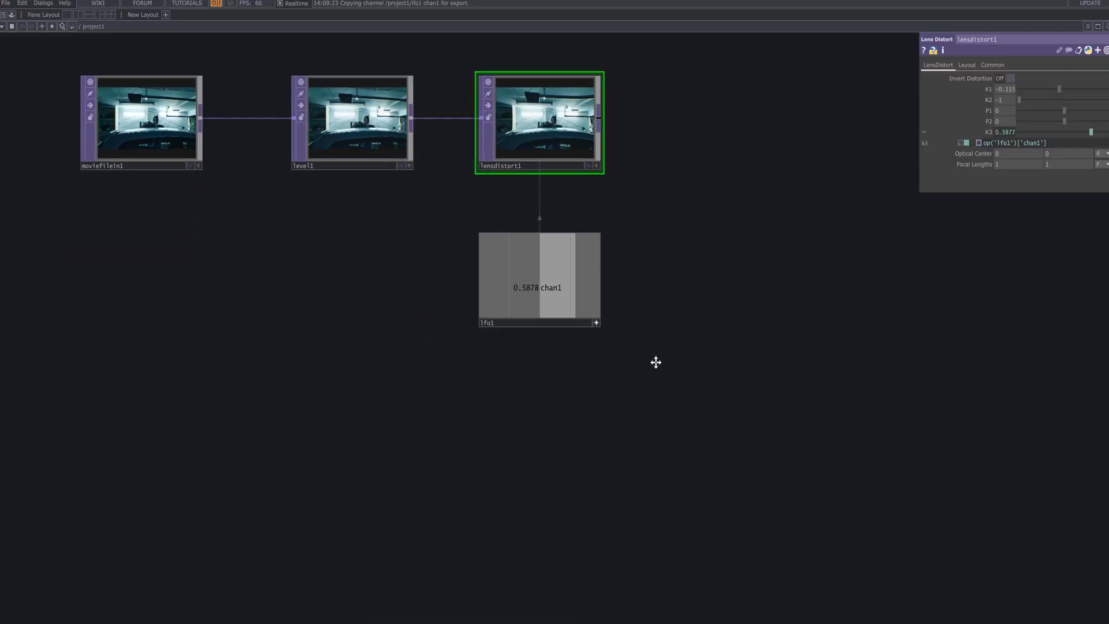
- Turn off the LFO's active viewer and set its frequency to 0.15
scroll(653, 393, "up", 3)
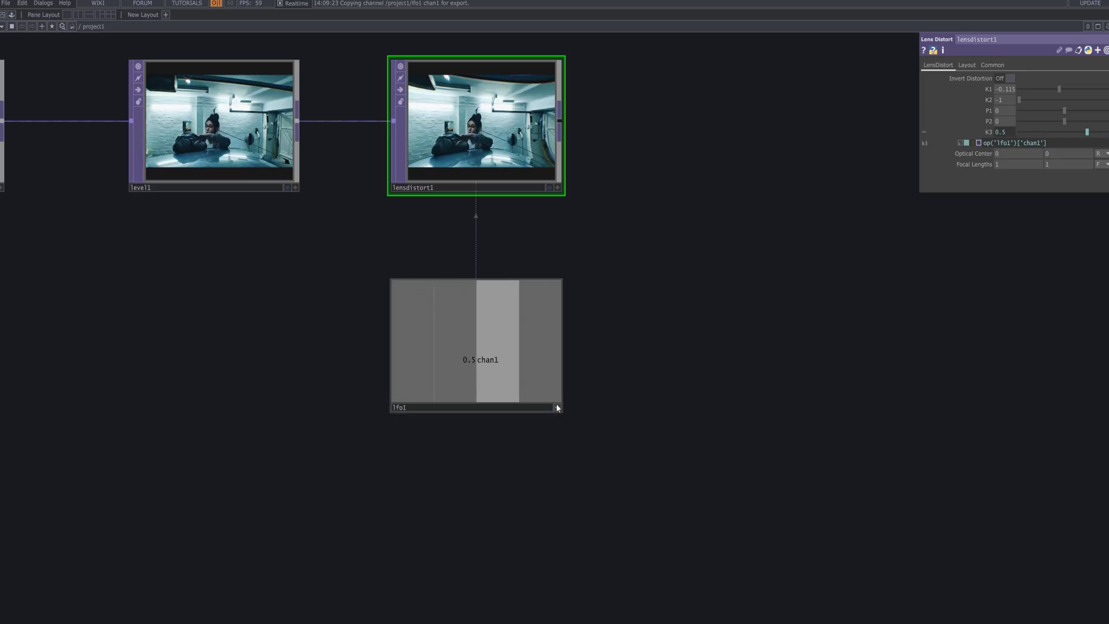
left_click(554, 408)
left_click(553, 393)
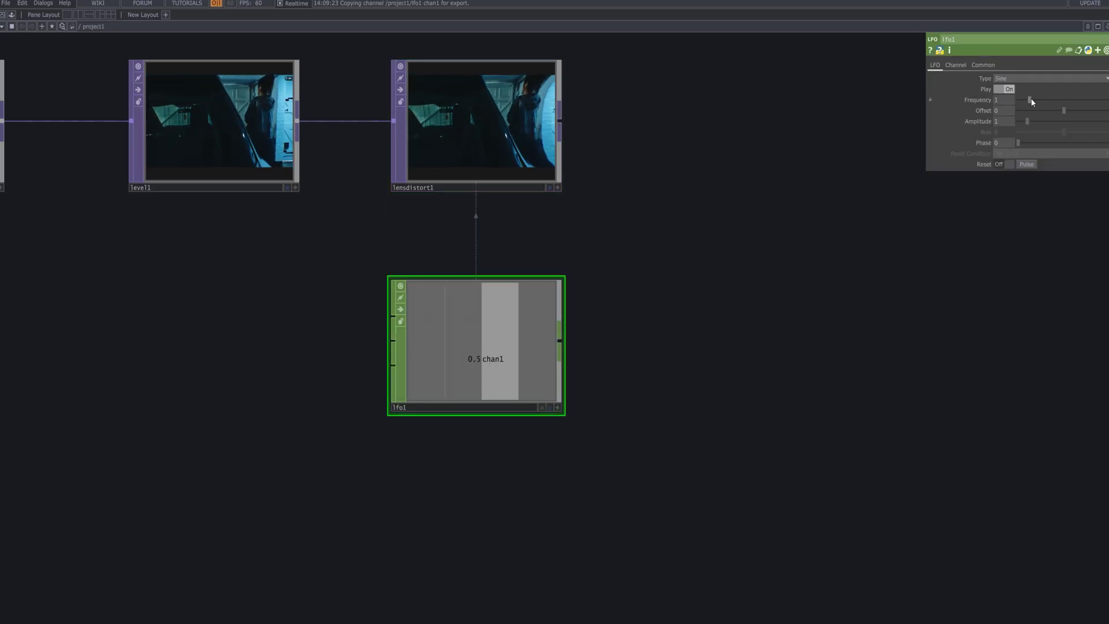
left_click_drag(1030, 100, 1005, 103)
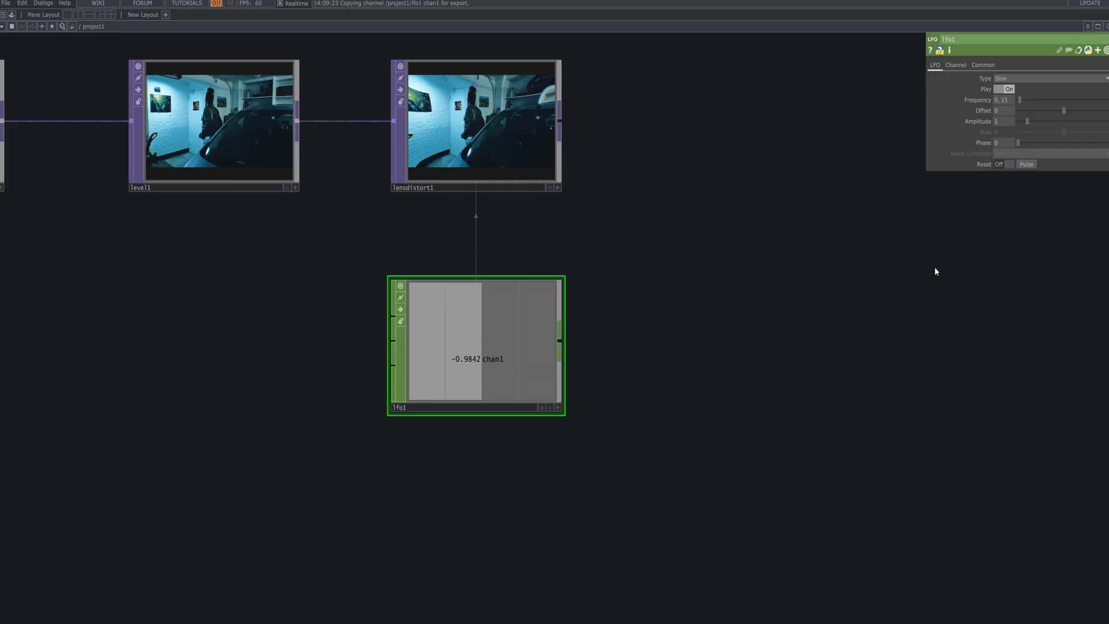
- Set the LFO's offset to -0.55 and change its waveform type to Gaussian
left_click_drag(1061, 109, 1052, 111)
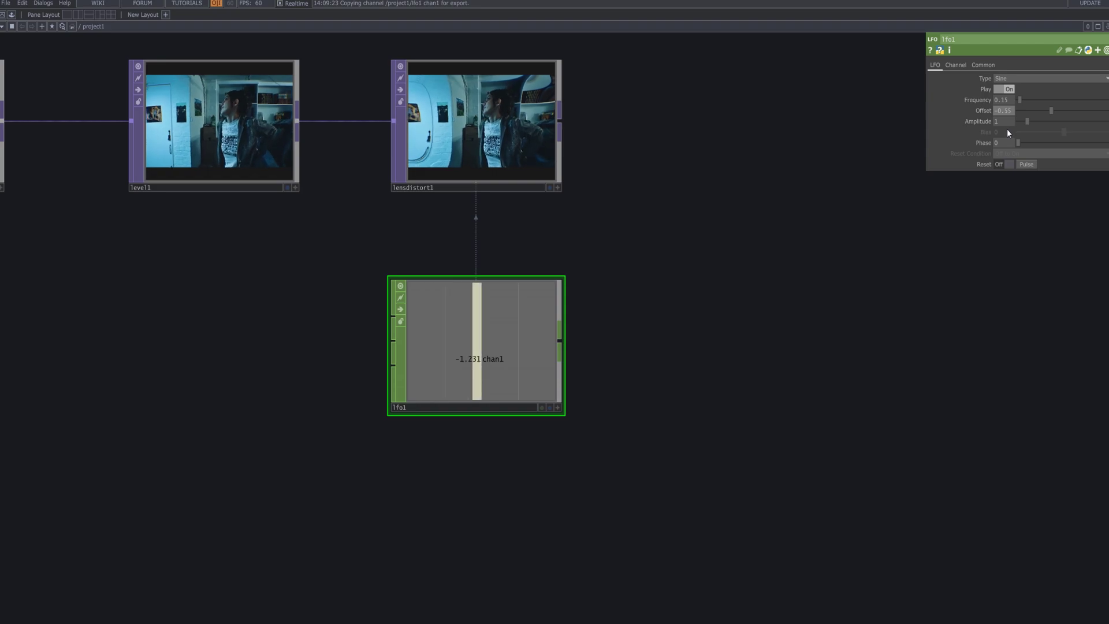
left_click(1045, 78)
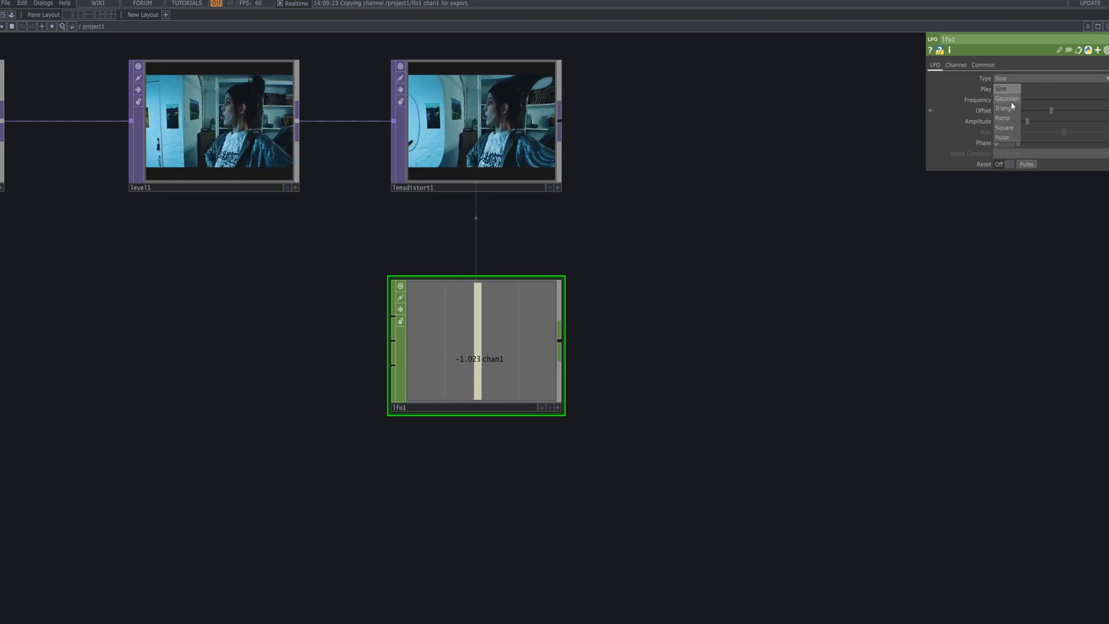
left_click(1011, 100)
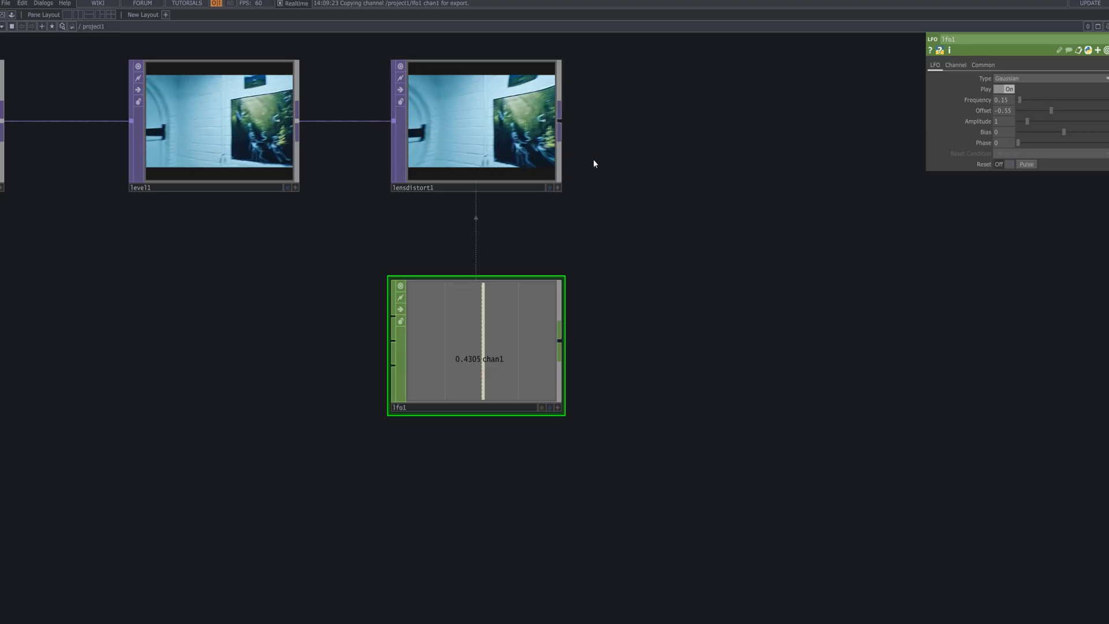
- Add a second Level TOP fed by the Lens Distort output, placing it to the right of the LFO node
left_click_drag(604, 170, 605, 181)
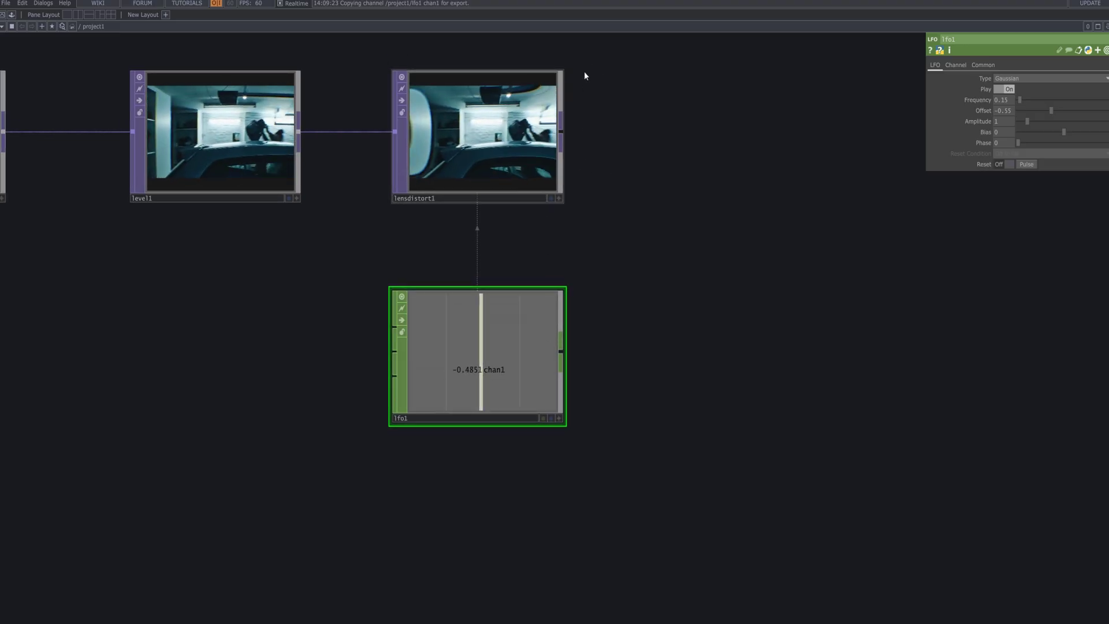
scroll(699, 248, "down", 3)
left_click_drag(698, 259, 661, 279)
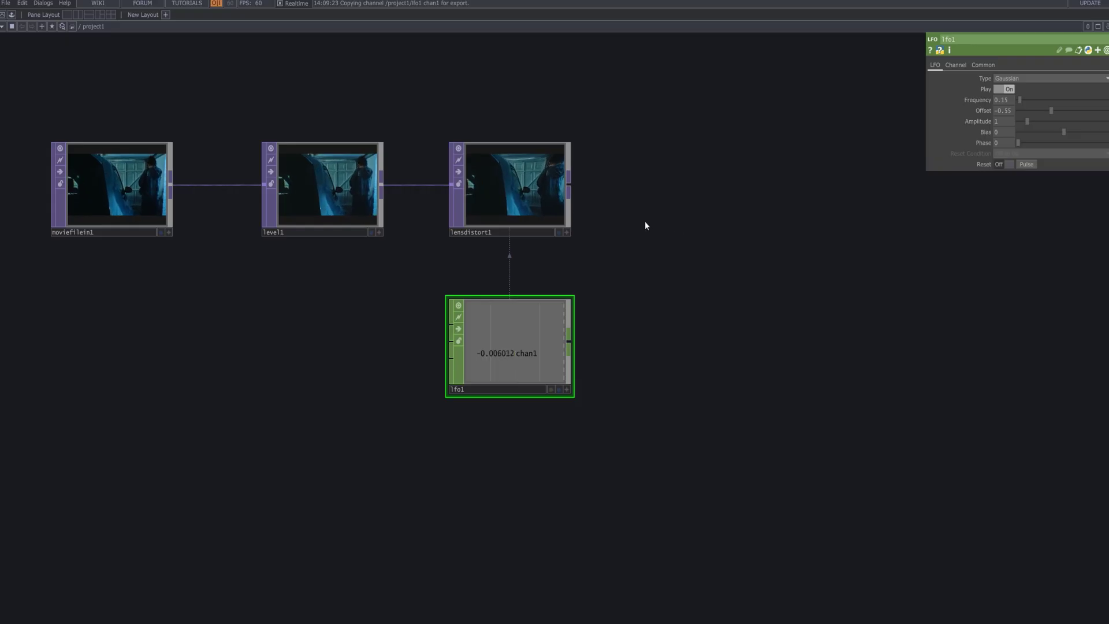
key("Tab")
key("shift+Tab")
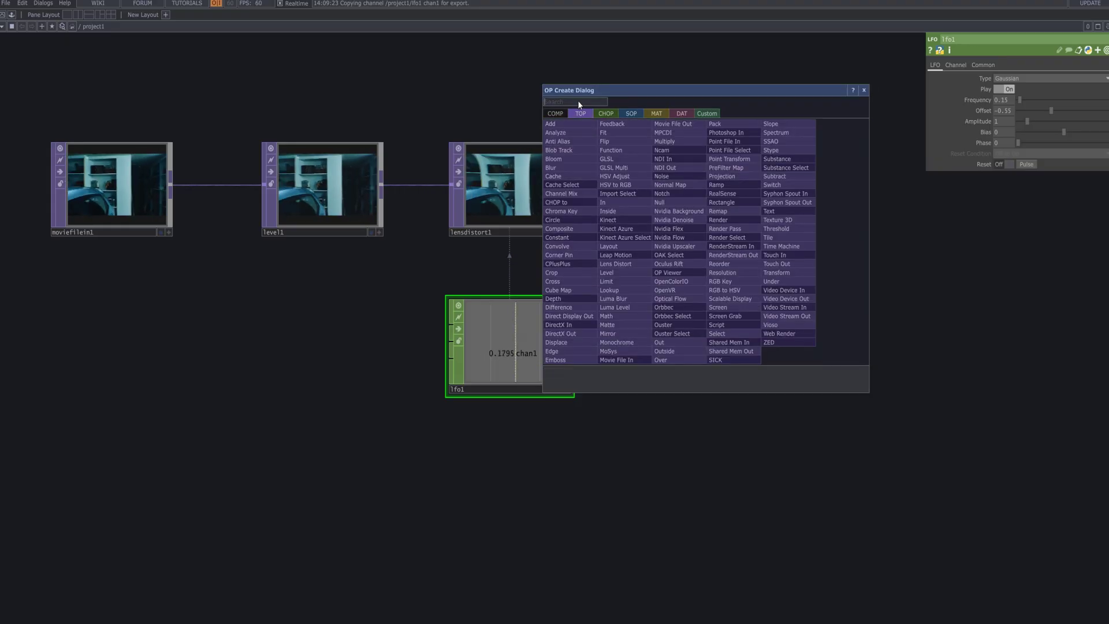
type("level")
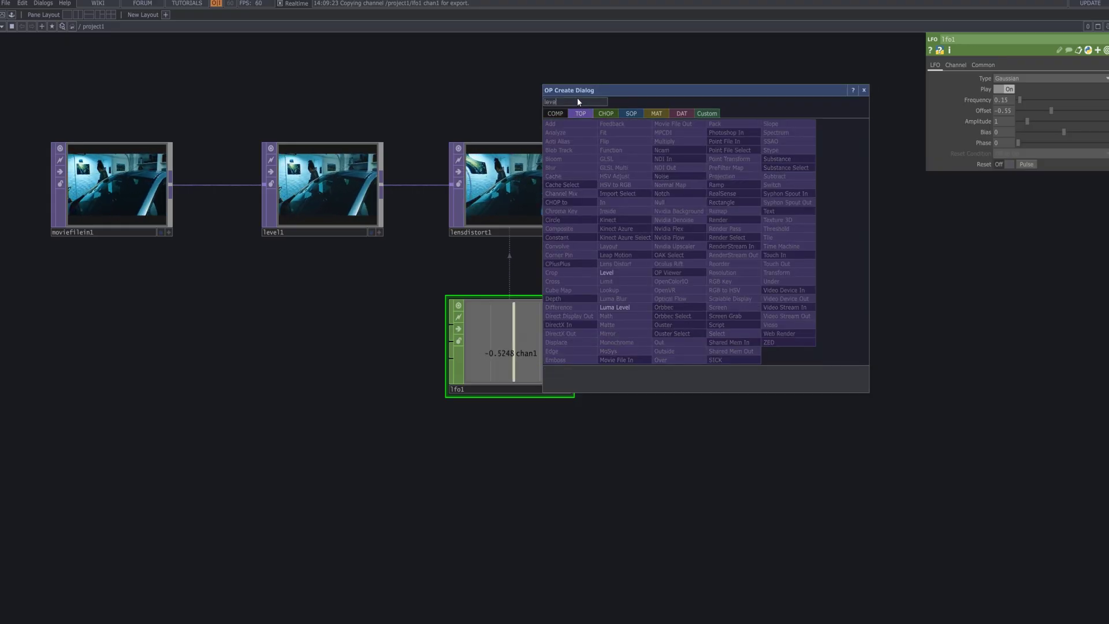
left_click(639, 272)
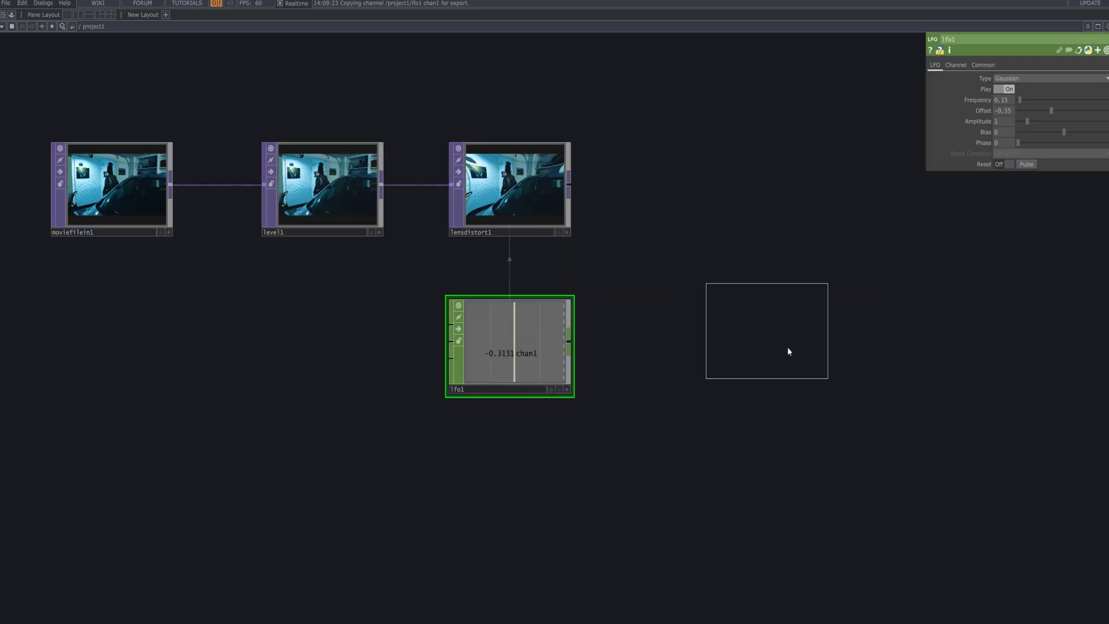
left_click(788, 348)
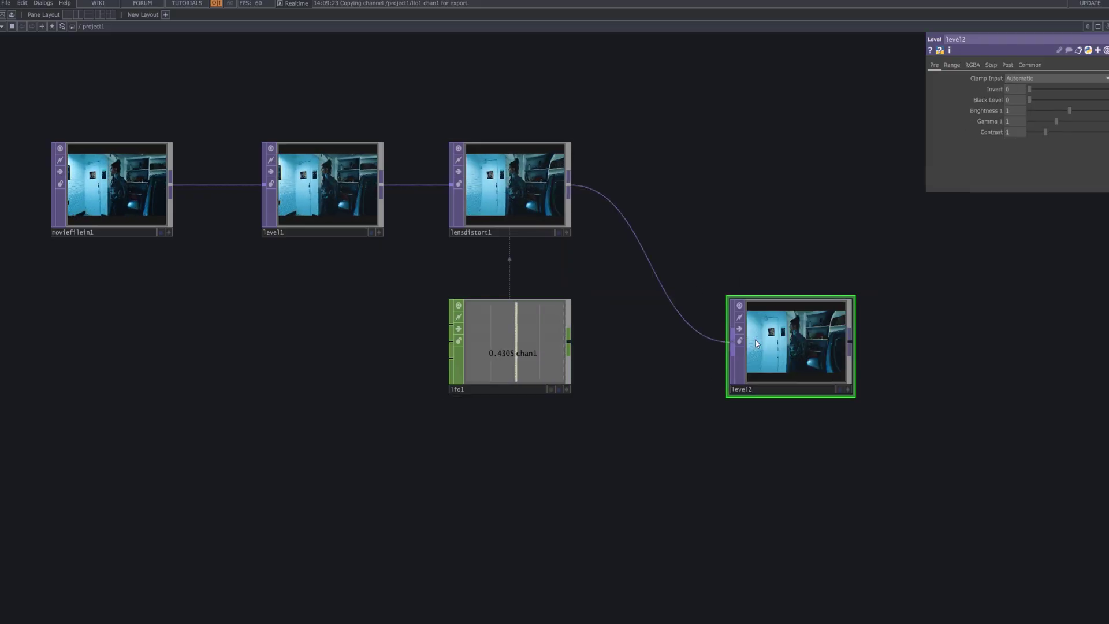
- Move the second Level node farther from the Lens Distort and LFO nodes, slightly down and to the right
left_click_drag(950, 344, 857, 276)
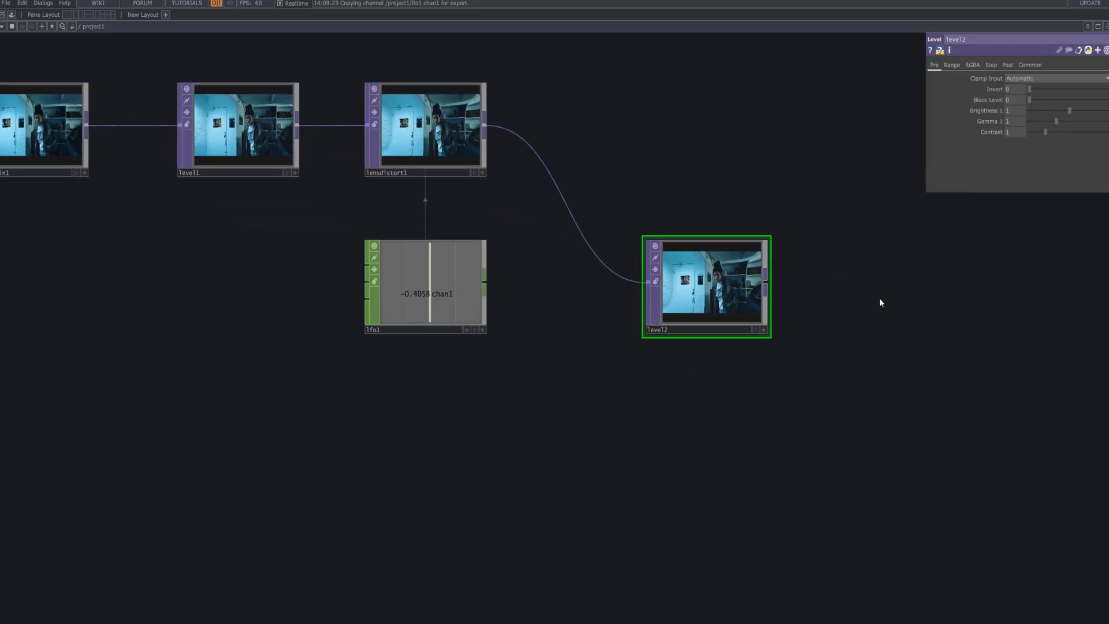
scroll(797, 302, "down", 3)
left_click_drag(910, 308, 811, 296)
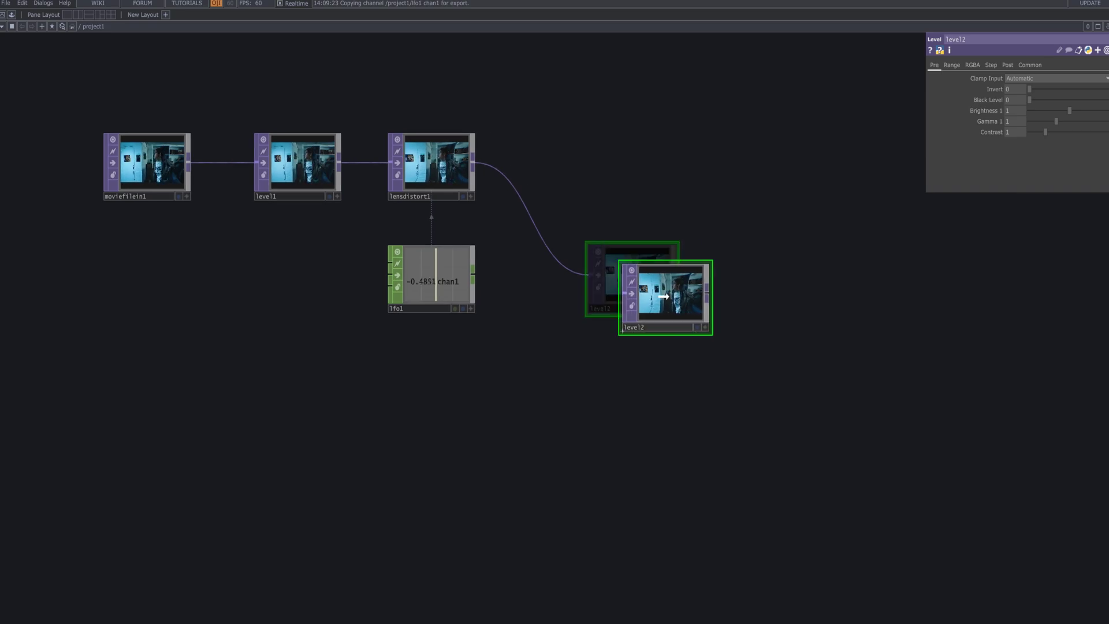
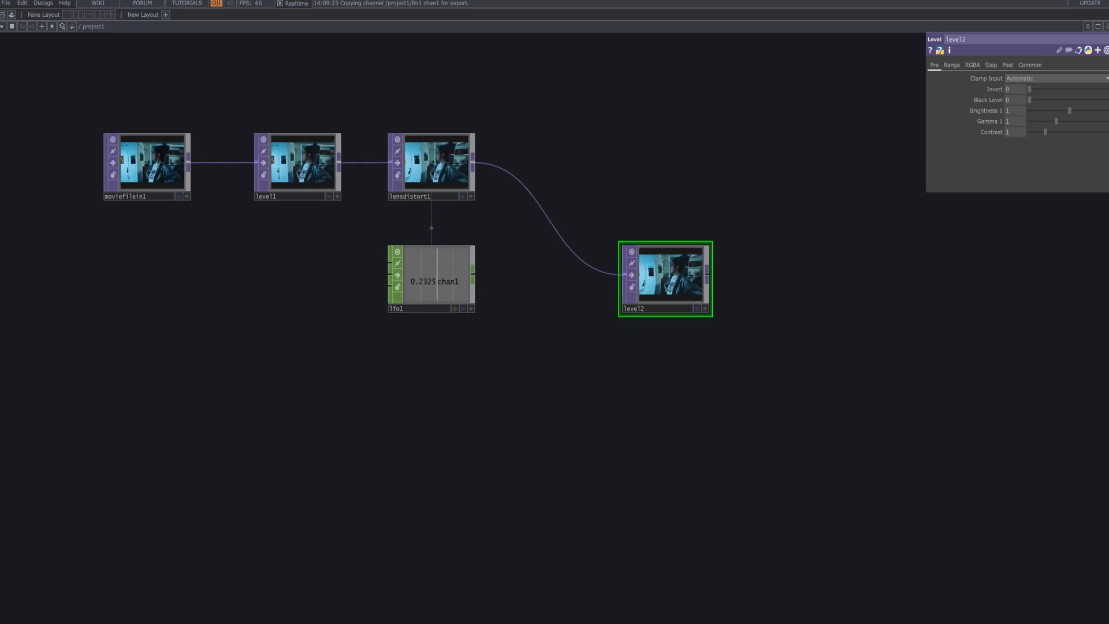
- Set the second Level node's invert to 0.071 and its black level to 0.13
left_click_drag(607, 372, 583, 366)
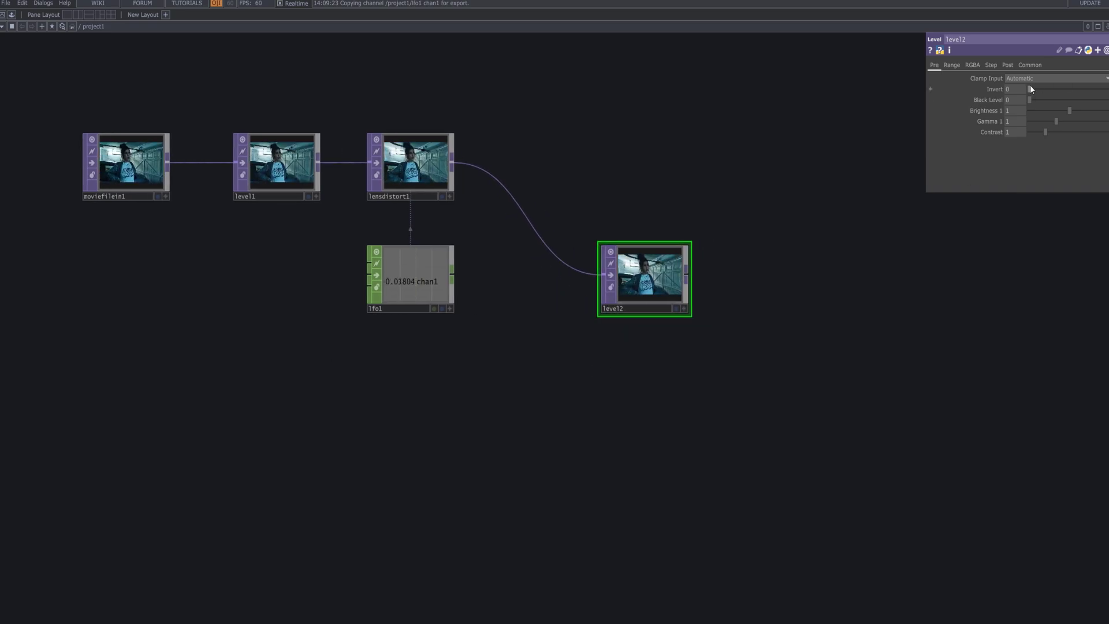
left_click_drag(1030, 90, 1034, 100)
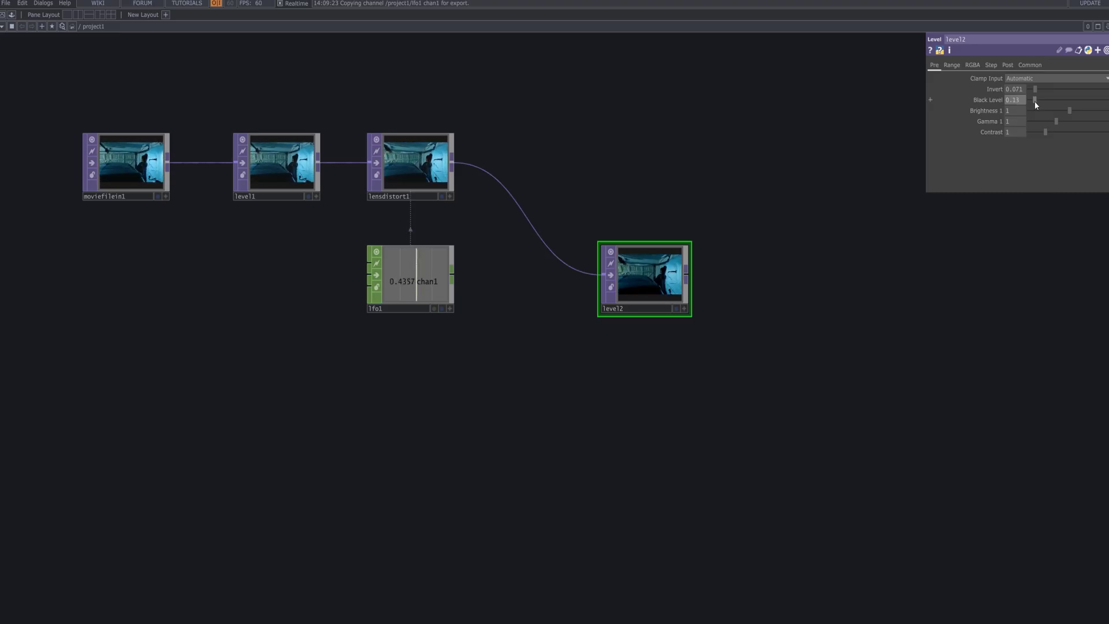
left_click(953, 64)
left_click(936, 65)
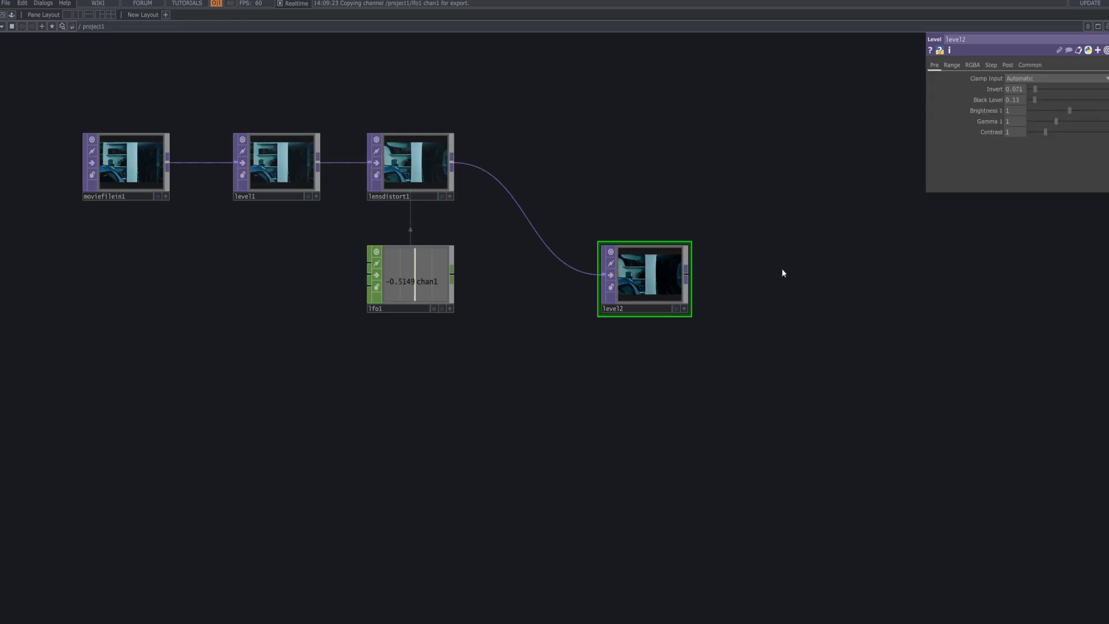
- Move the second Level node slightly down so it sits below the LFO node's row
left_click_drag(711, 379, 547, 420)
scroll(602, 395, "down", 3)
left_click_drag(598, 392, 533, 325)
left_click_drag(463, 287, 469, 317)
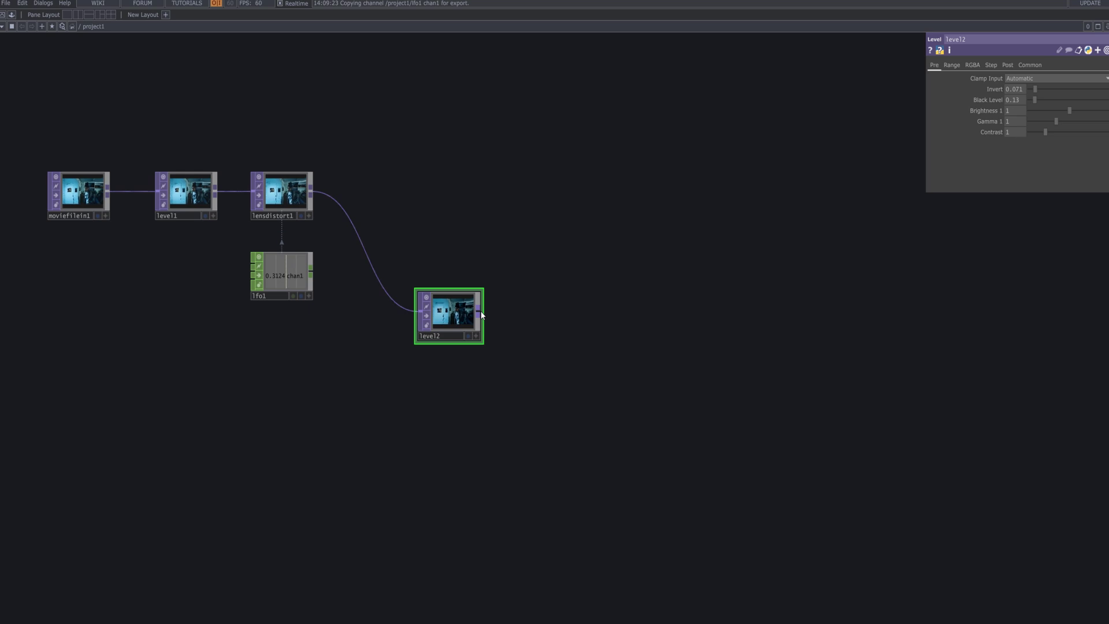
- Add an HSV Adjust TOP fed by the second Level's output, placing it directly to that node's right
right_click(481, 312)
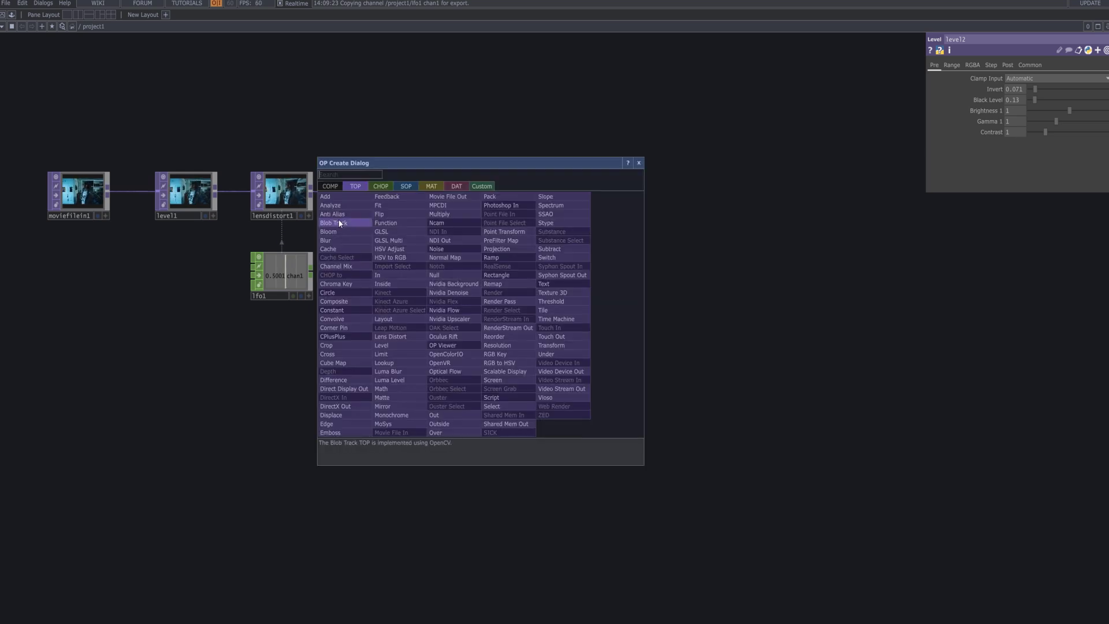
type("b")
key("BackSpace")
type("hsv")
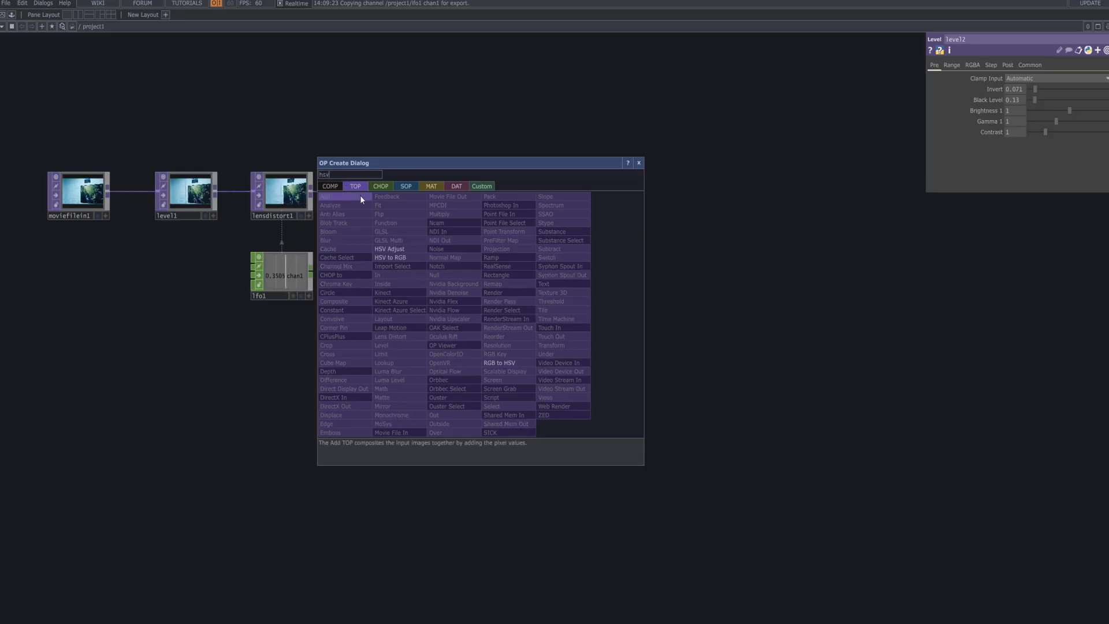
left_click(399, 251)
left_click(540, 322)
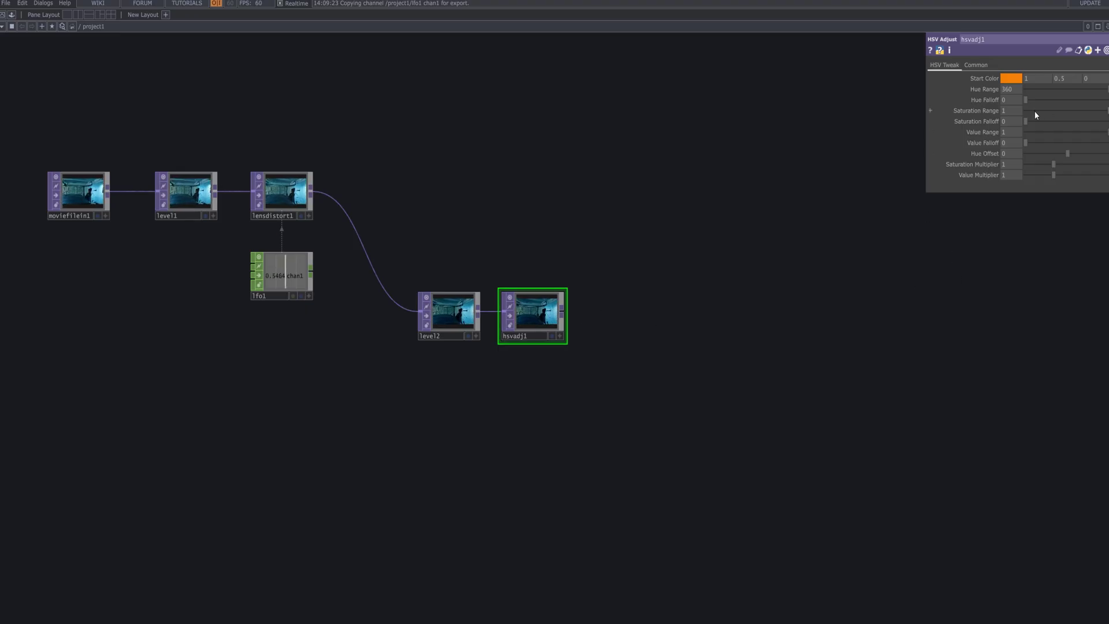
- Set the HSV Adjust value multiplier to 0.93 and compare its image closely with the second Level's
left_click(1049, 173)
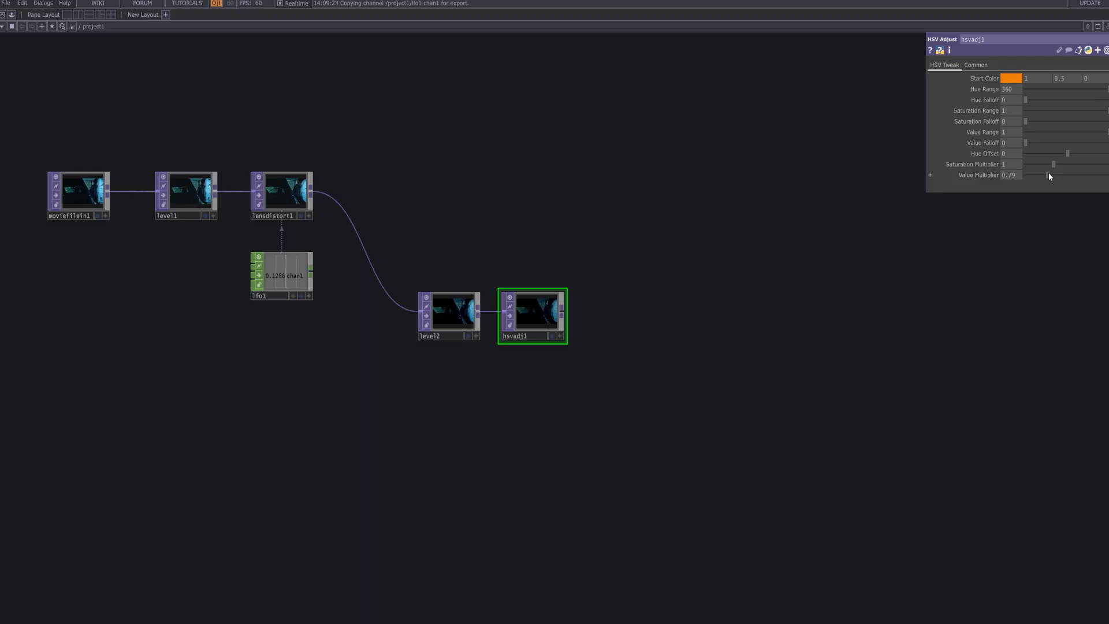
left_click_drag(1050, 174, 1051, 174)
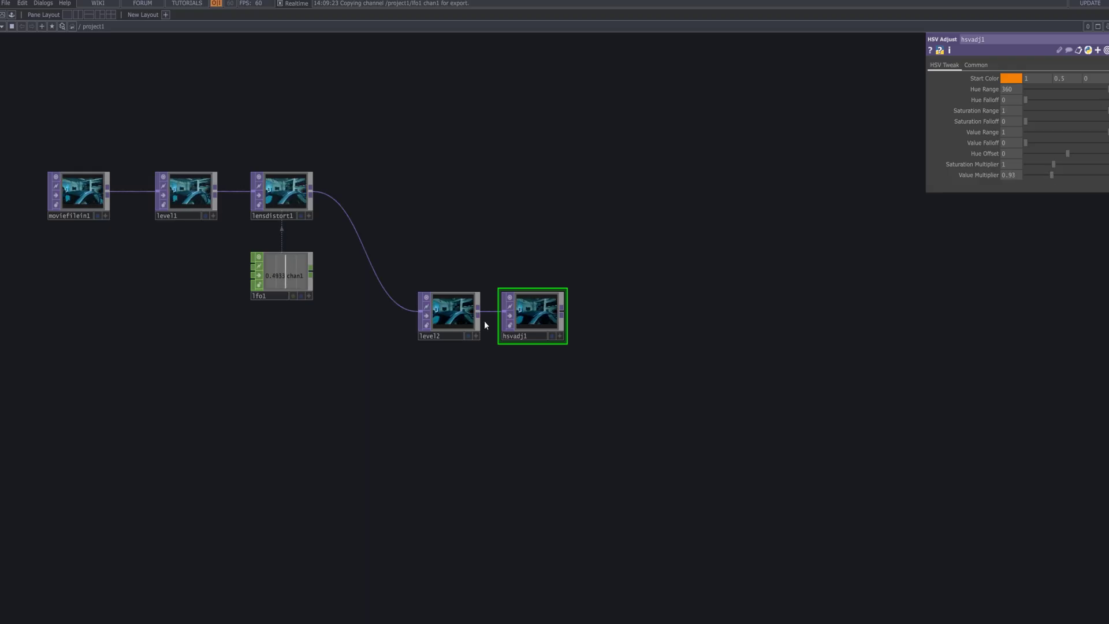
scroll(484, 321, "up", 5)
scroll(484, 323, "up", 3)
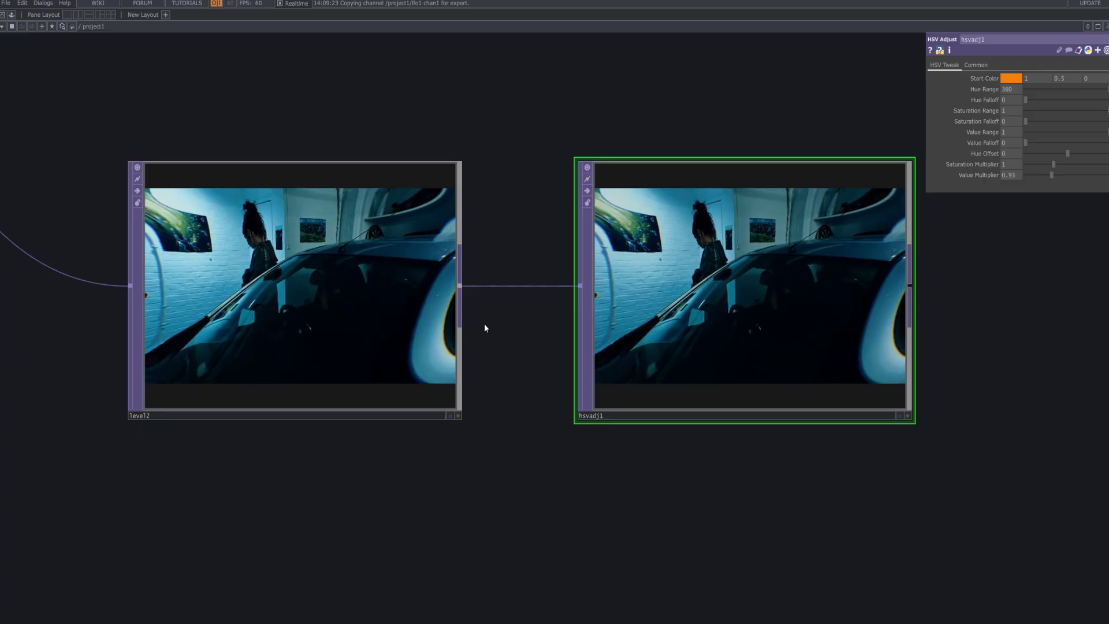
scroll(484, 323, "down", 10)
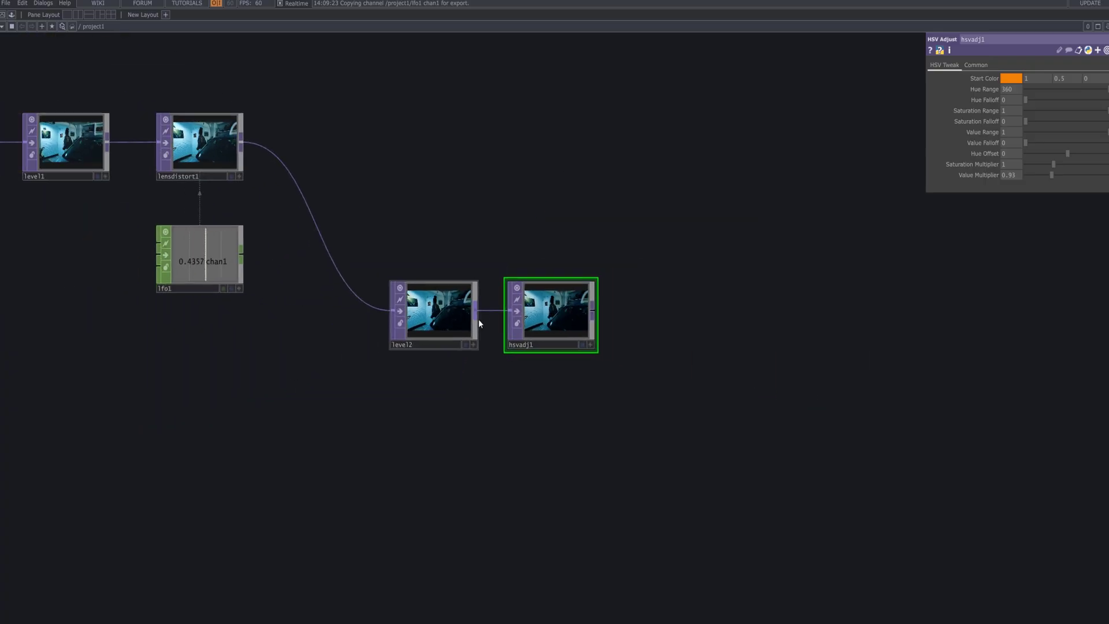
scroll(478, 321, "down", 3)
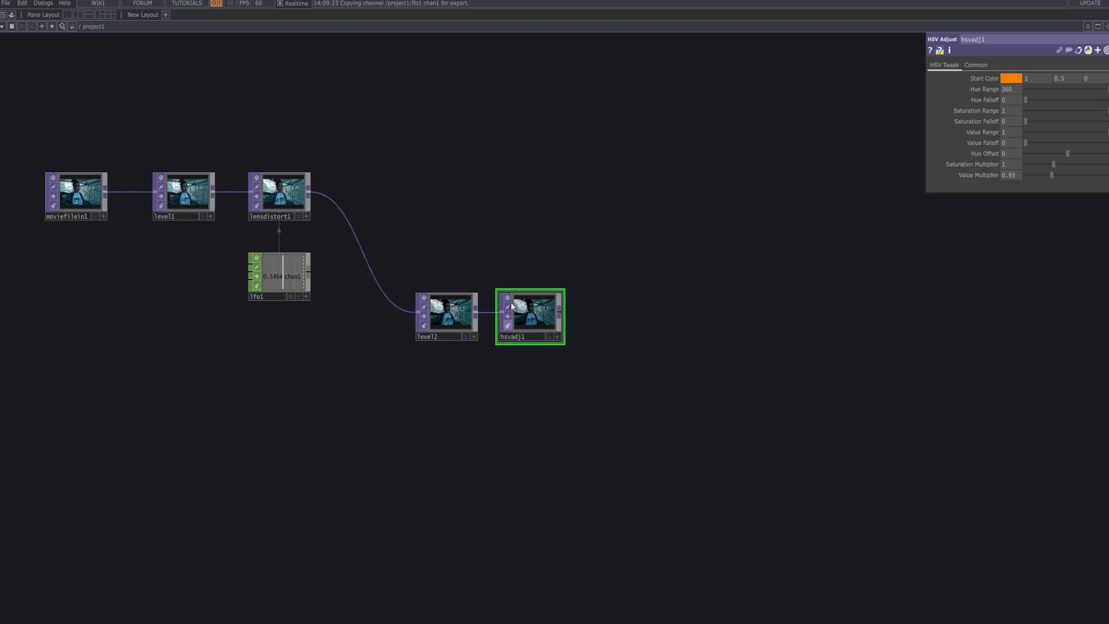
- Add a Threshold TOP to the right of HSV Adjust, feed it from HSV Adjust, and set its threshold to 0.881
key("Tab")
type("th")
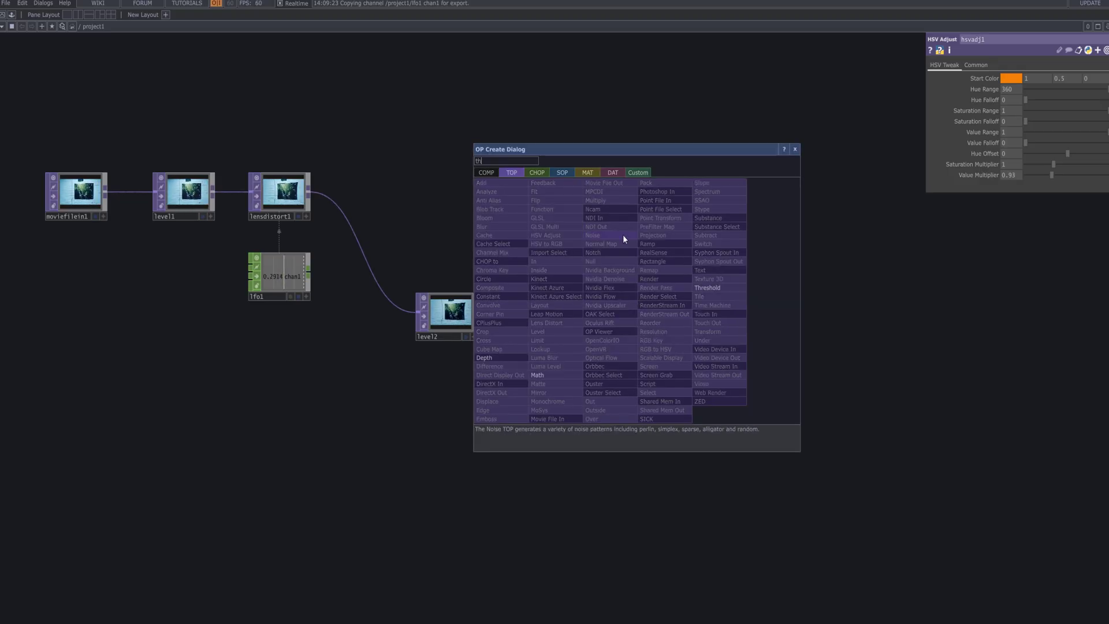
left_click(723, 286)
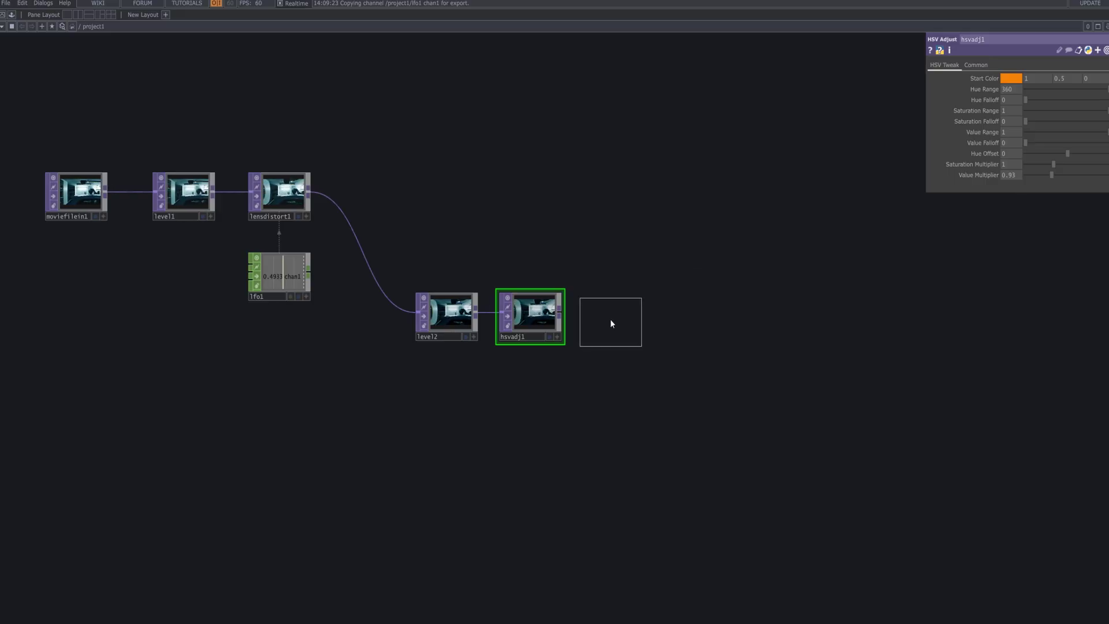
left_click(629, 318)
left_click_drag(559, 312, 637, 322)
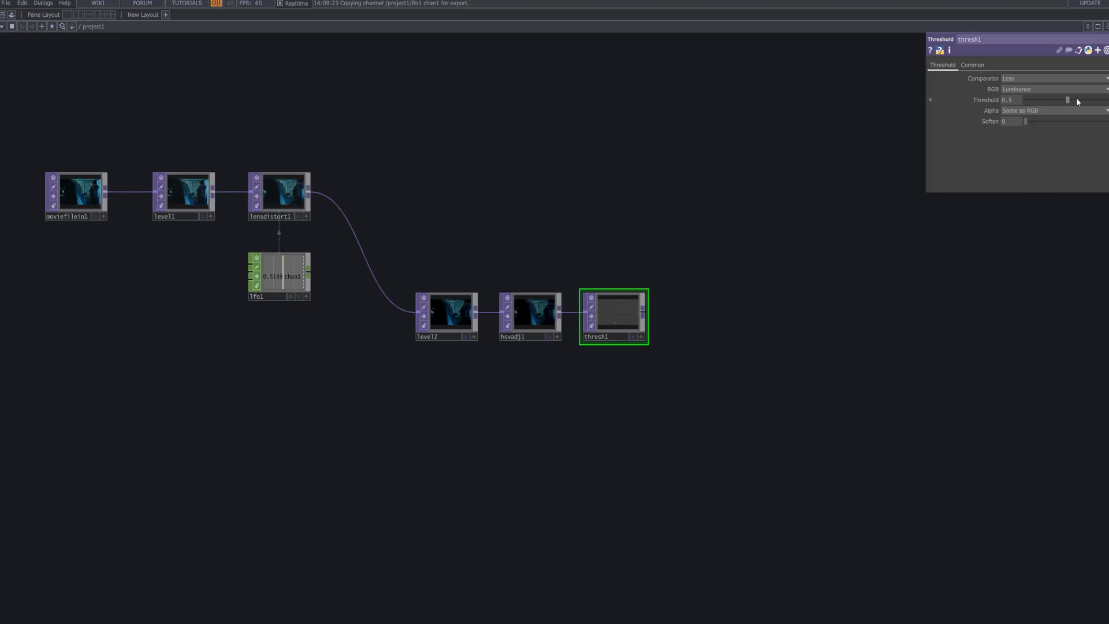
left_click_drag(1068, 100, 1103, 113)
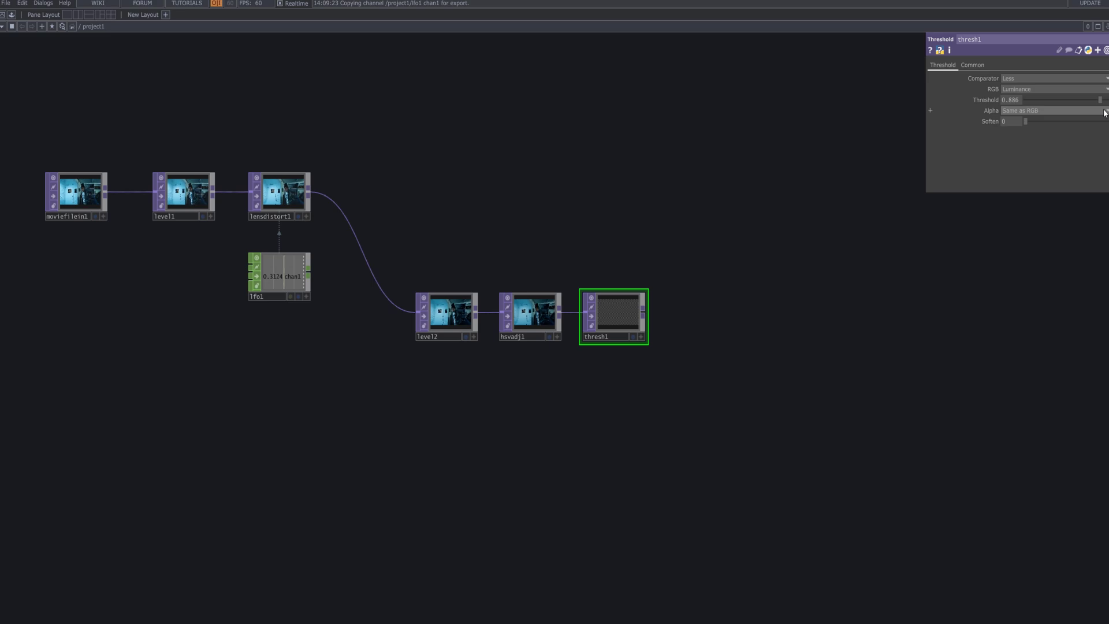
left_click_drag(1103, 113, 1103, 114)
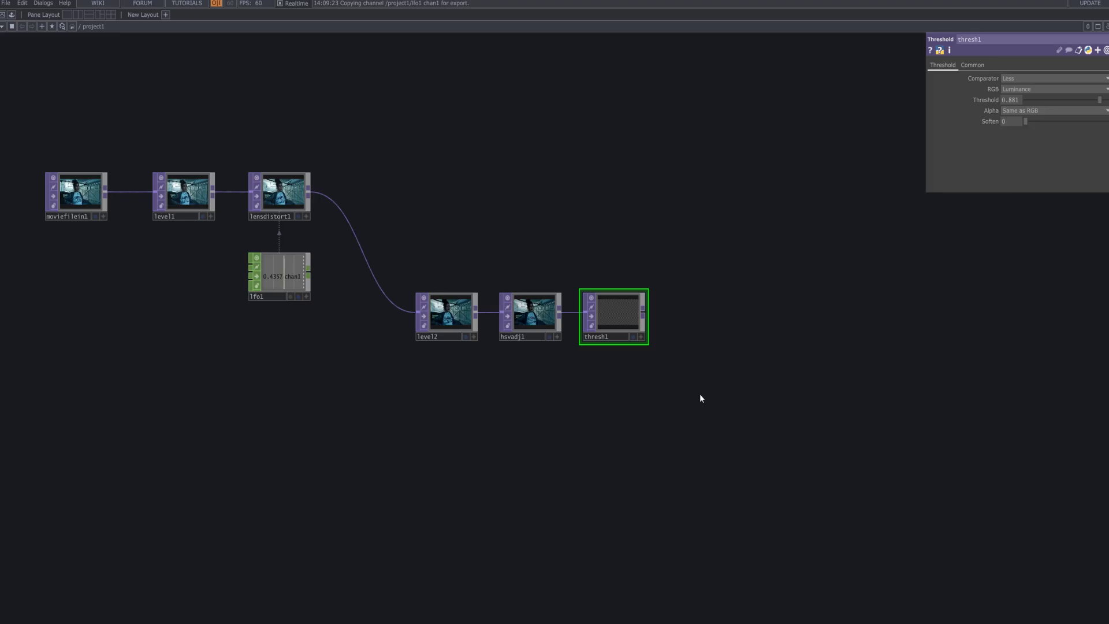
- Add a Rectangle TOP fed by the Threshold output, placing it to the right of the Threshold node
right_click(648, 316)
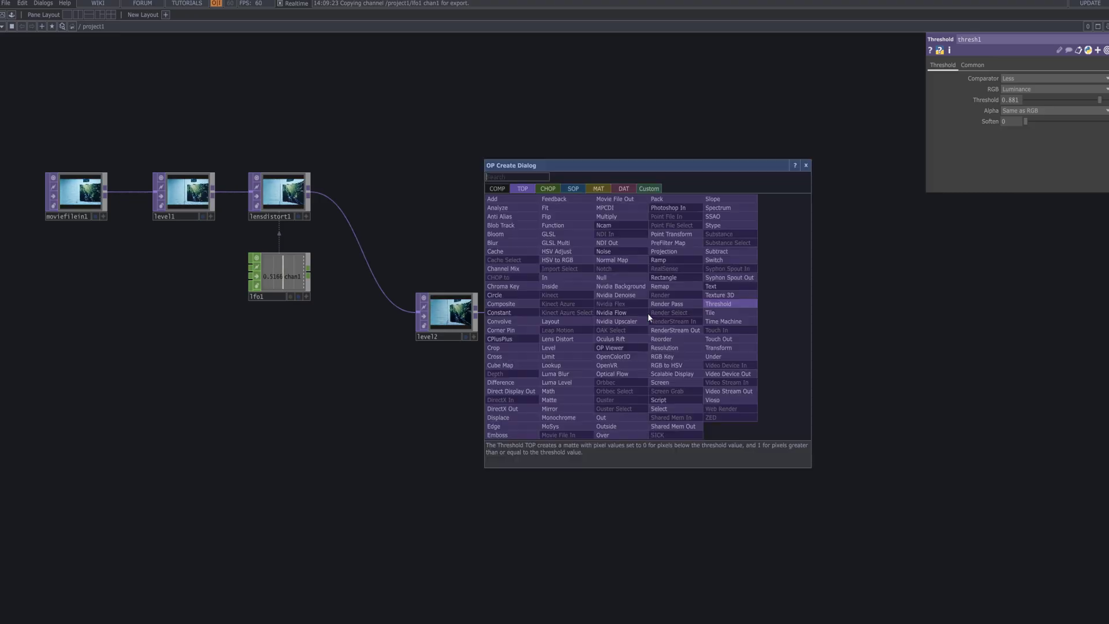
type("re")
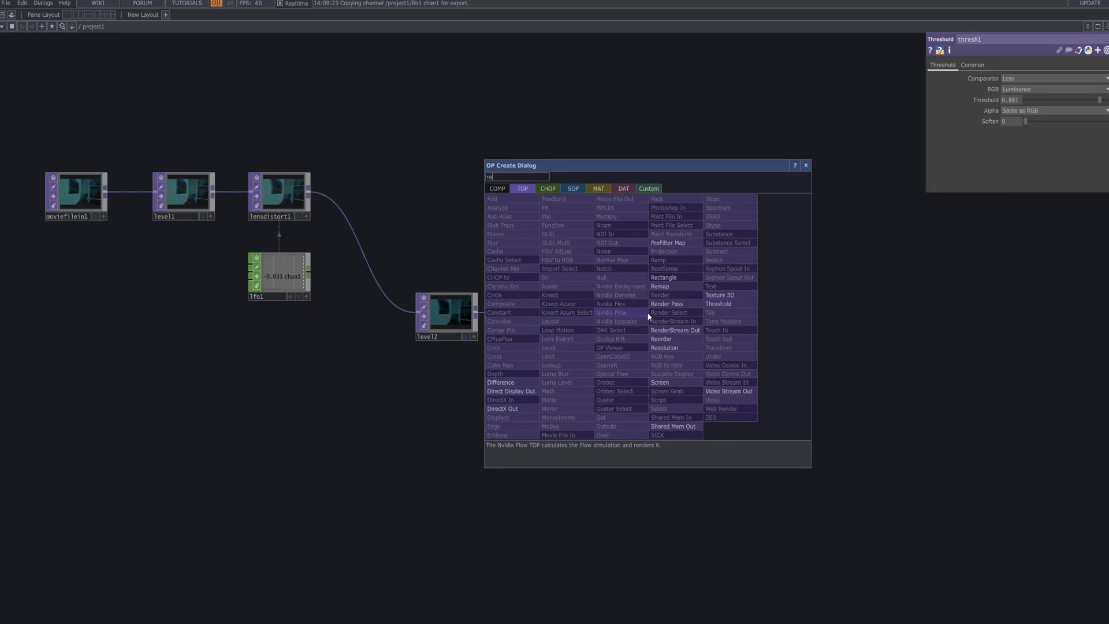
left_click(681, 278)
left_click(722, 317)
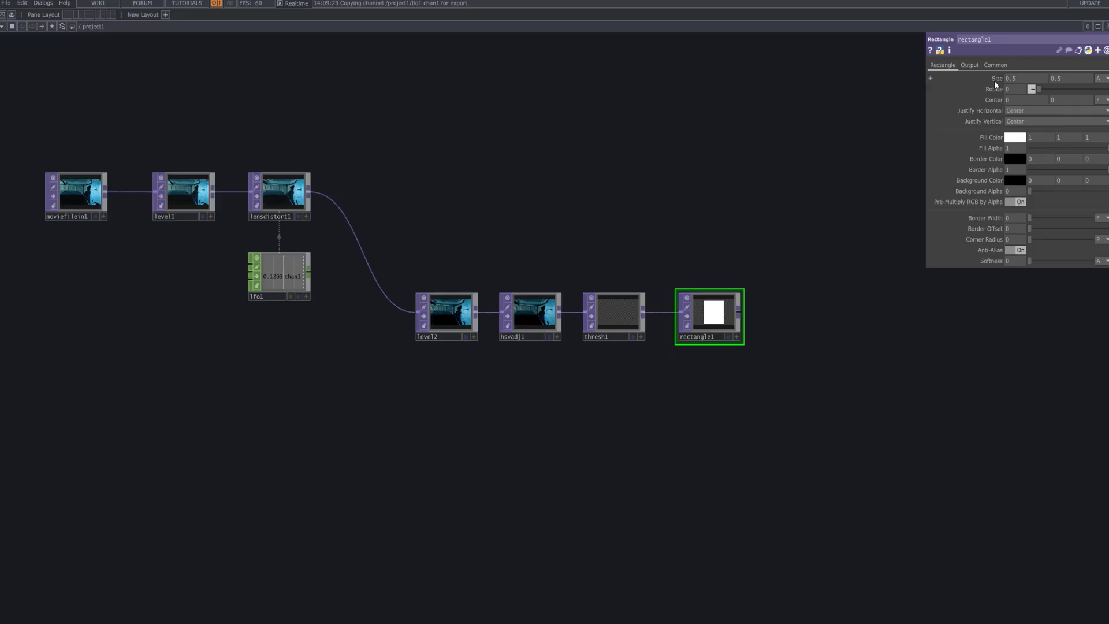
- Set the Rectangle's size to -0.4 by -0.5111111 with the size unit set to Fraction
middle_click_drag(994, 81, 982, 81)
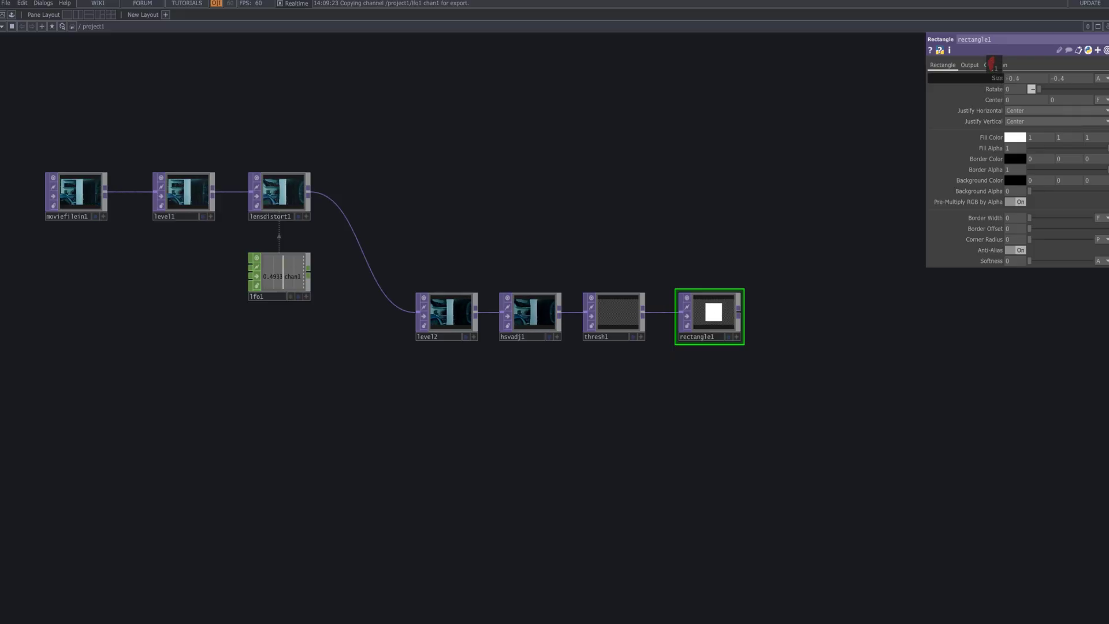
middle_click_drag(991, 64, 991, 64)
middle_click_drag(1080, 79, 1081, 79)
left_click(1099, 78)
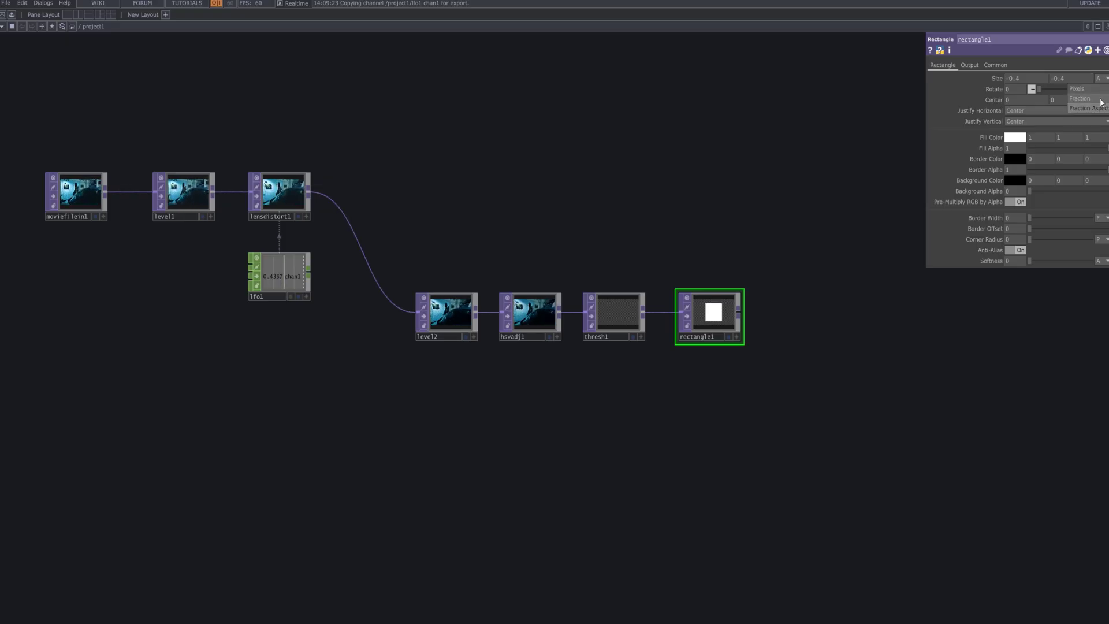
left_click(1099, 99)
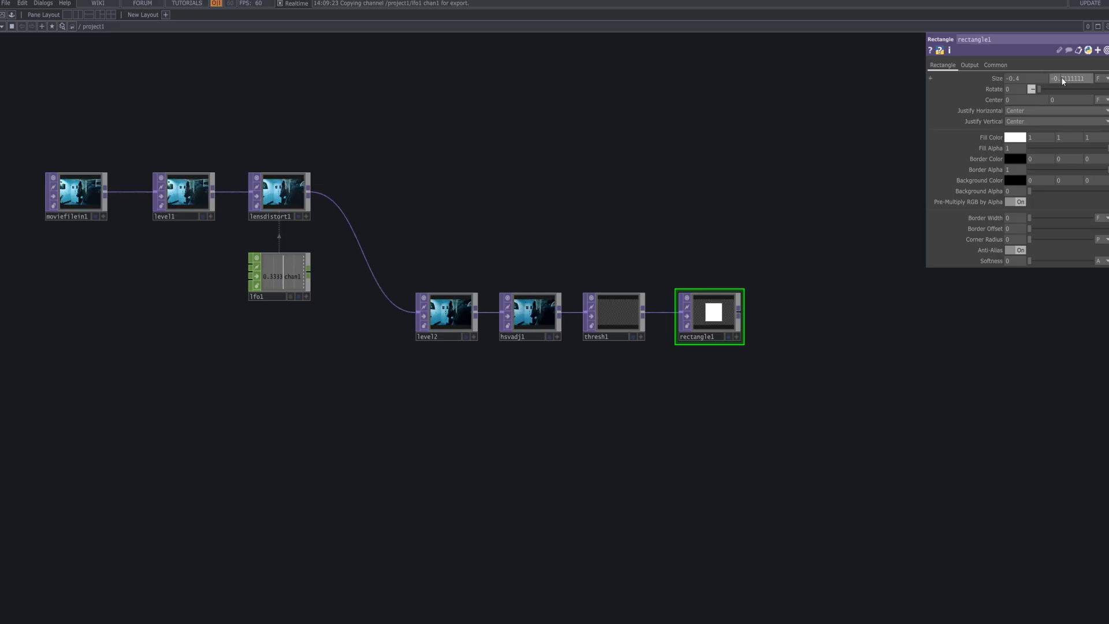
middle_click_drag(1061, 81, 1046, 69)
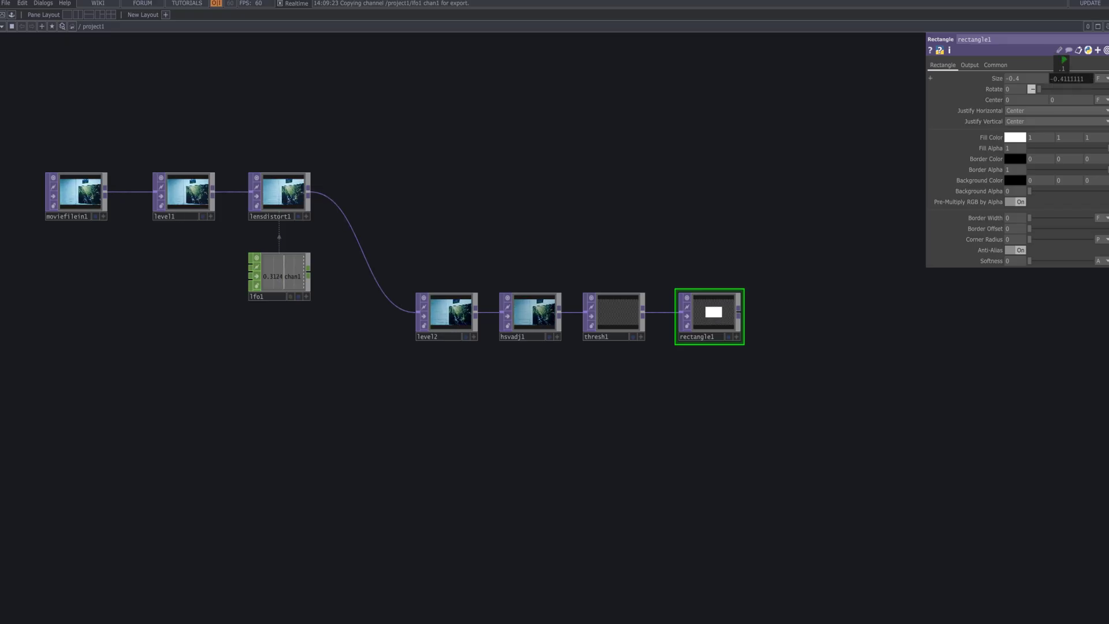
middle_click_drag(1063, 60, 1058, 60)
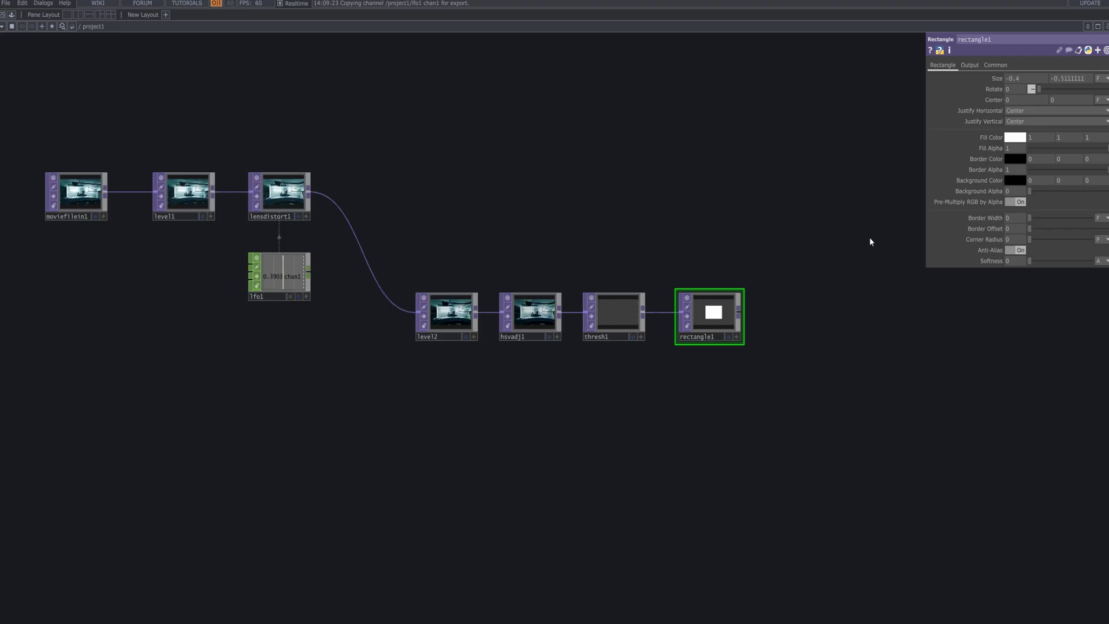
- Add a Ramp TOP to the lower right of the Rectangle node and feed it from the Rectangle's output
scroll(712, 330, "up", 5)
scroll(712, 330, "down", 5)
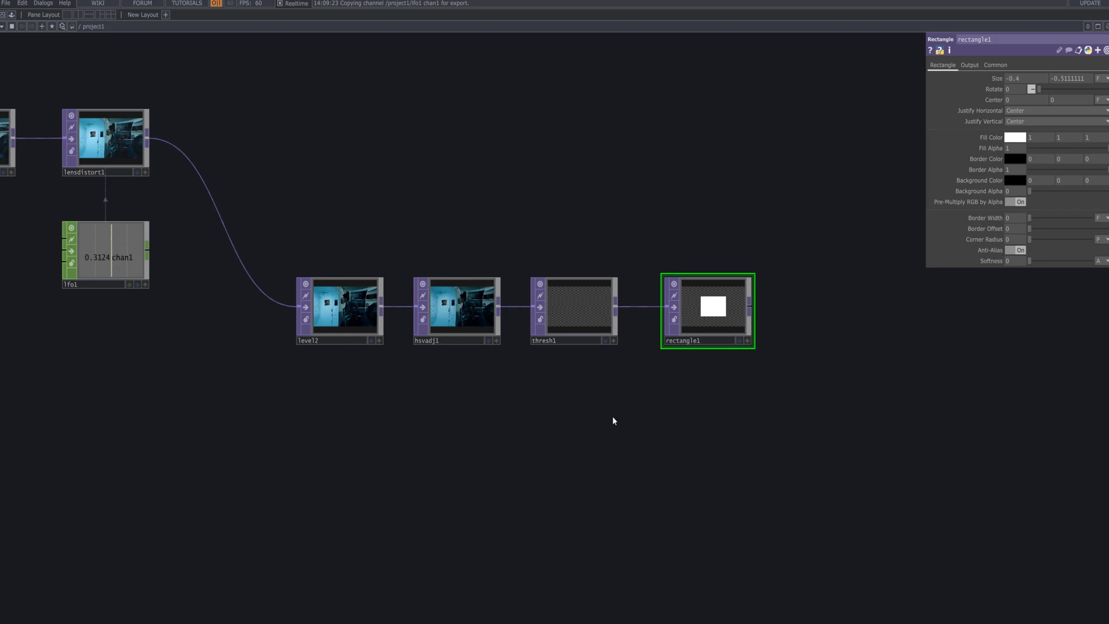
scroll(945, 465, "down", 2)
left_click_drag(946, 466, 558, 359)
key("Tab")
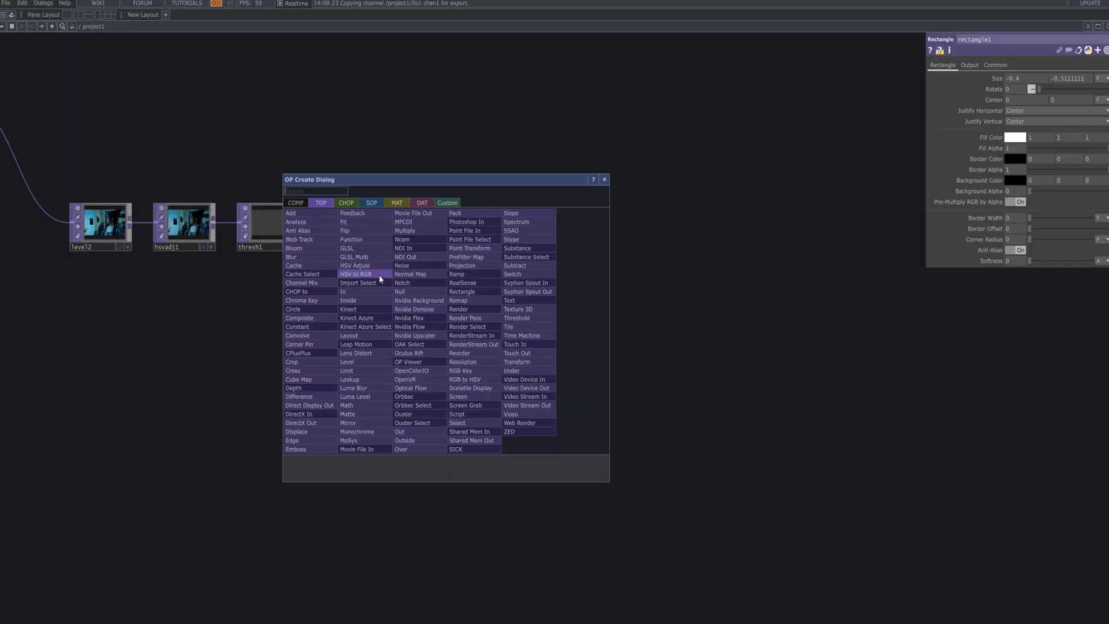
type("ra")
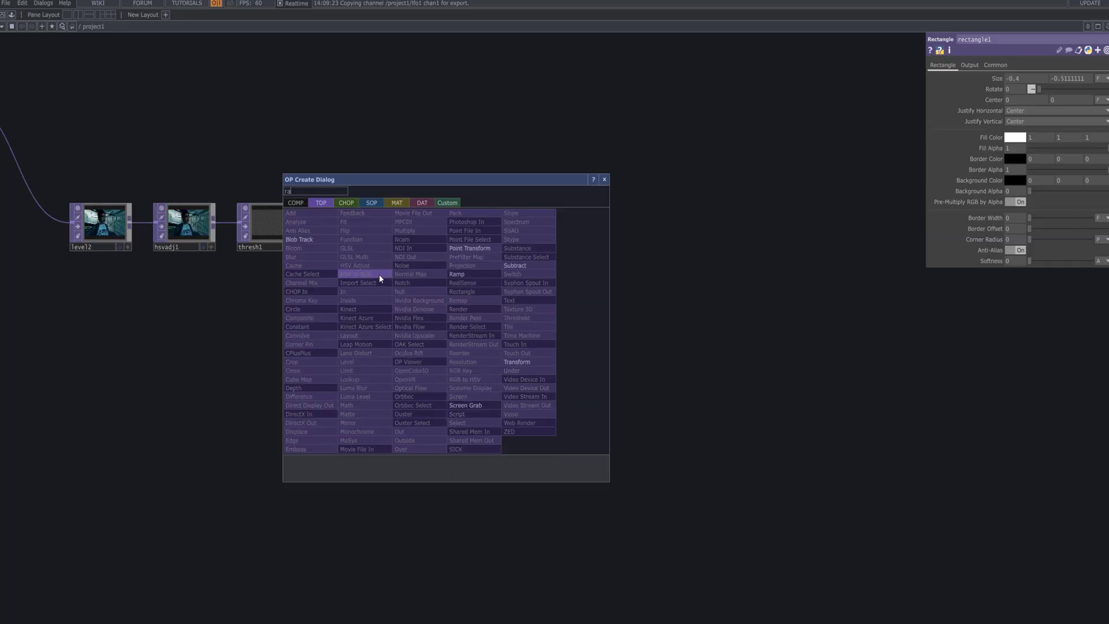
type("mp")
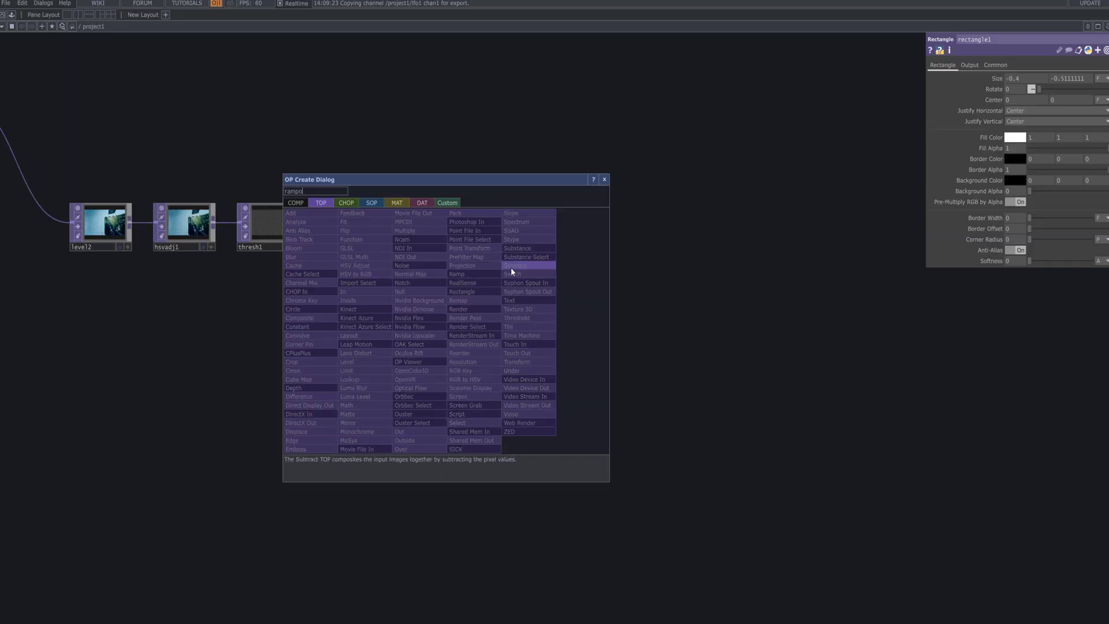
left_click(486, 276)
left_click(482, 278)
left_click_drag(397, 226, 457, 281)
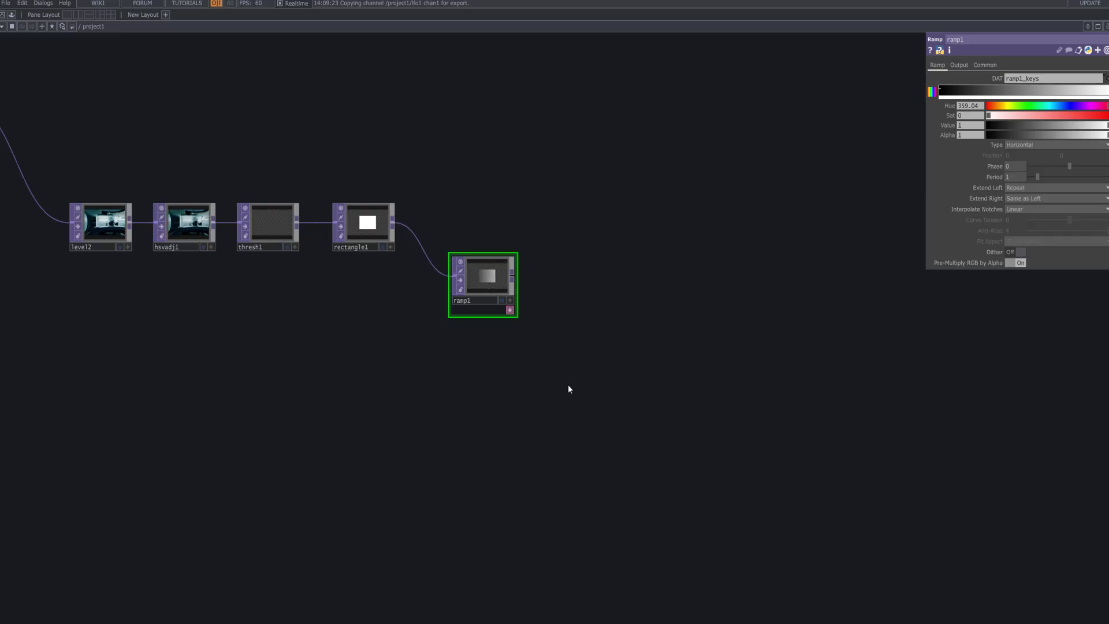
- Display the Ramp in the network background and add two keys near the dark end of its gradient
left_click(500, 301)
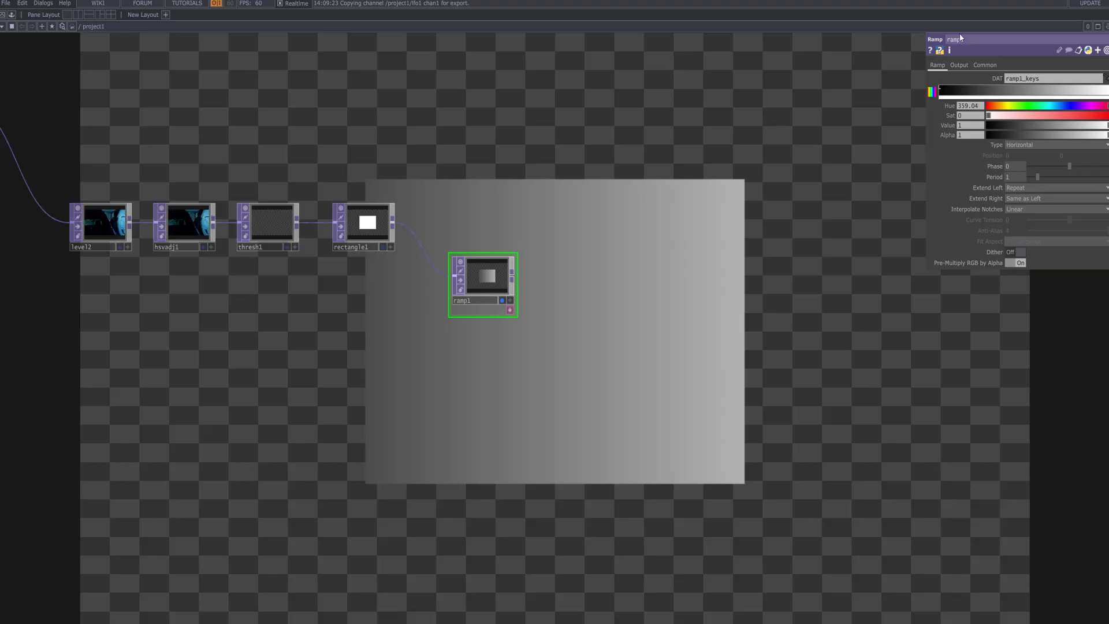
left_click(960, 91)
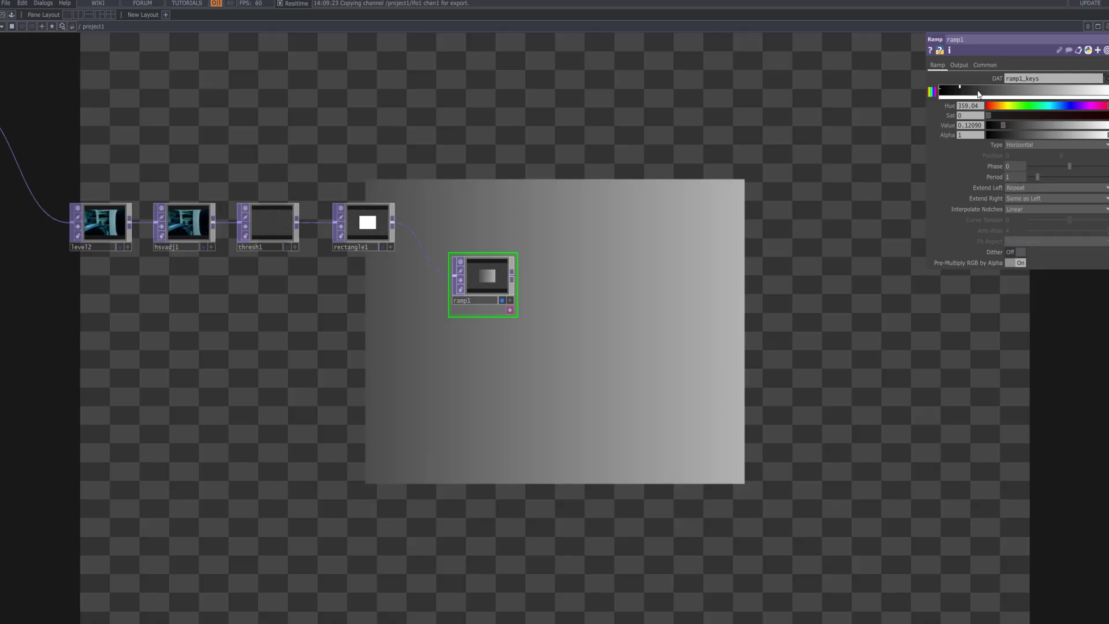
left_click(973, 91)
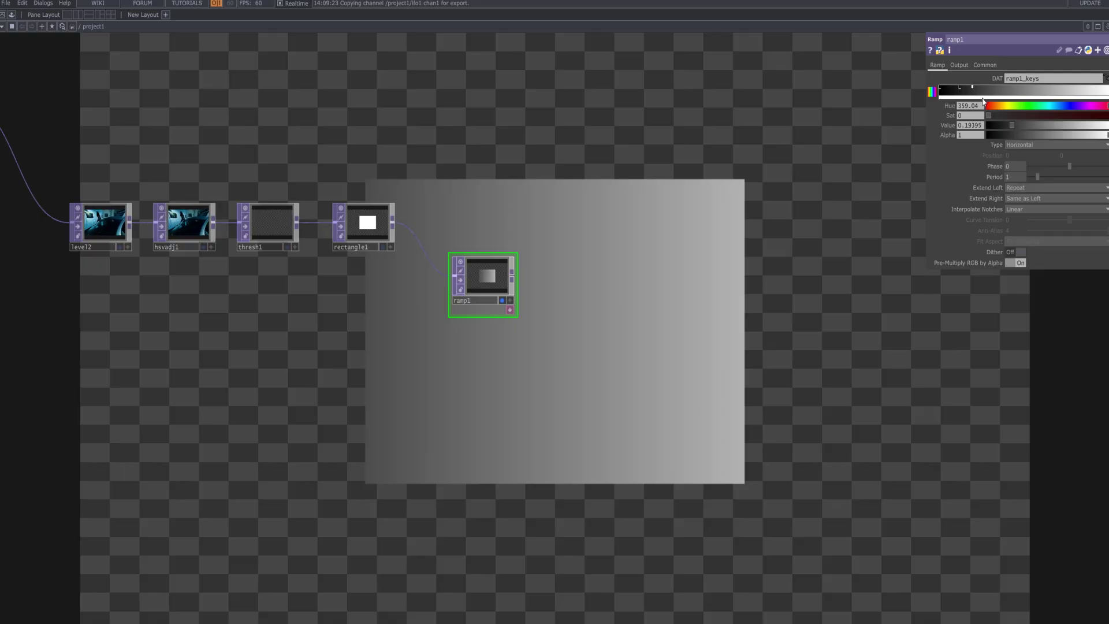
- Set the first added gradient key's value to 1 and the Ramp's phase to -1
left_click(960, 90)
left_click_drag(1004, 126, 1108, 125)
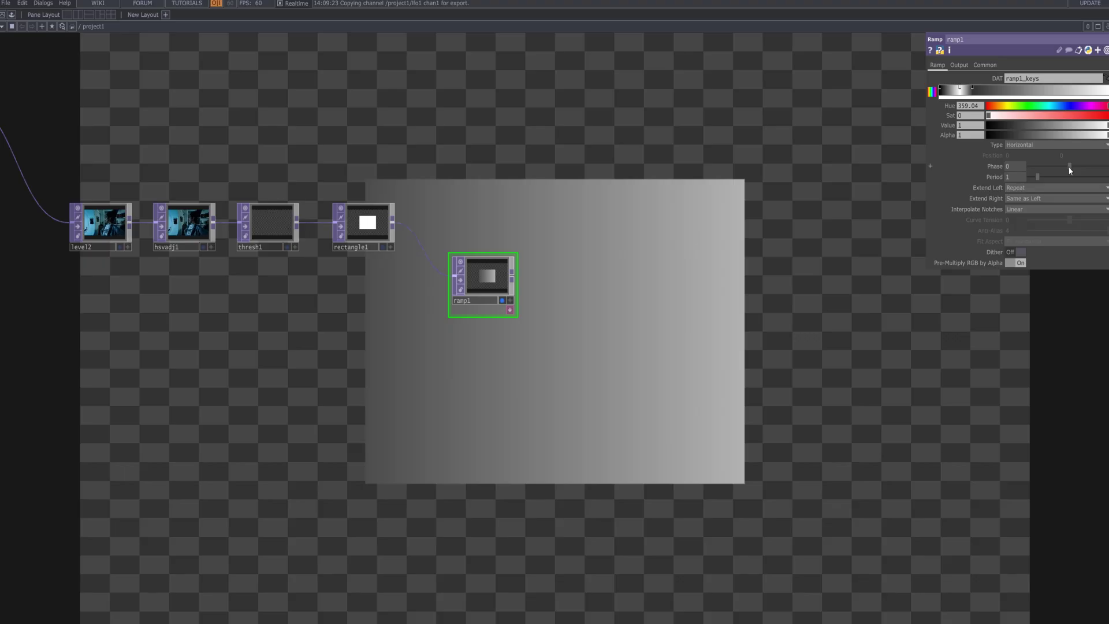
left_click_drag(1059, 168, 805, 241)
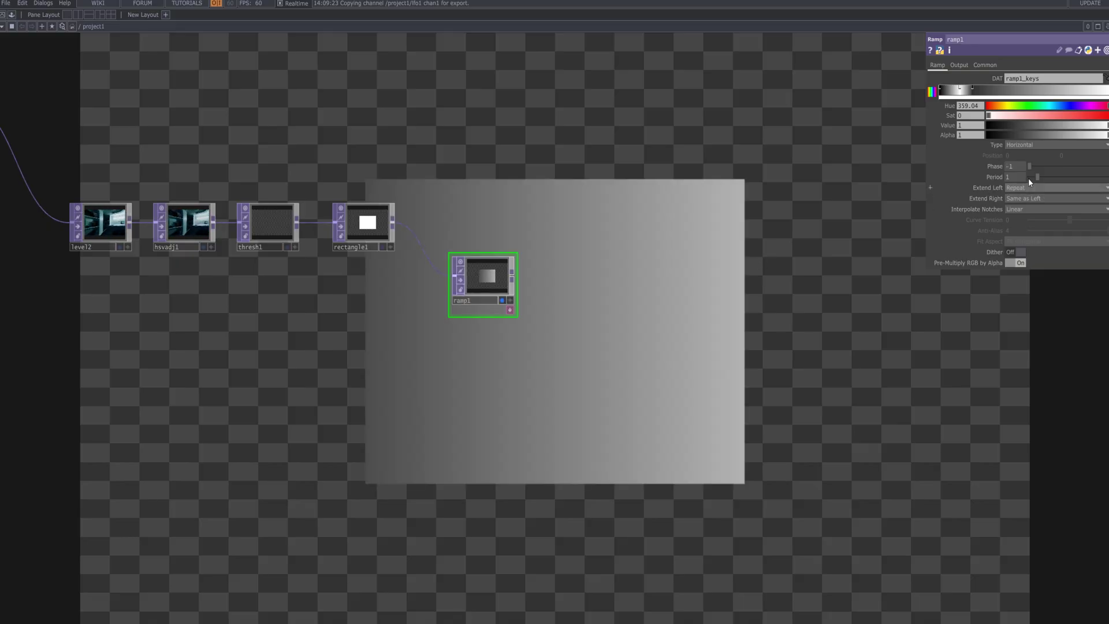
- Set the Ramp's period to 10 and review its options for combining with the input
left_click_drag(1033, 177, 1107, 187)
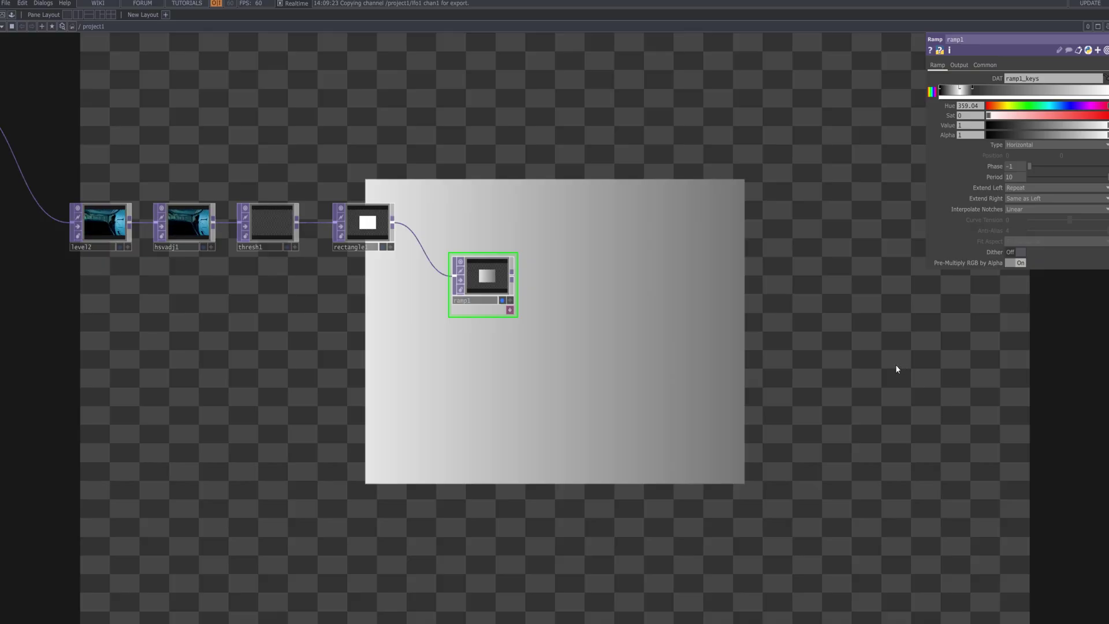
left_click(958, 65)
left_click(937, 66)
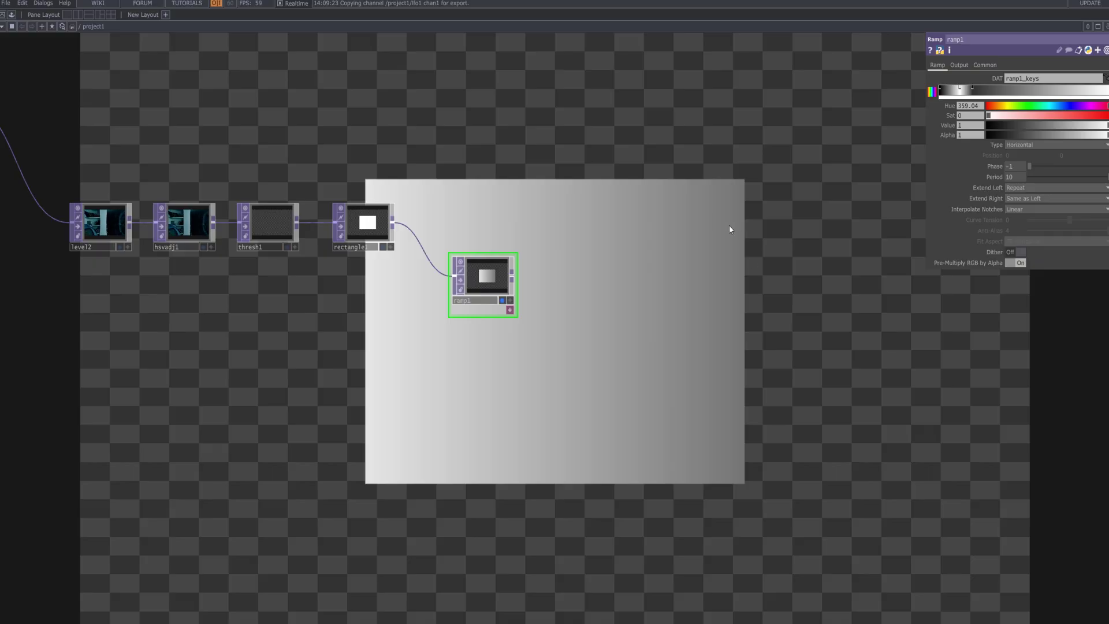
left_click(959, 65)
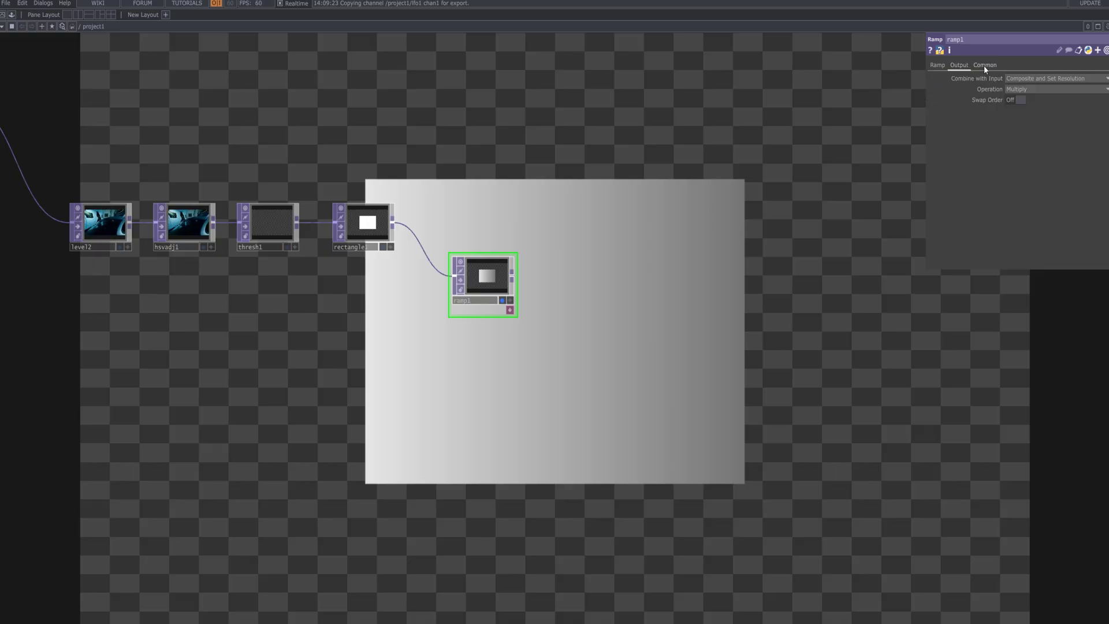
left_click(1015, 79)
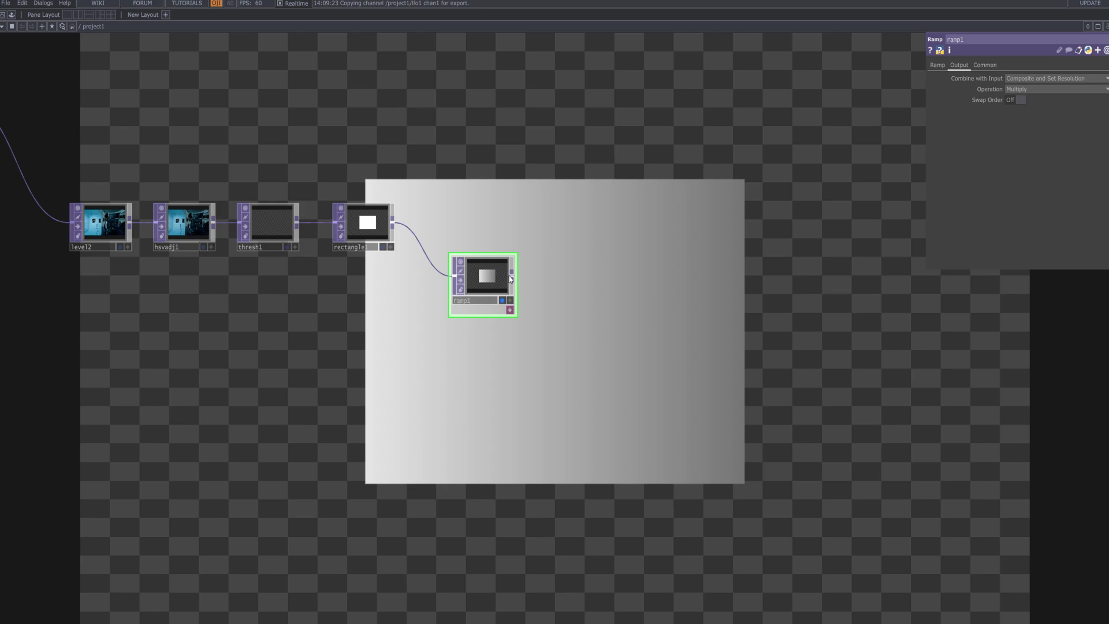
left_click(937, 65)
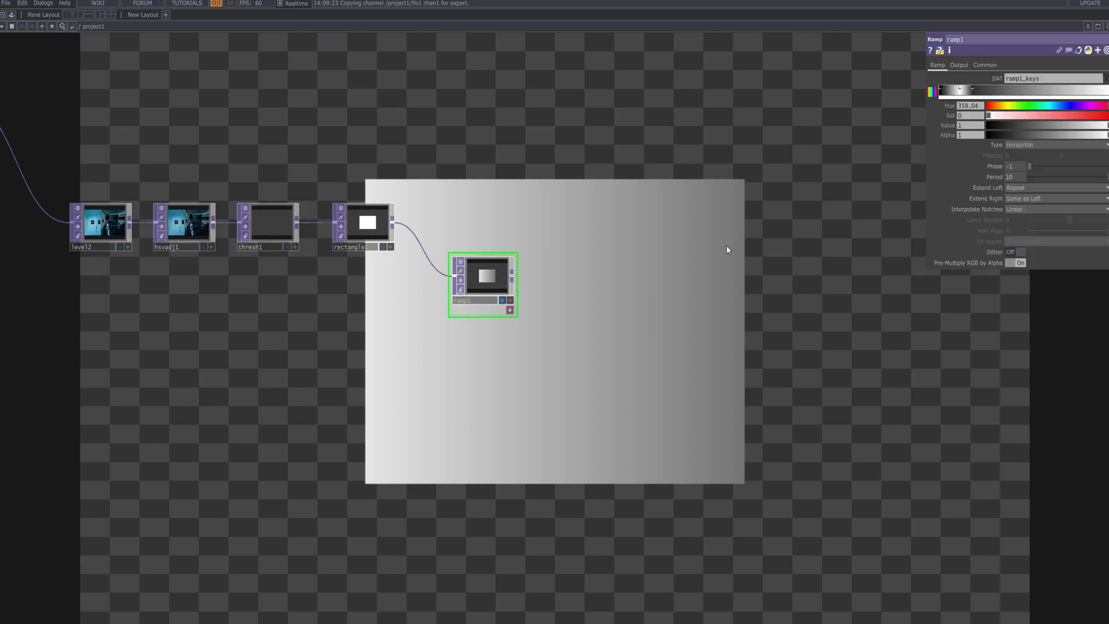
- Add a second Threshold TOP to the right of the Ramp, fed from the Ramp's output
right_click(514, 280)
type("th")
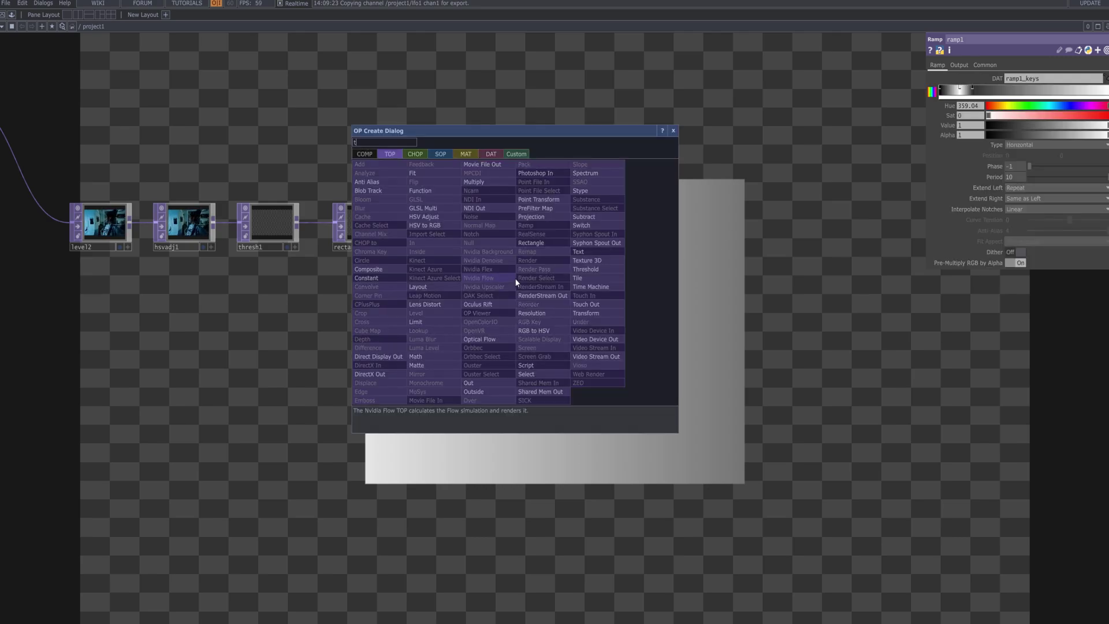
left_click(585, 269)
left_click(589, 280)
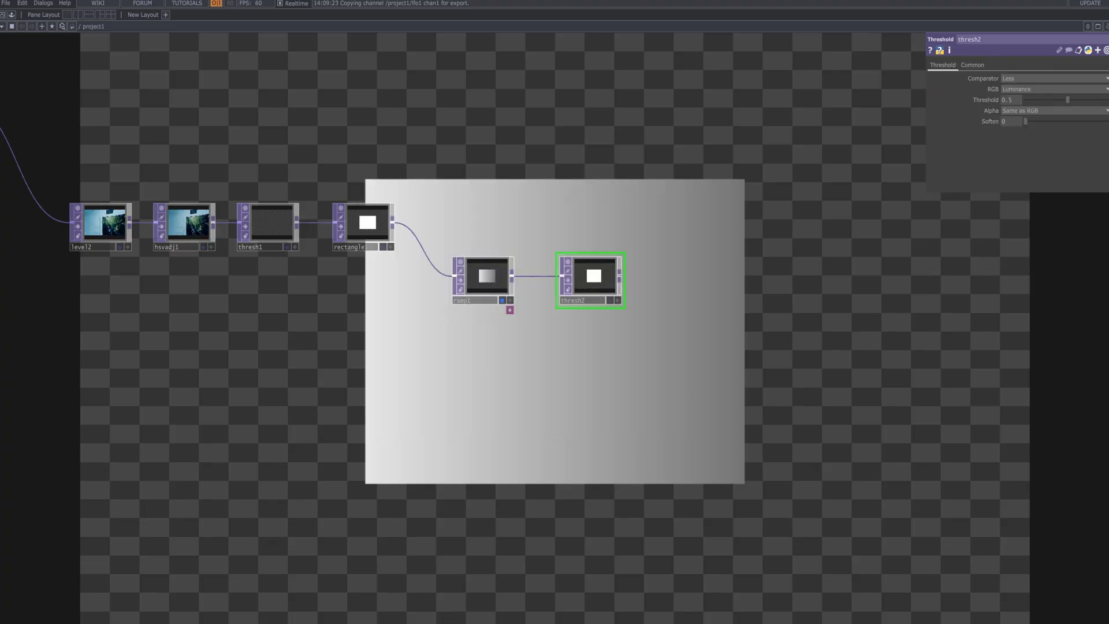
- Set the second Threshold's comparator to Not Equal, threshold to 0.712 and soften to 1, and stop displaying the Ramp in the network background
left_click(1060, 78)
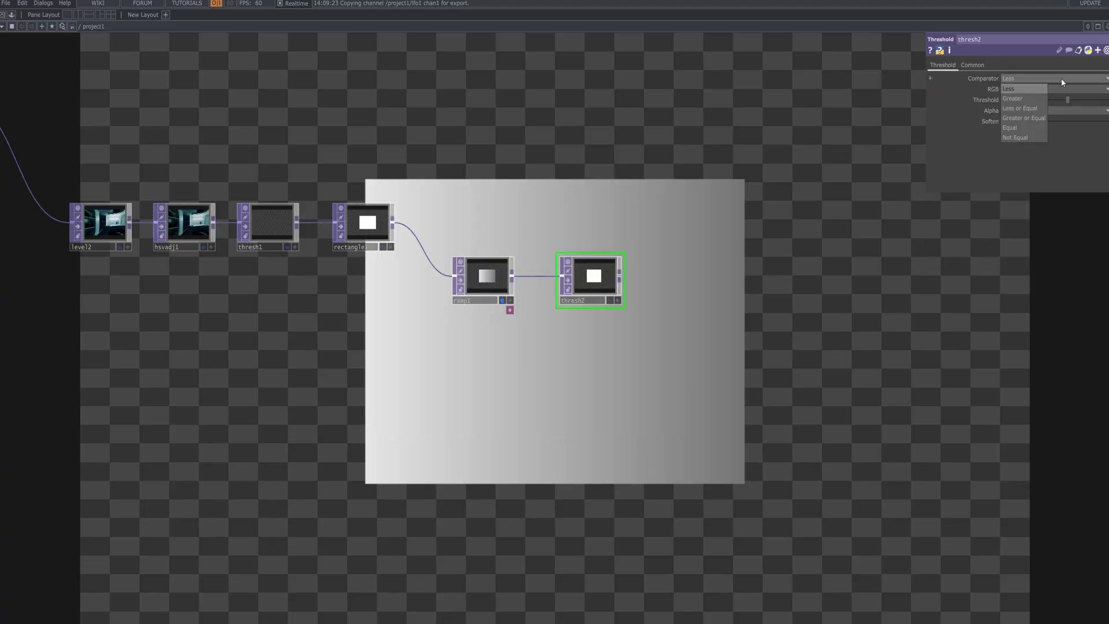
left_click(1037, 136)
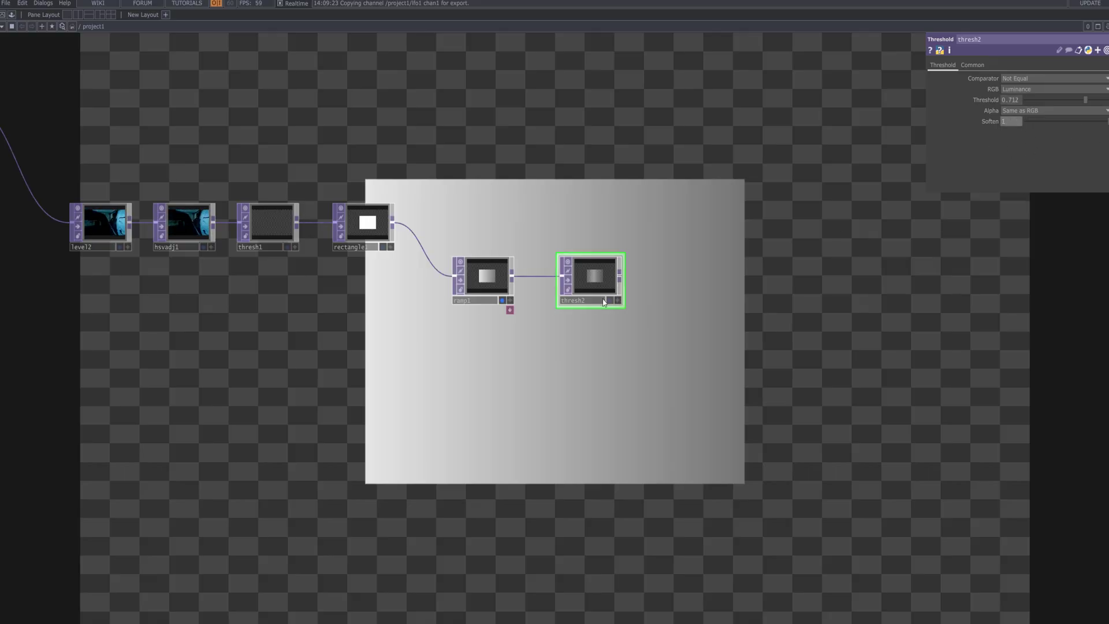
left_click(501, 300)
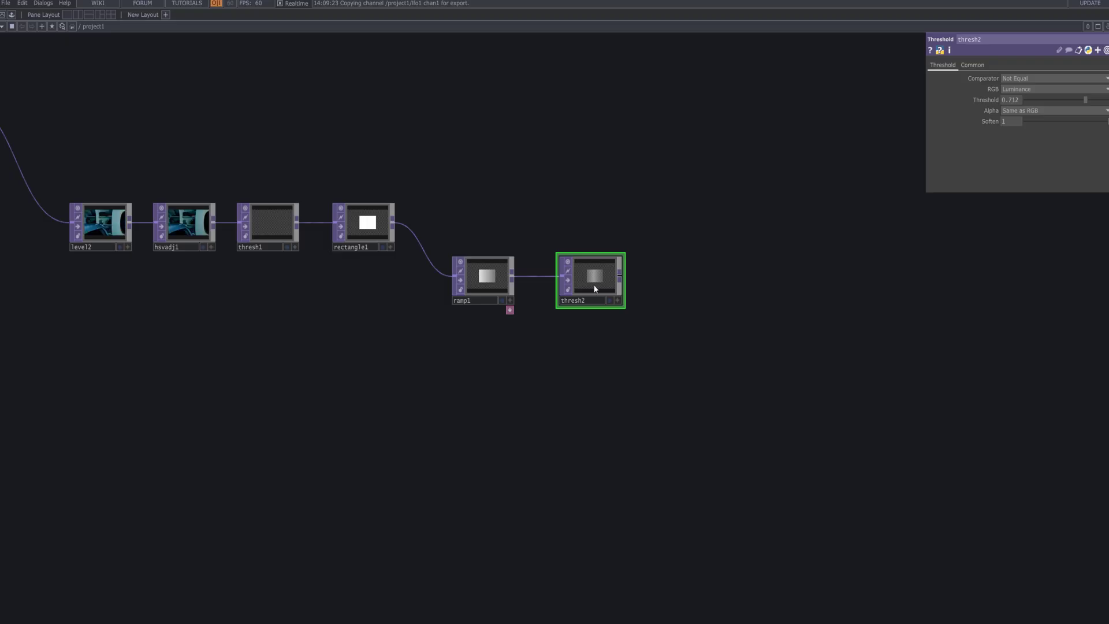
- Move the second Threshold closer to the Ramp, feed it into a new Feedback TOP, and set the Feedback's Target TOP to hsvadj1
scroll(594, 283, "up", 6)
scroll(632, 296, "down", 3)
scroll(636, 306, "down", 5)
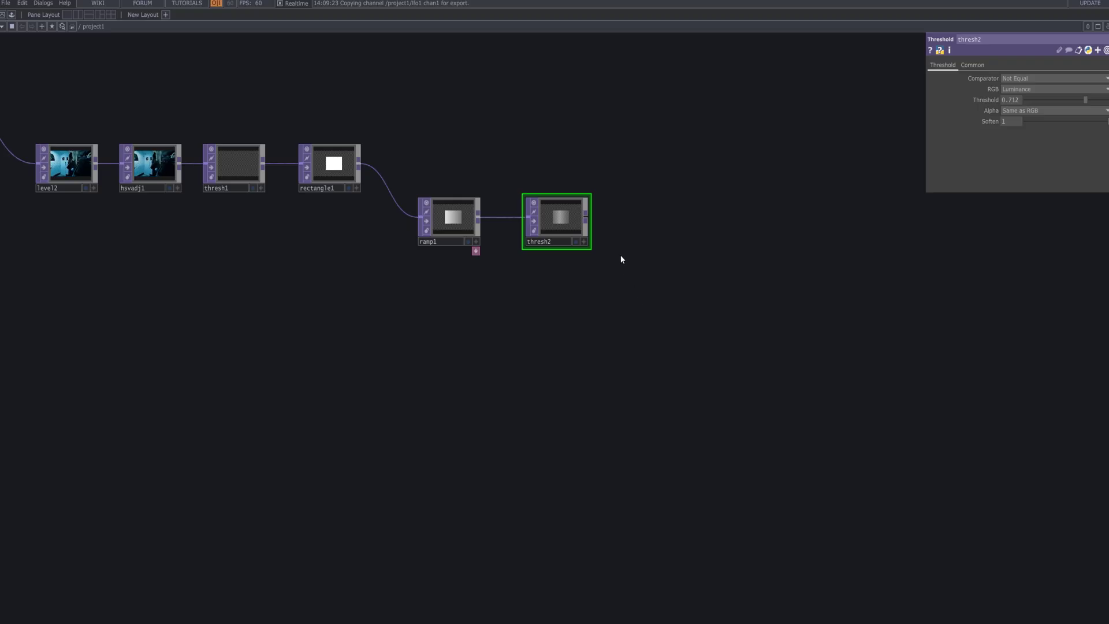
left_click_drag(555, 224, 523, 229)
right_click(562, 218)
type("feed")
left_click(486, 104)
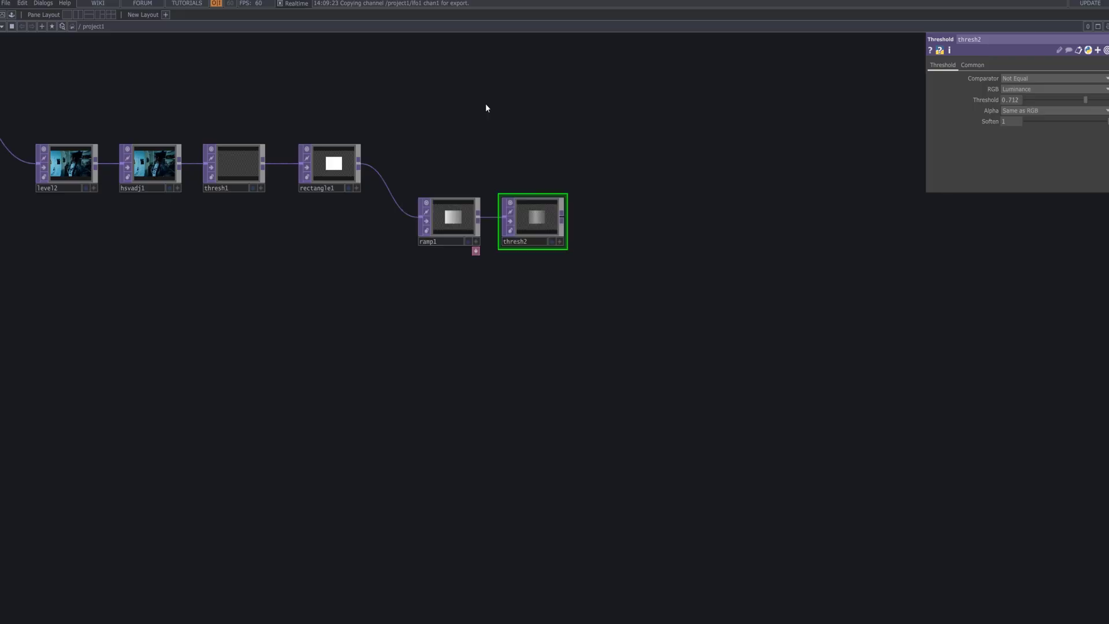
left_click(613, 222)
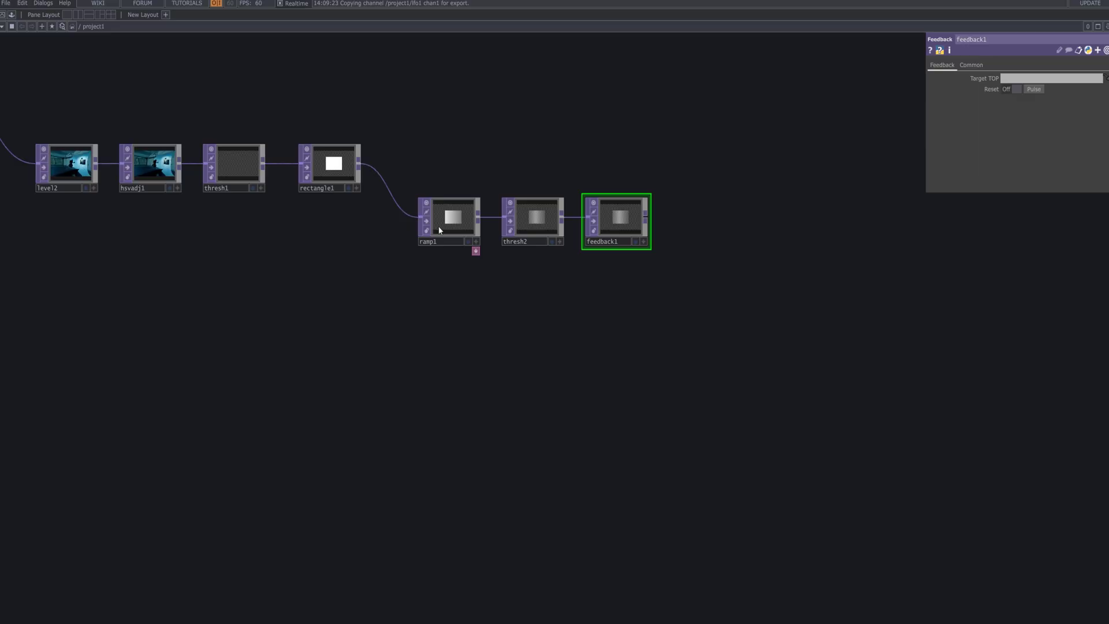
left_click(145, 167)
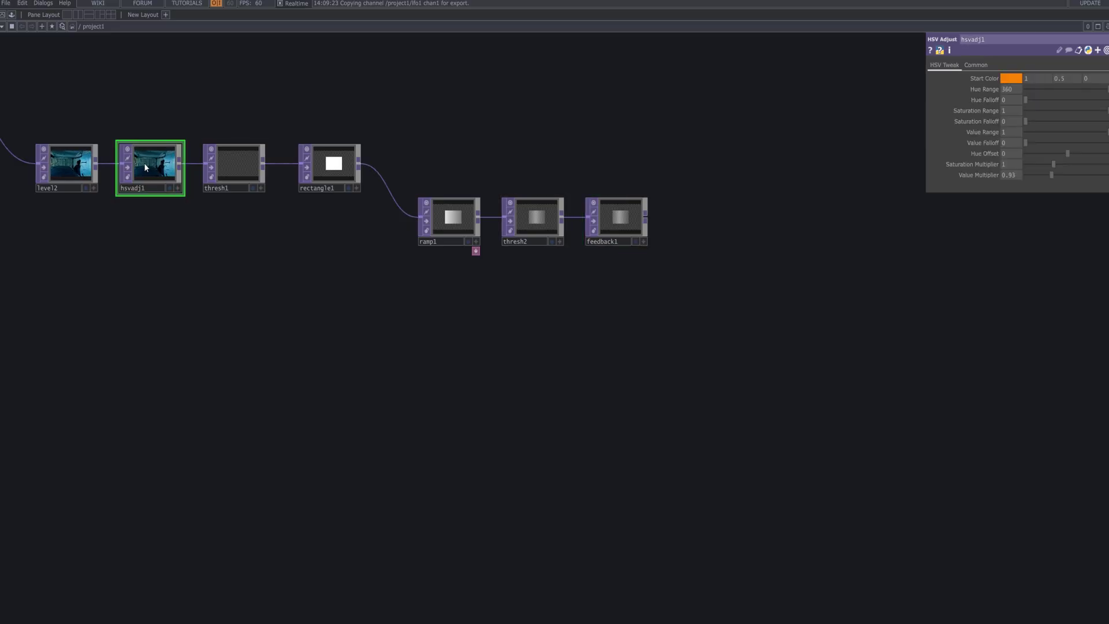
left_click_drag(145, 167, 1032, 81)
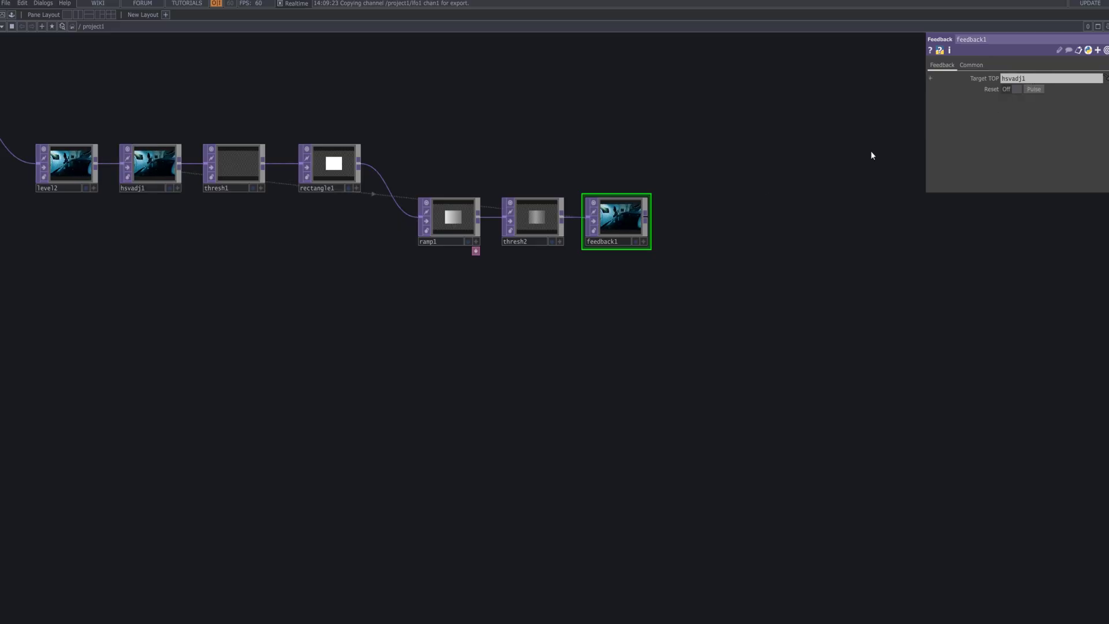
- Move the Ramp, second Threshold and Feedback nodes lower in the network and line them up in a row
left_click_drag(658, 262, 377, 172)
left_click_drag(435, 247, 460, 311)
left_click(703, 315)
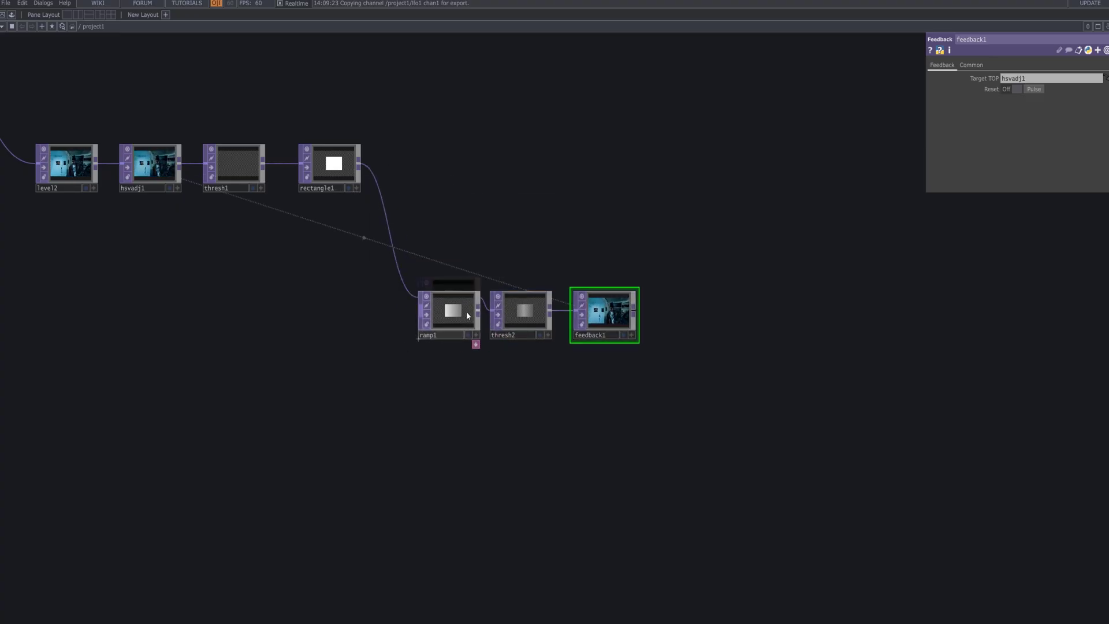
left_click_drag(529, 316, 538, 319)
left_click(539, 321)
right_click_drag(657, 346, 439, 283)
left_click_drag(534, 315, 534, 261)
left_click(639, 327)
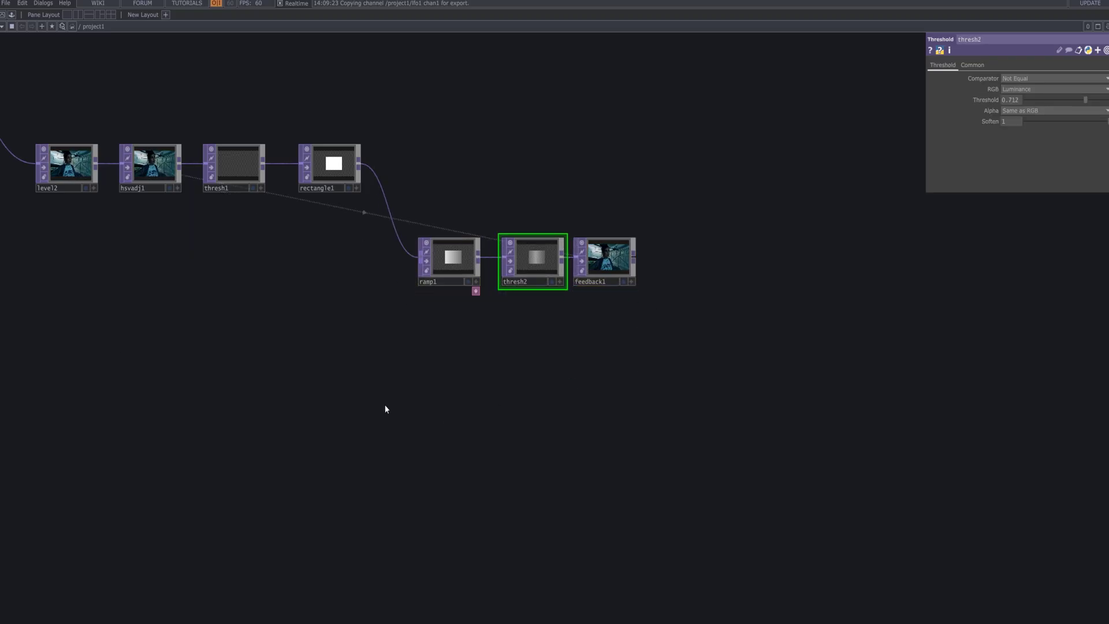
left_click_drag(782, 371, 544, 272)
left_click_drag(418, 261, 439, 340)
- Add a Blur TOP to the right of the Feedback node, fed from the Feedback's output
scroll(435, 317, "up", 3)
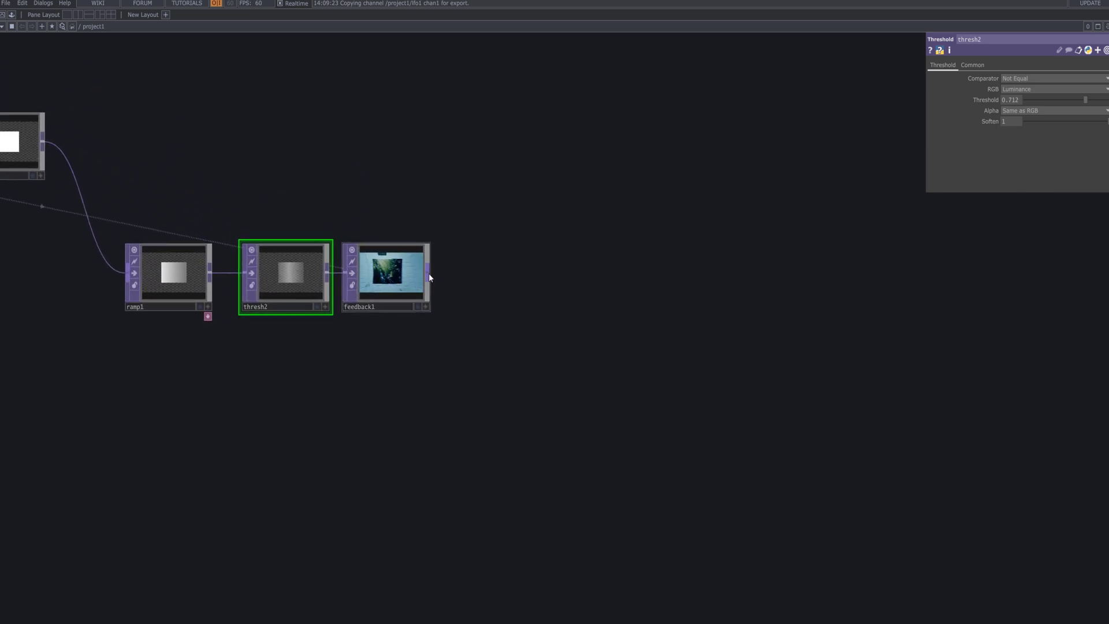
right_click(429, 273)
type("blur")
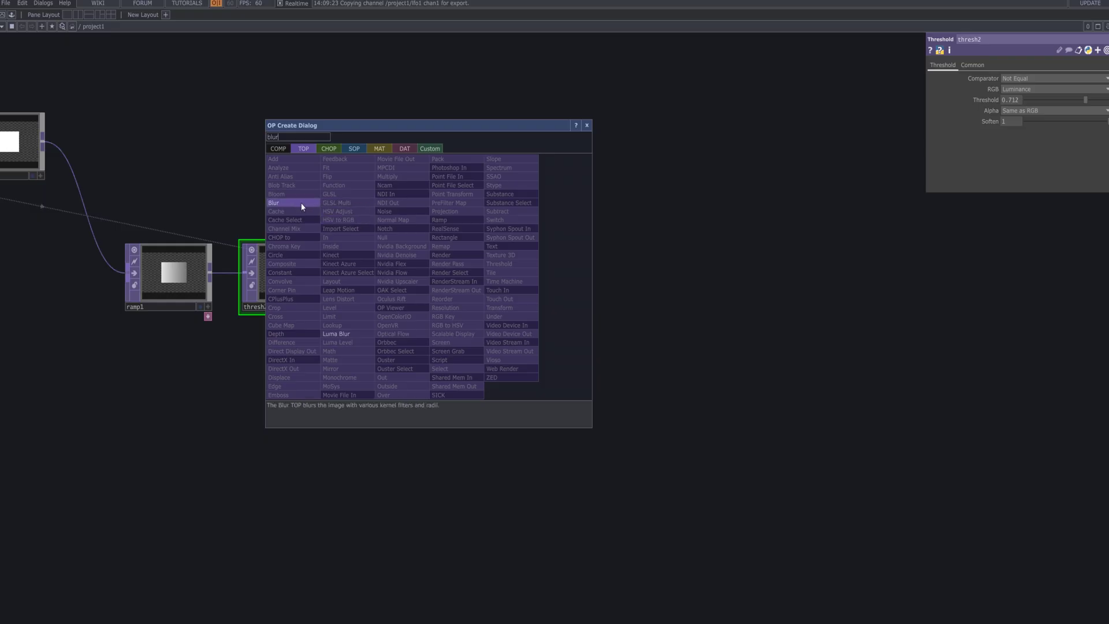
left_click(289, 203)
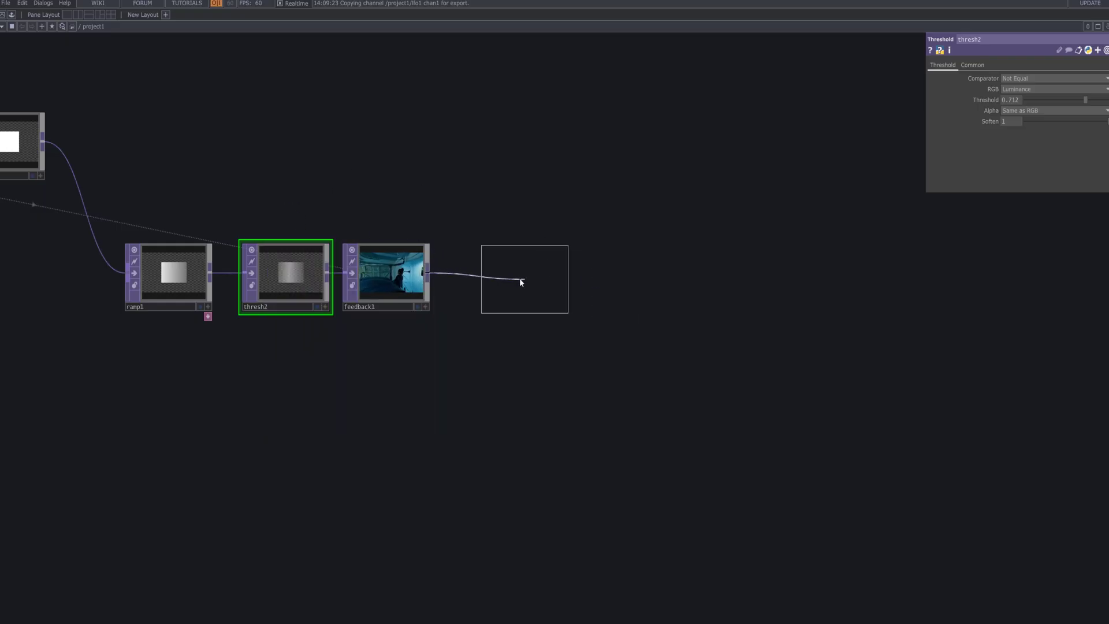
left_click(511, 280)
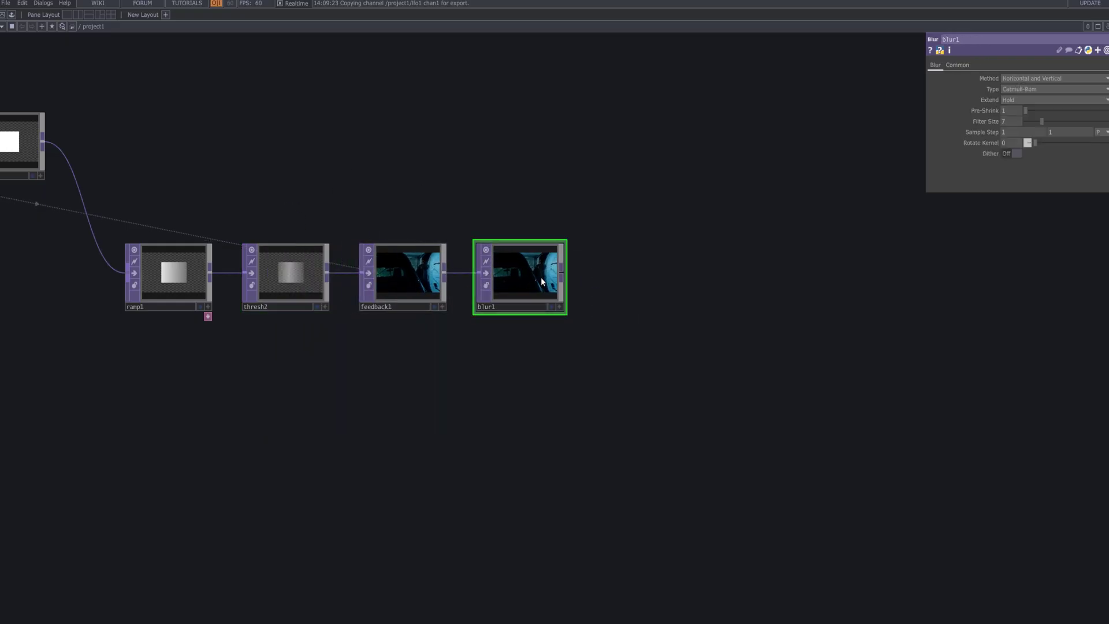
- Set the Blur's pre-shrink to 3 and its filter size to 50
left_click_drag(1027, 111, 1080, 124)
left_click_drag(1010, 122, 980, 124)
type("50")
key("Return")
- Add a Resolution TOP to the right of the Blur and connect the Blur's output to it
scroll(541, 277, "up", 8)
left_click_drag(857, 245, 906, 275)
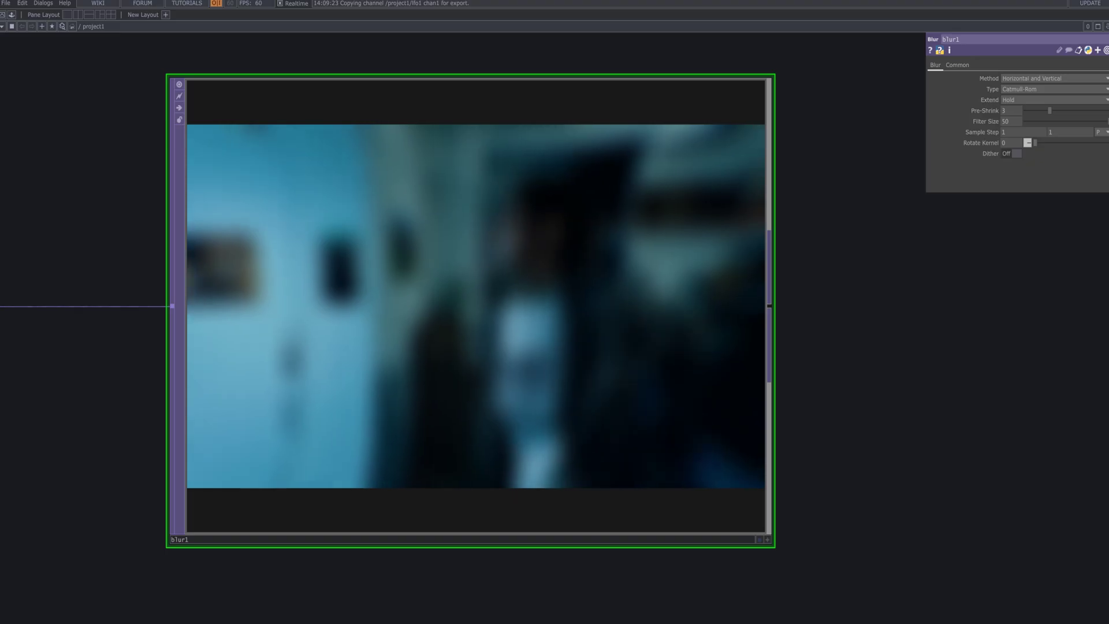
middle_click_drag(857, 335, 831, 329)
left_click_drag(537, 321, 85, 295)
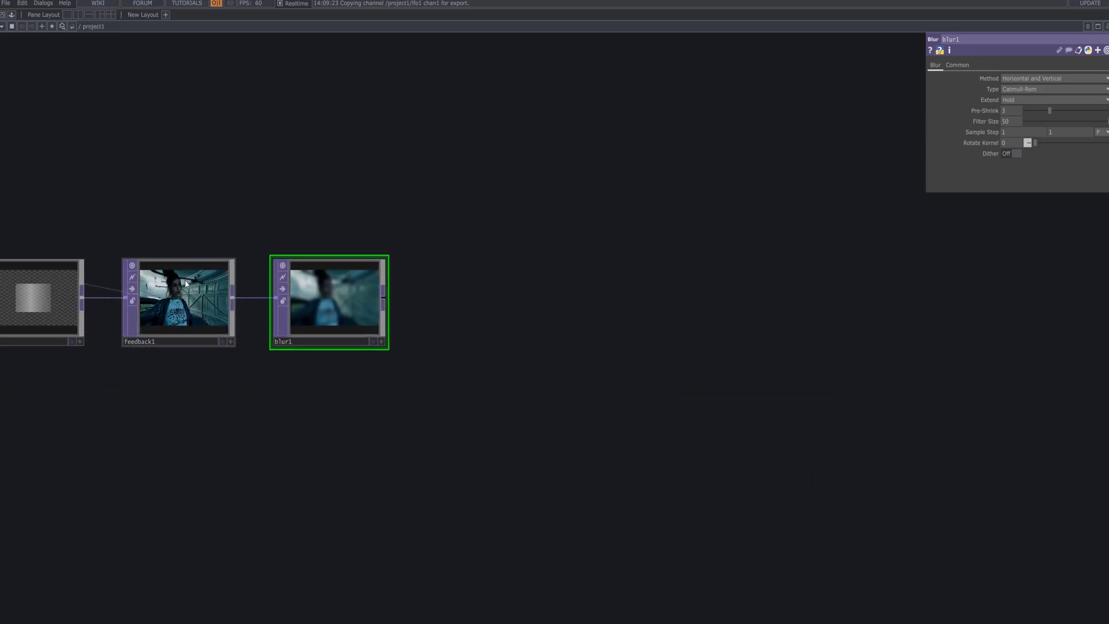
key("Tab")
type("res")
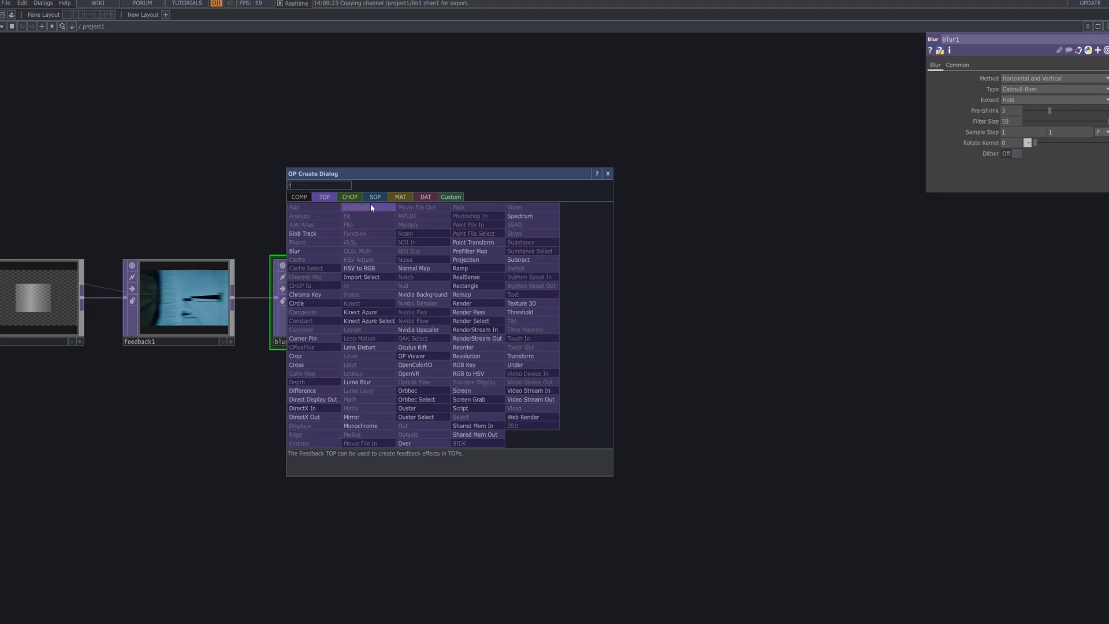
left_click(467, 356)
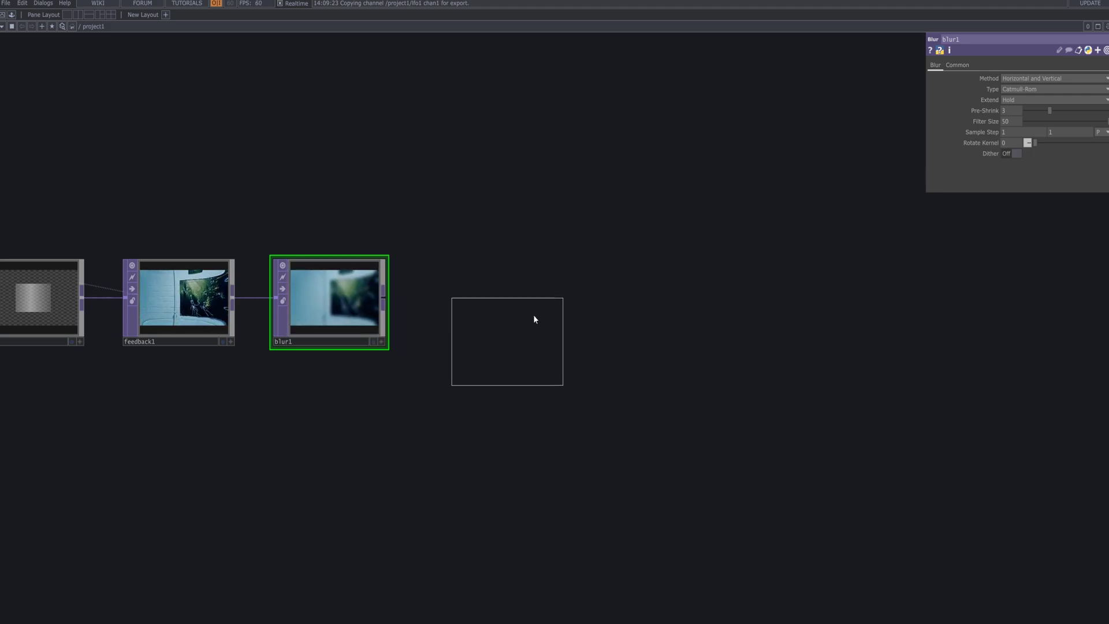
left_click(557, 270)
left_click_drag(386, 298, 427, 310)
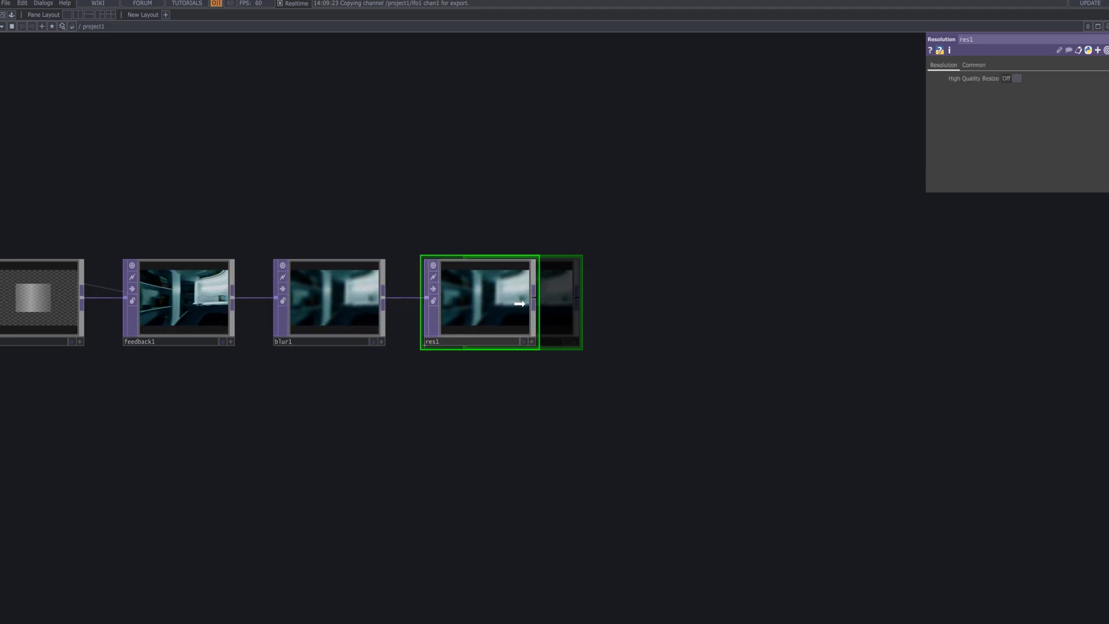
- Switch the Resolution node's output to Custom Resolution and set it to 139 by 1080
left_click(979, 67)
left_click(1019, 78)
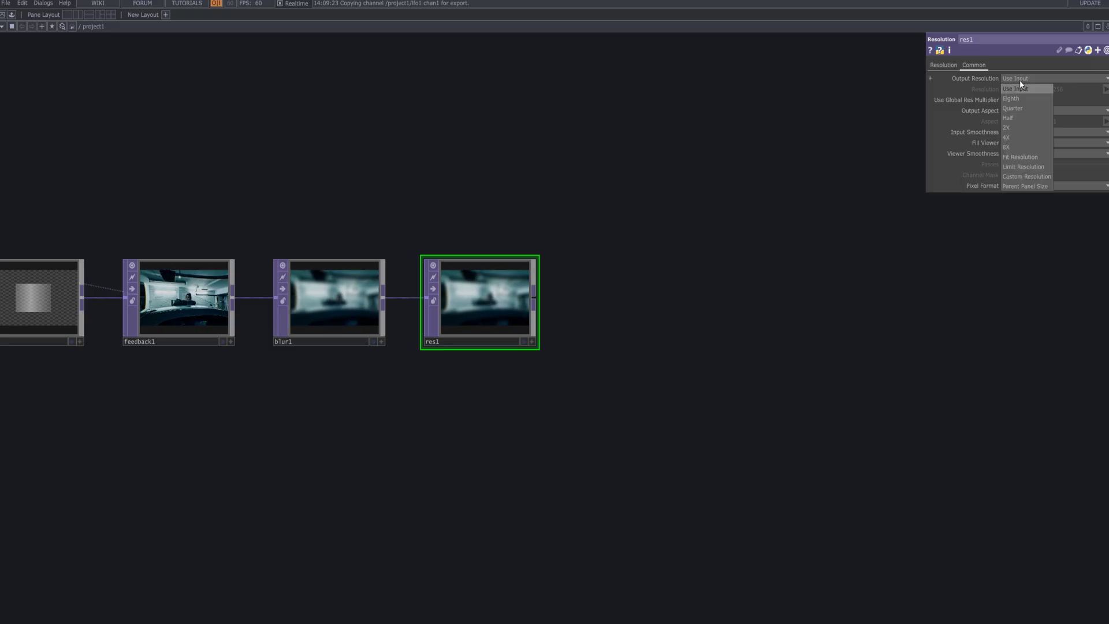
left_click(1037, 179)
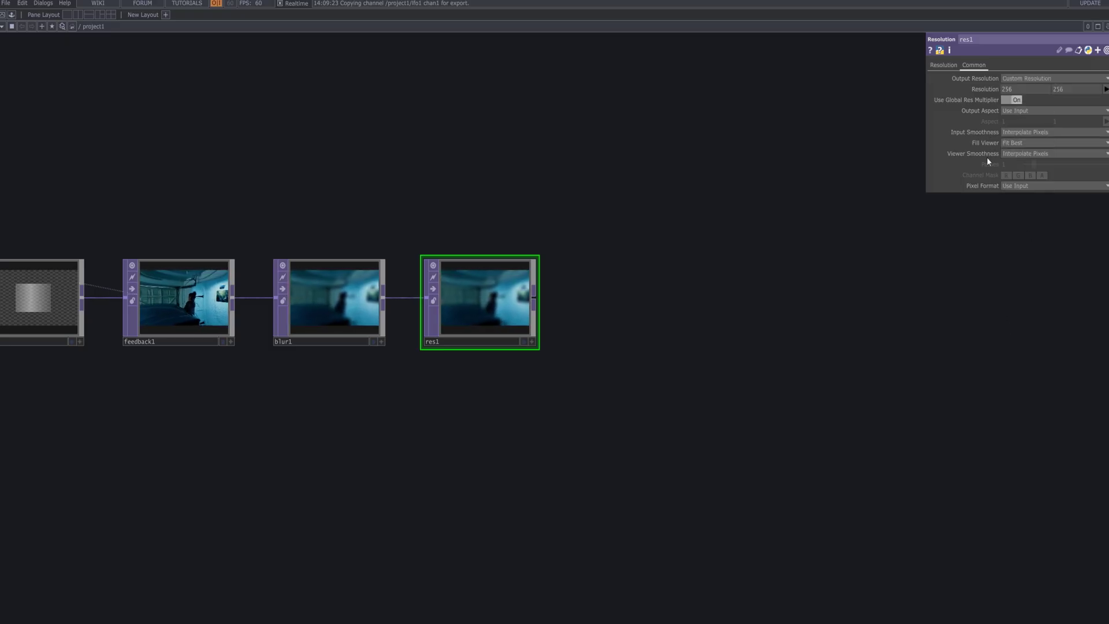
left_click_drag(1022, 92, 944, 99)
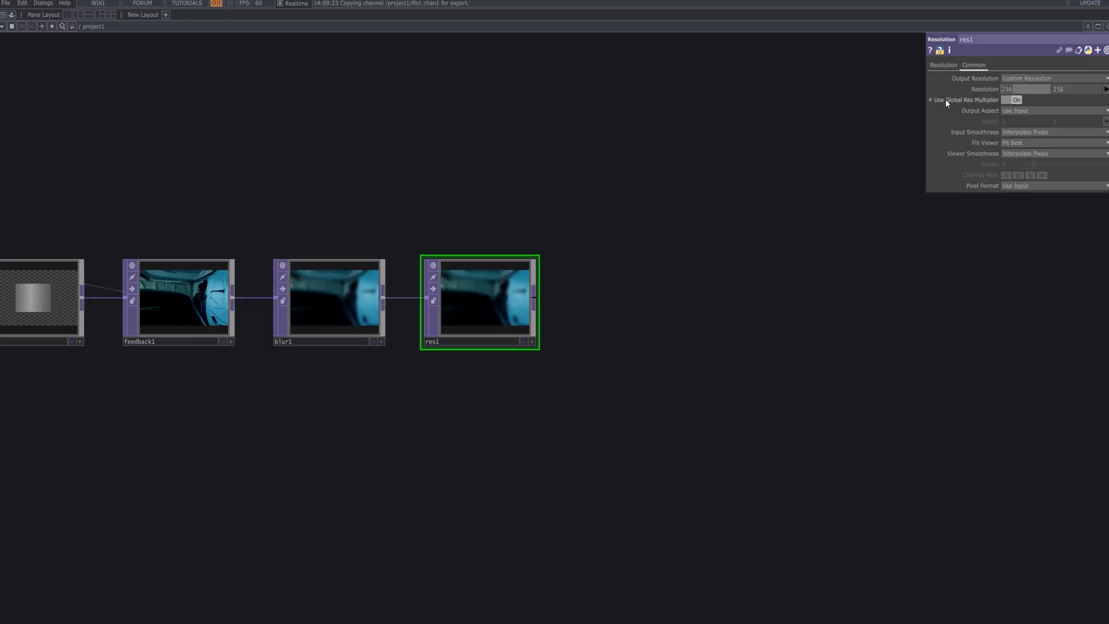
type("28")
key("Return")
left_click_drag(1068, 91, 1048, 106)
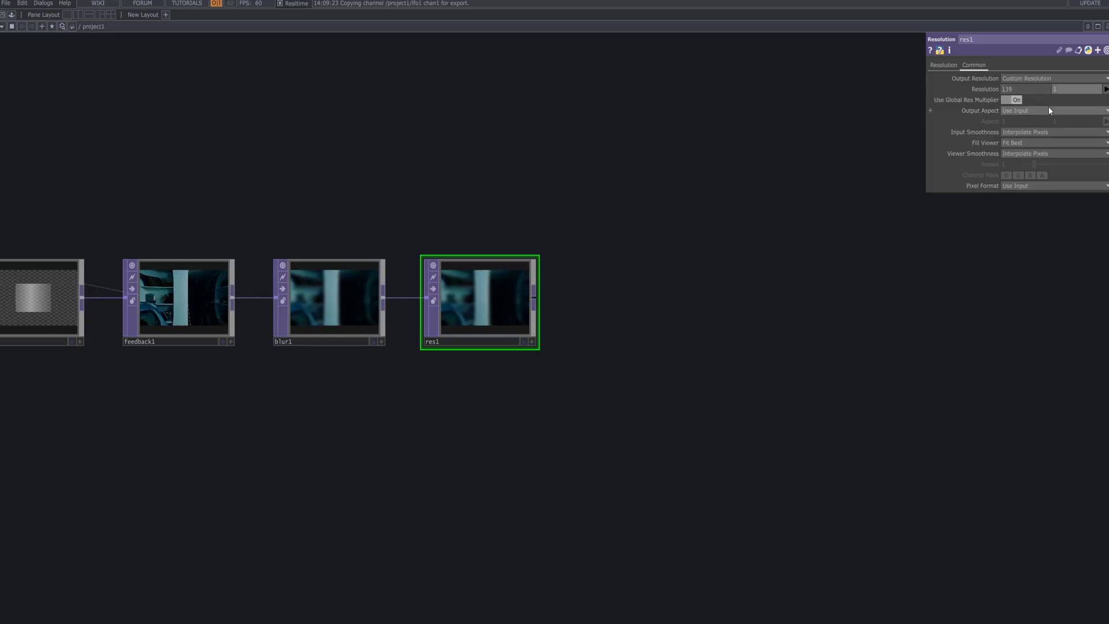
type("1080")
key("Return")
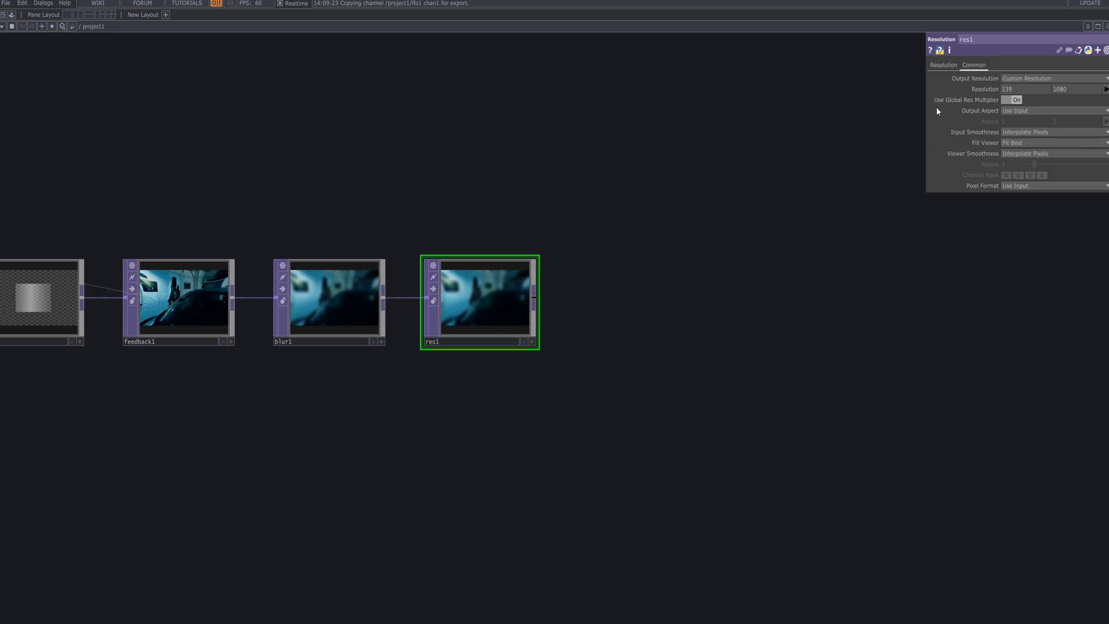
- Add a second Resolution TOP to the right of the first, fed from the first one's output
left_click(534, 300)
type("res")
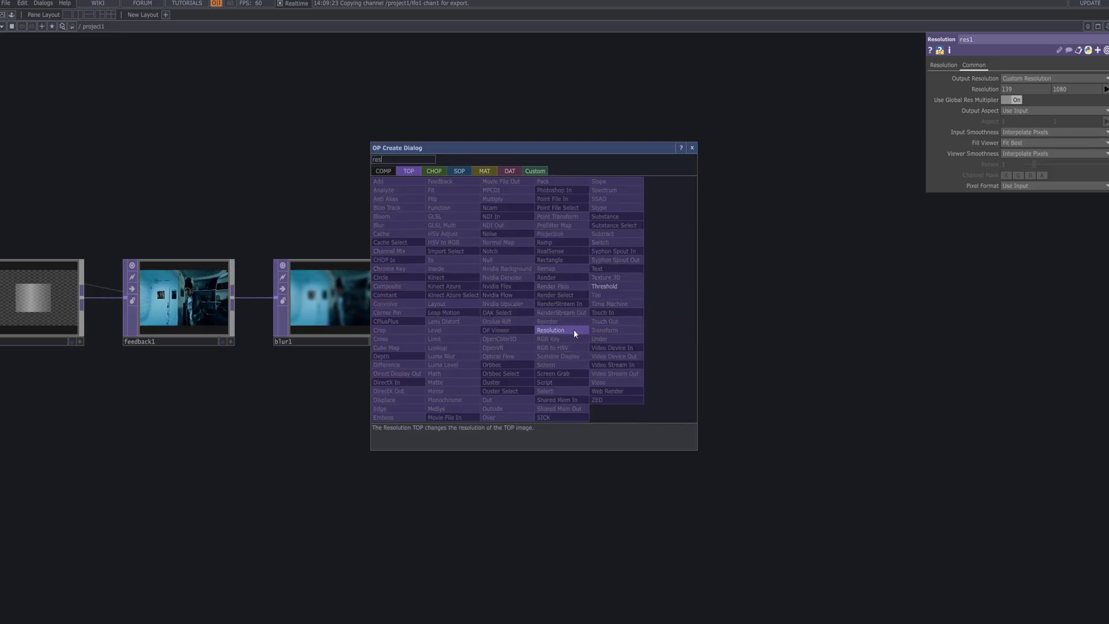
left_click(573, 330)
left_click(625, 306)
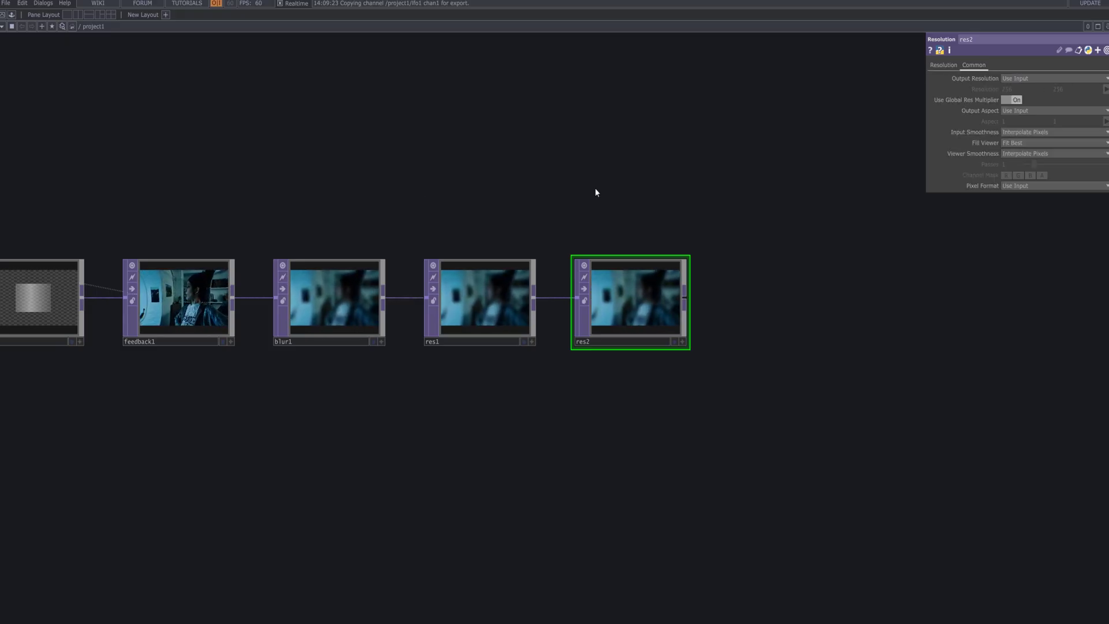
- Switch the second Resolution node's output to Custom Resolution and choose the 1920 x 1080 preset
left_click(1021, 78)
left_click(1037, 177)
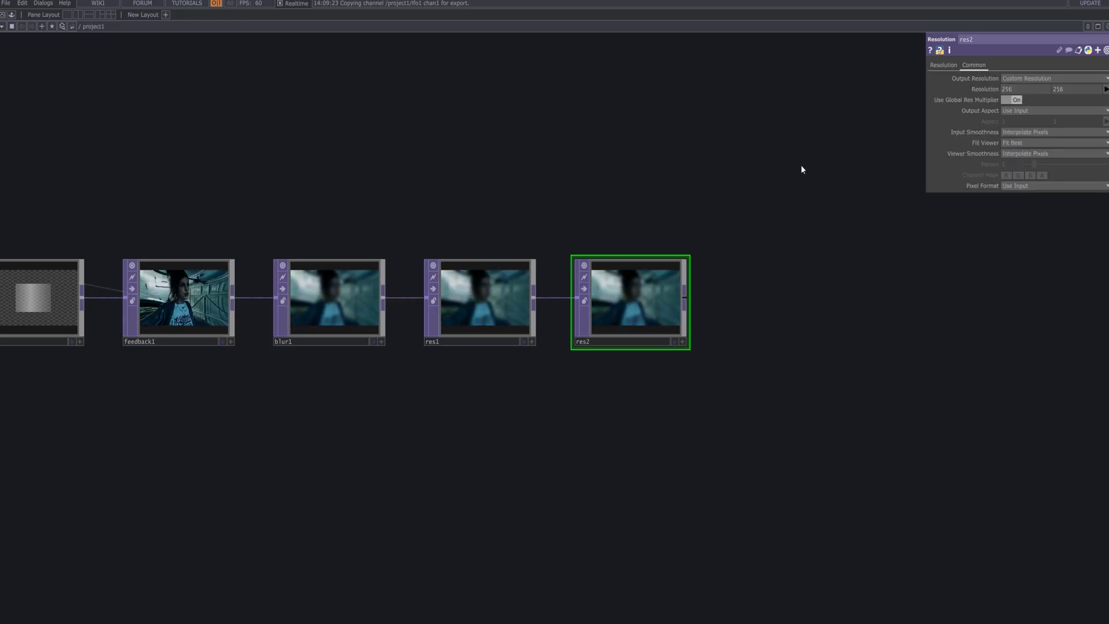
left_click(1105, 89)
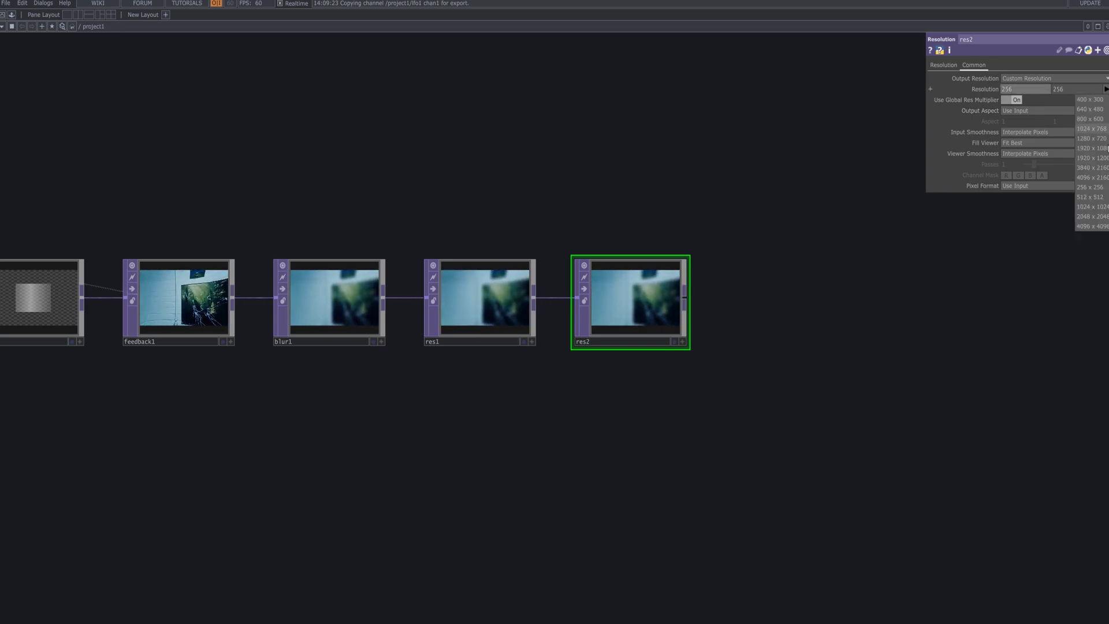
left_click(1107, 149)
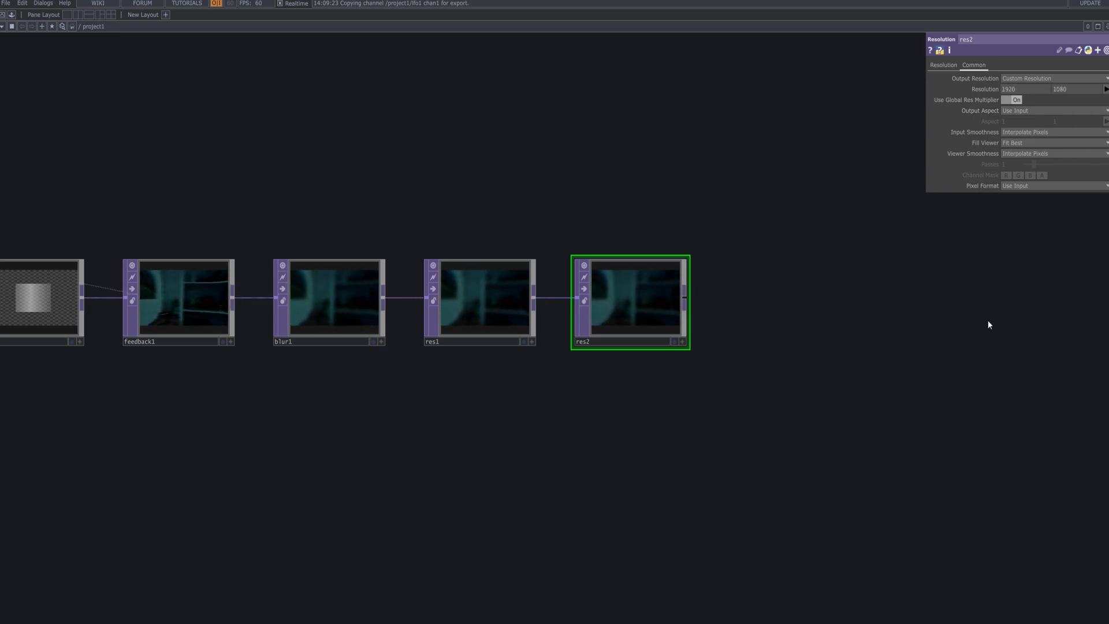
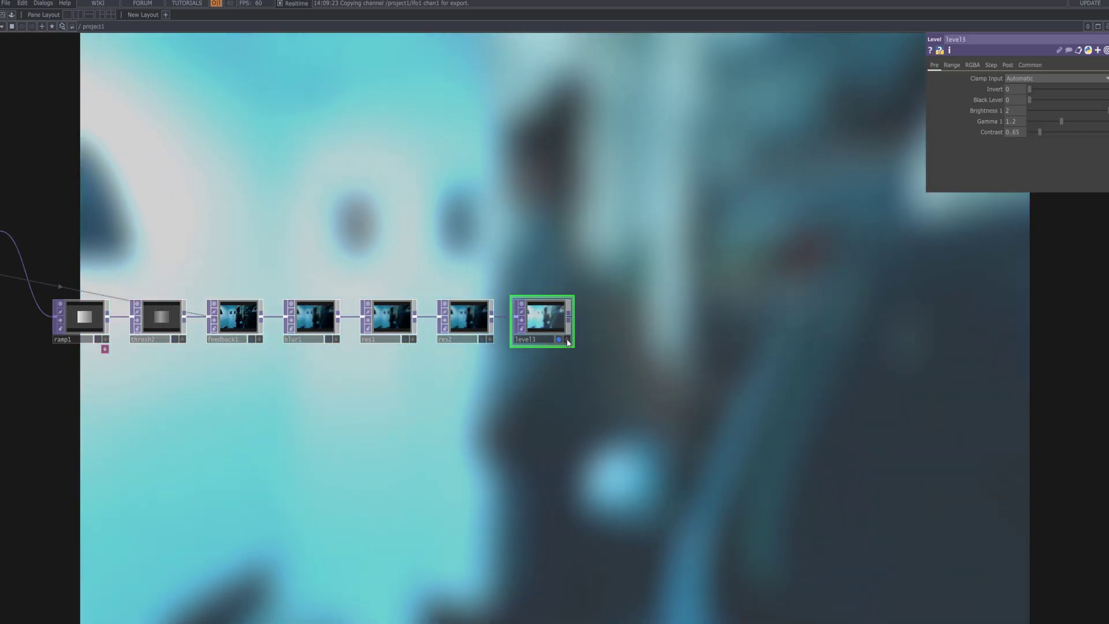
- Turn off the last Level node's background display, add a Displace TOP to its right, and wire the Level into the Displace's second input
left_click(559, 339)
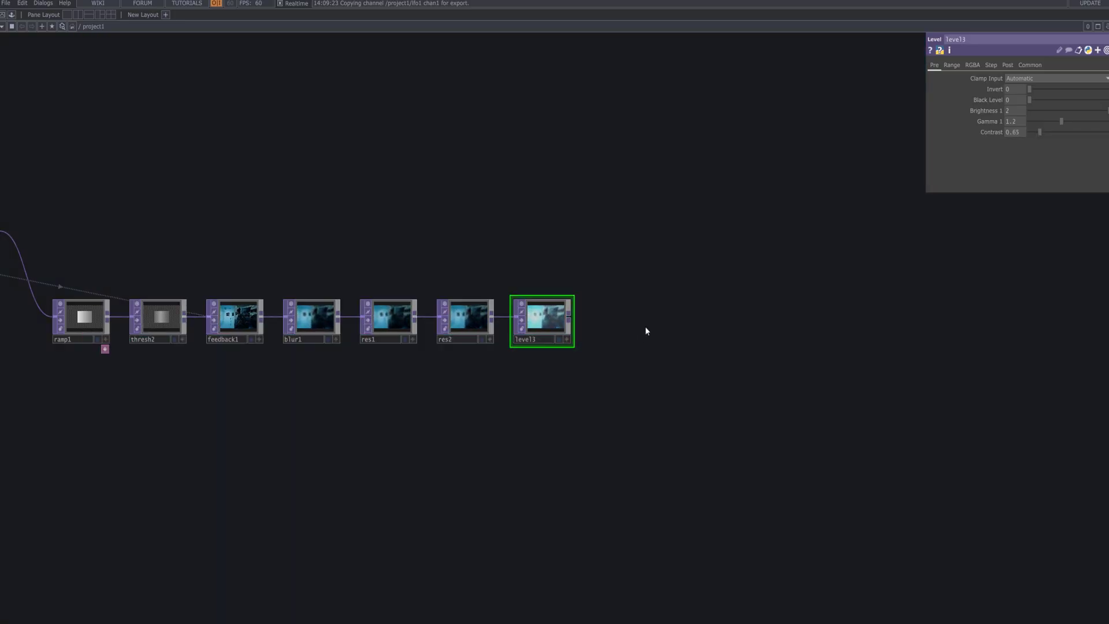
key("Tab")
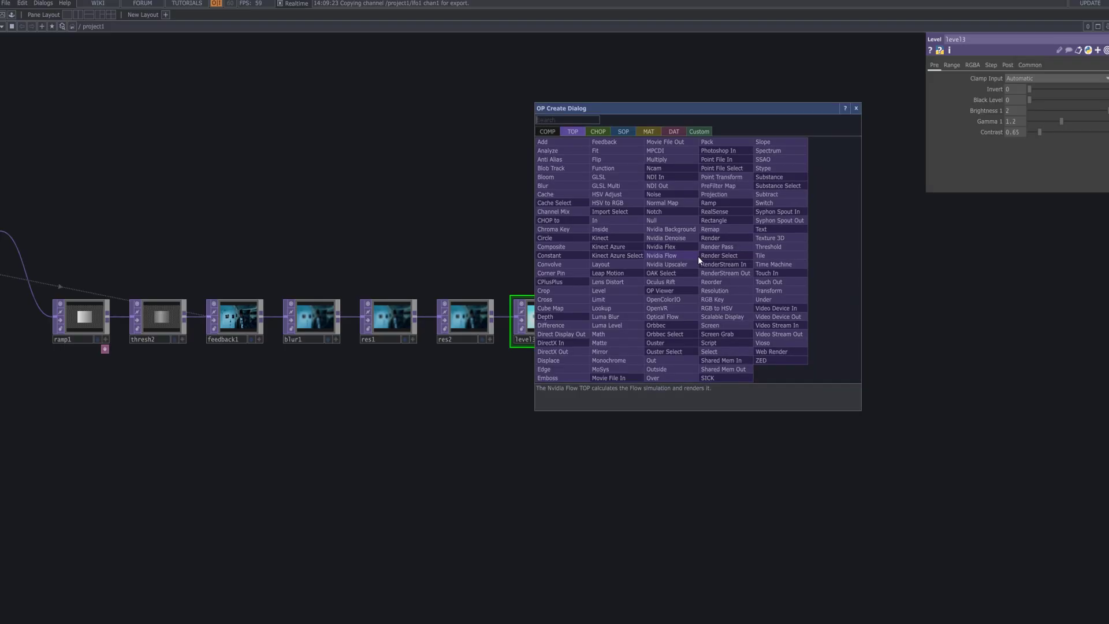
type("dis")
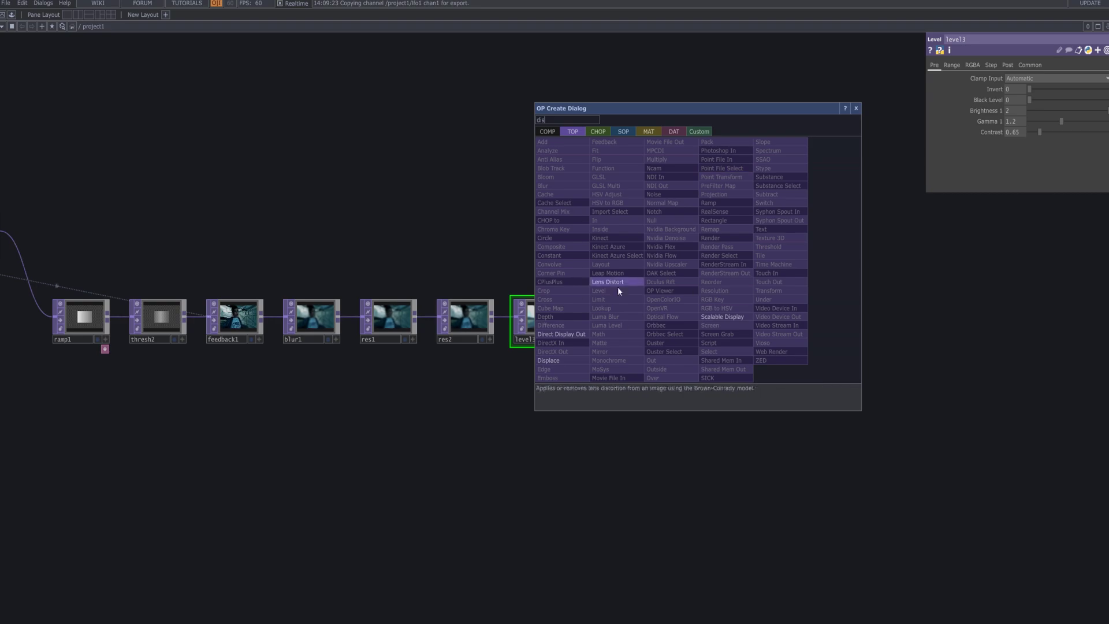
left_click(577, 359)
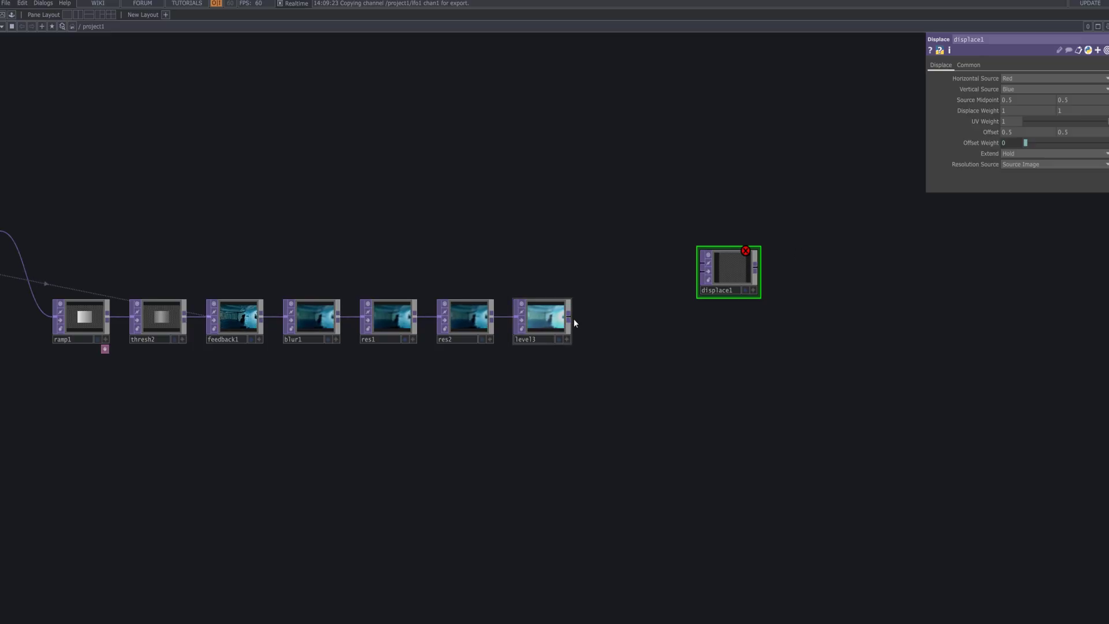
mouse_move(570, 318)
left_mouse_down()
mouse_move(709, 292)
mouse_move(703, 276)
left_mouse_up()
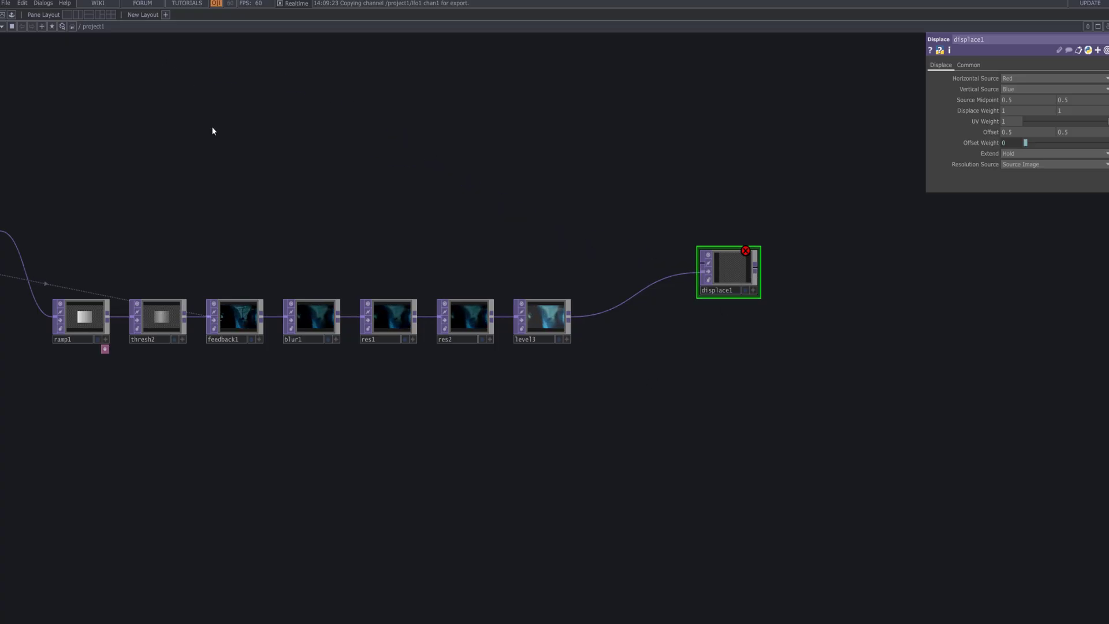
- Branch a Null TOP off the Lens Distort's output, placing it above the second Level node
left_click_drag(213, 131, 413, 213)
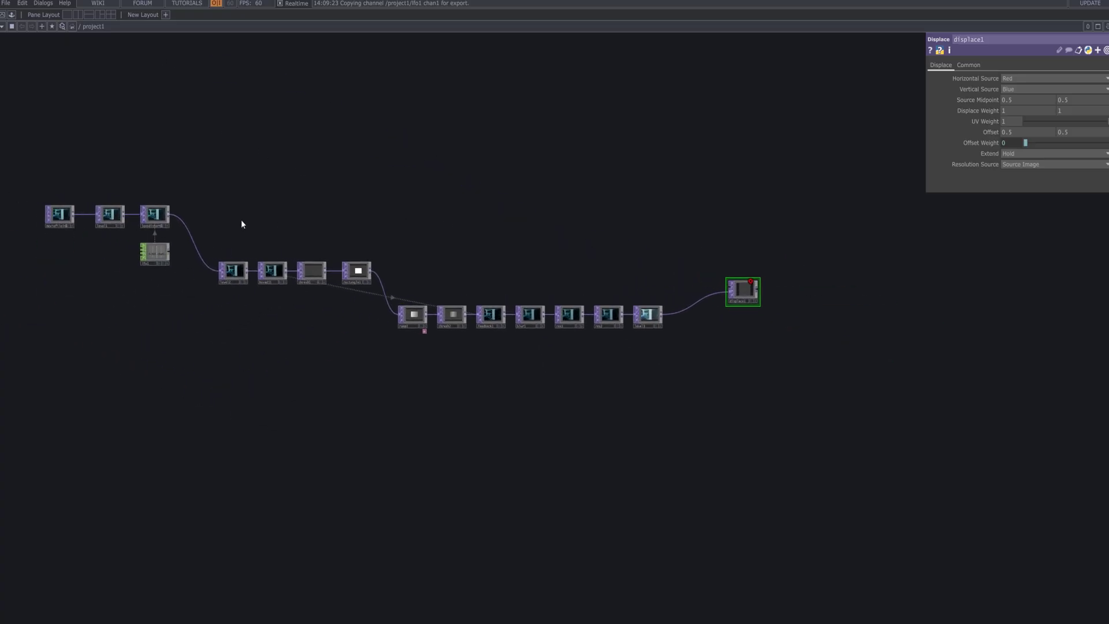
left_click_drag(317, 217, 327, 217)
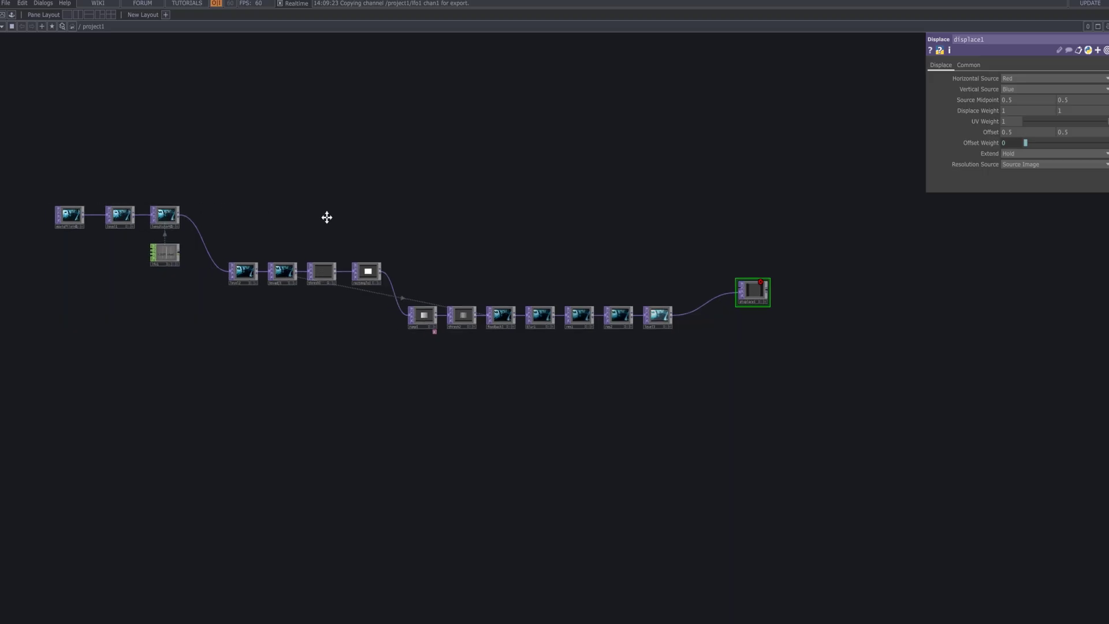
scroll(358, 219, "up", 1)
key("Tab")
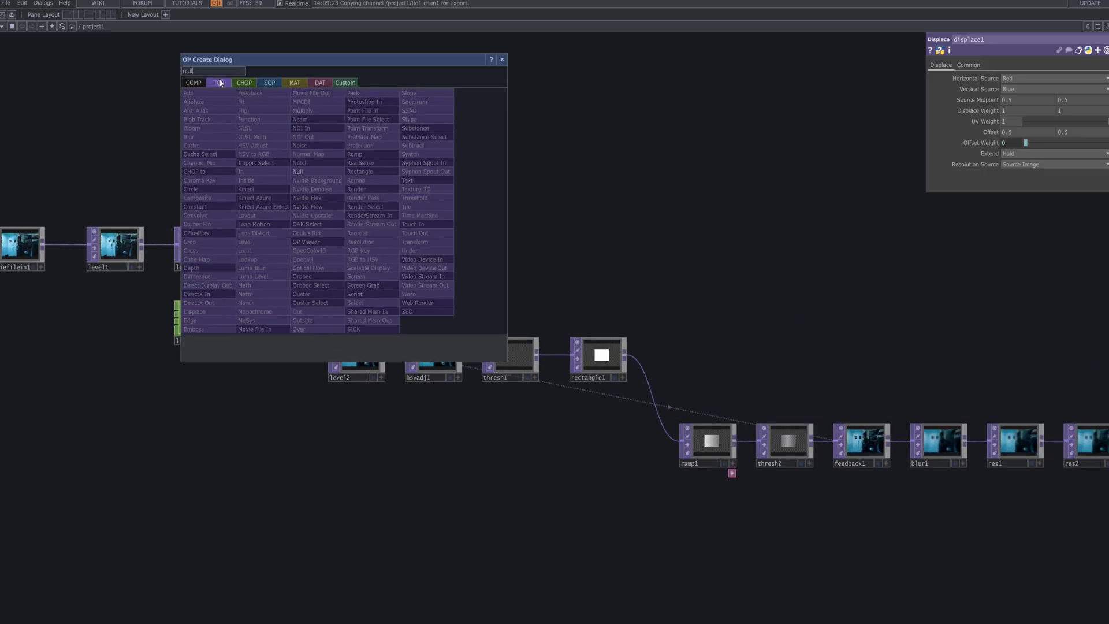
left_click(305, 176)
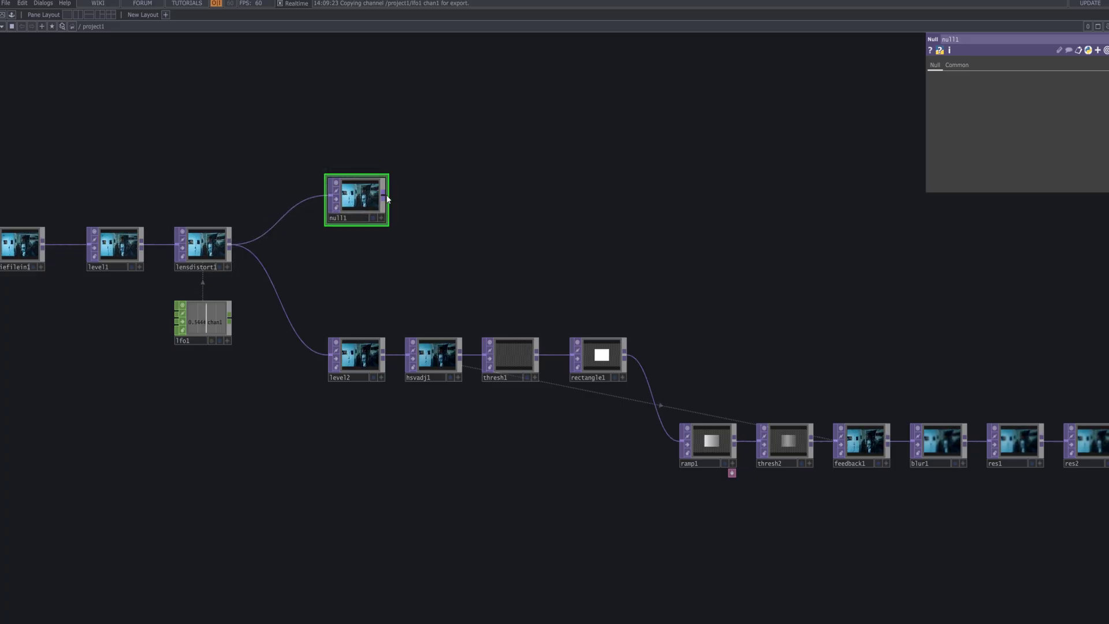
- Add a Blur TOP to the right of the Null, fed from the Null's output
right_click(386, 197)
type("b")
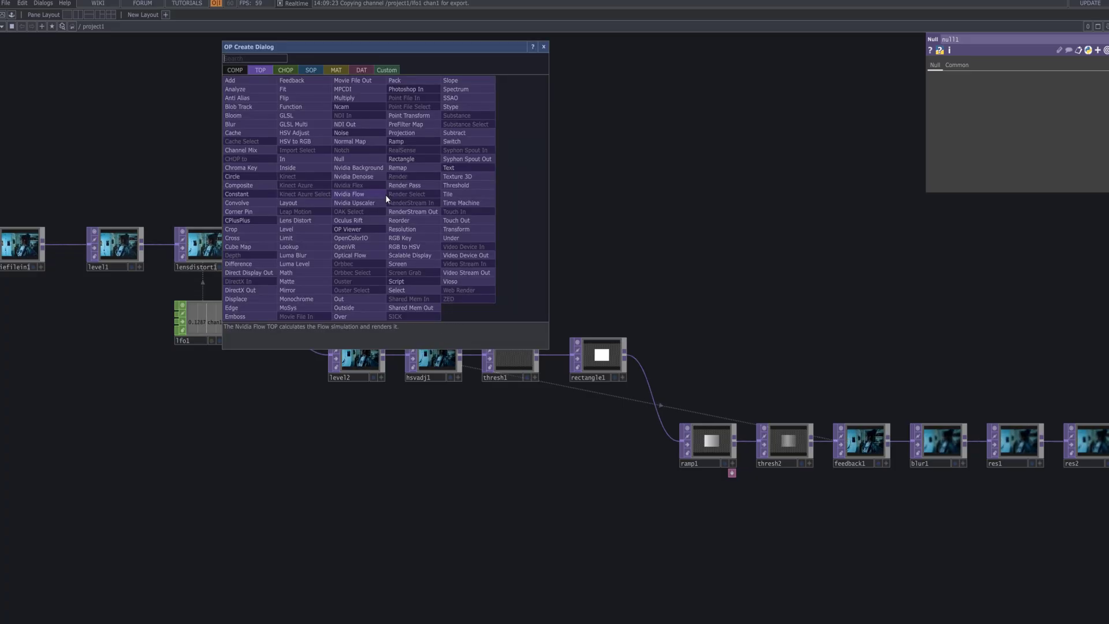
type("lur")
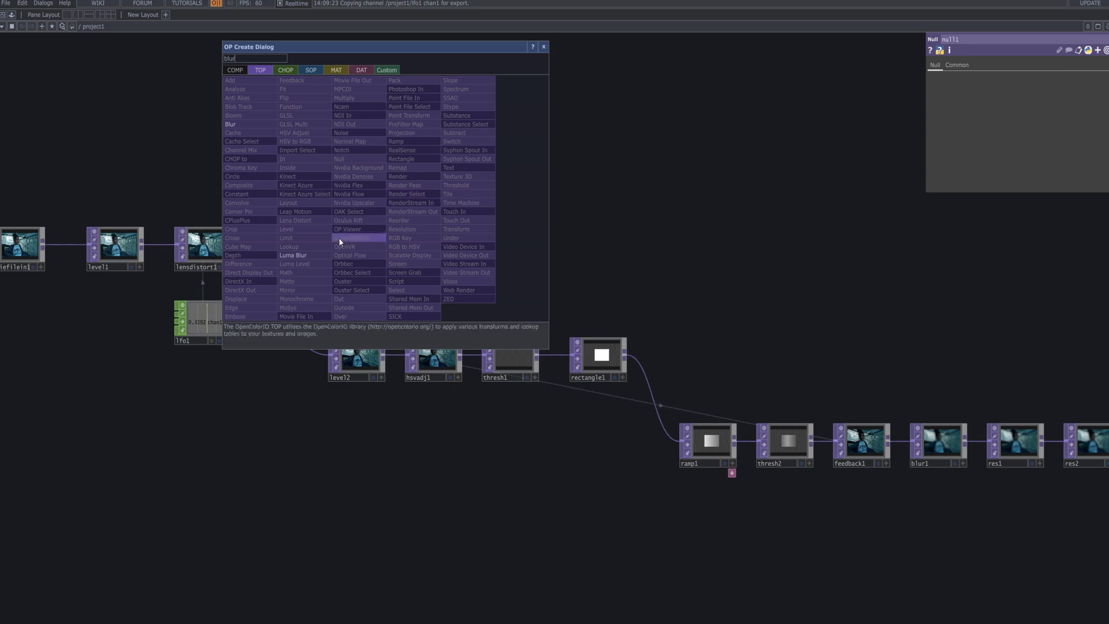
left_click(245, 127)
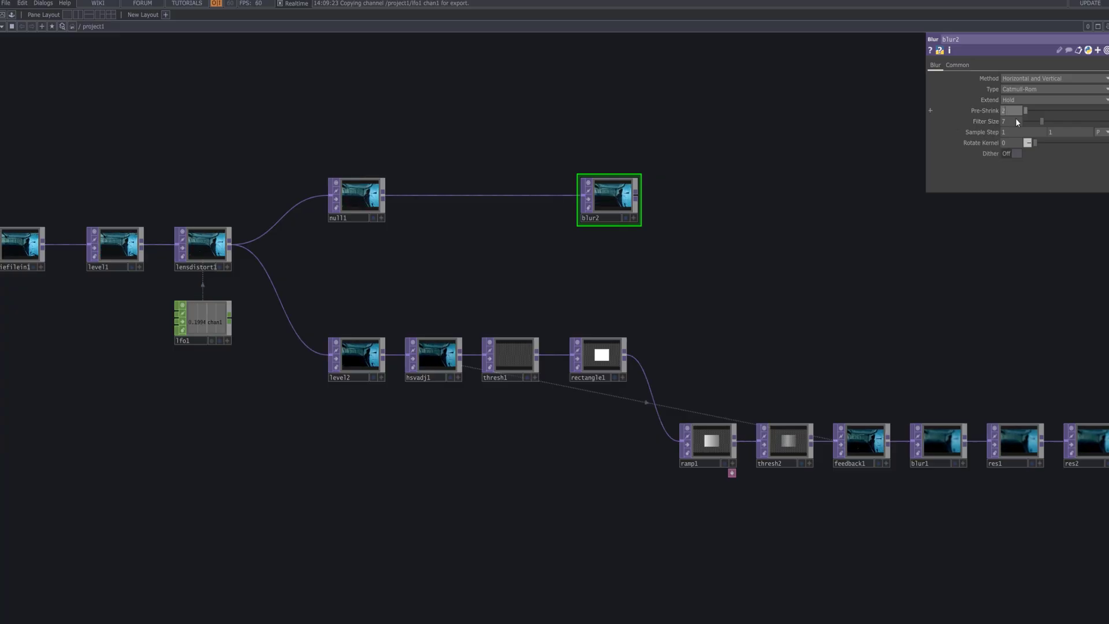
- Set the new Blur's Pre-Shrink to 2 and its Filter Size to 50
type("50")
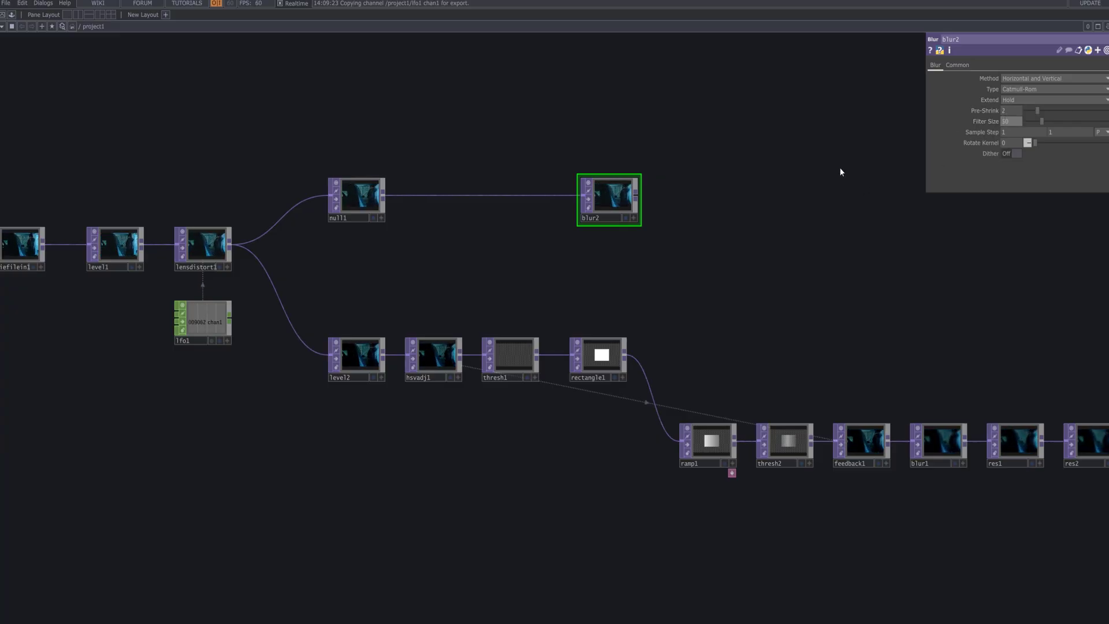
key("Return")
scroll(621, 194, "up", 5)
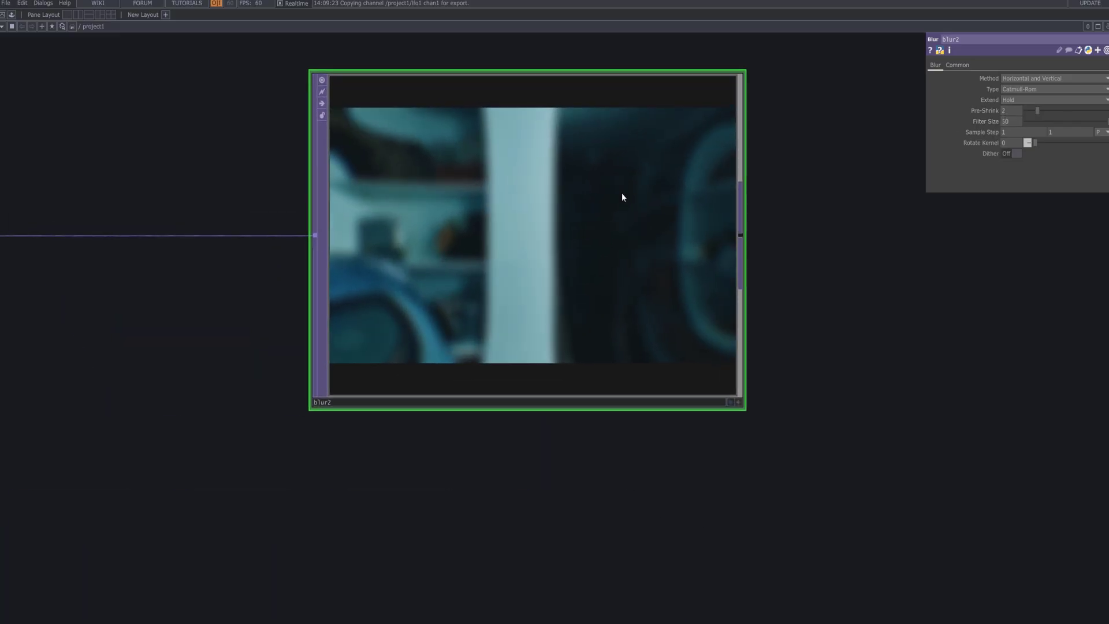
scroll(622, 195, "down", 4)
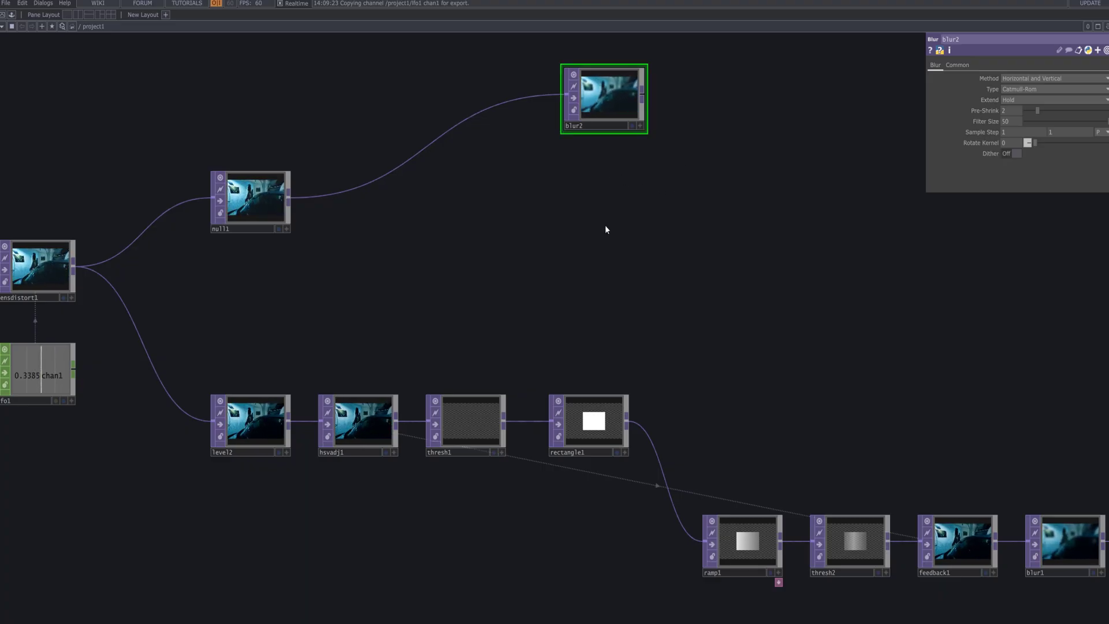
- Connect the upper Blur's output to the Displace's first input and show the Displace result in the network background
scroll(767, 159, "down", 3)
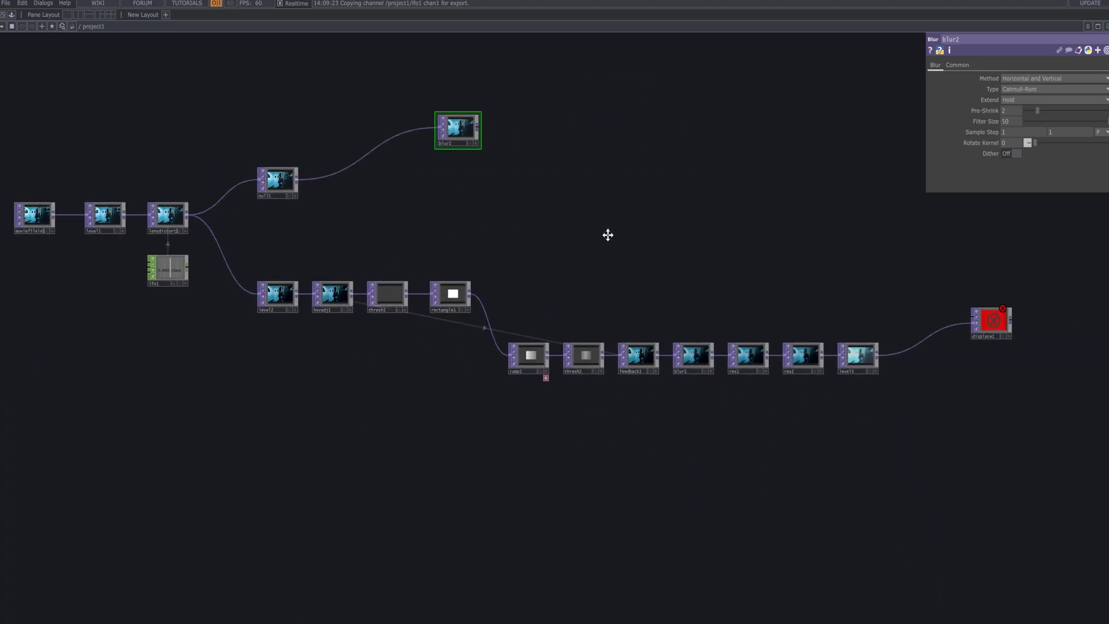
left_click_drag(608, 234, 564, 231)
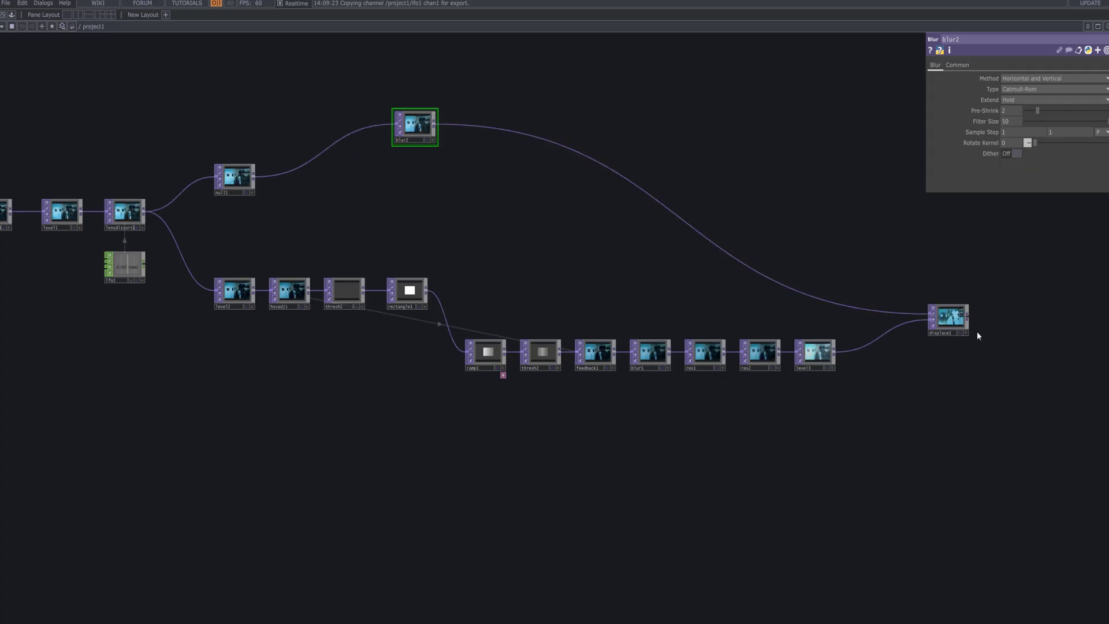
left_click(960, 333)
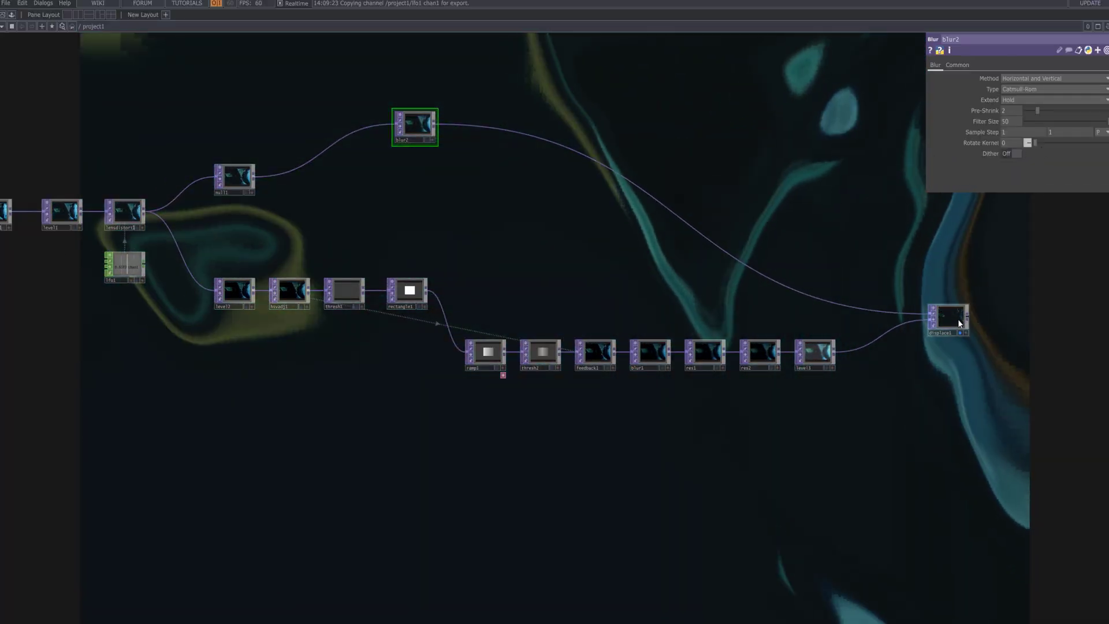
- Set both Source Midpoint values of the Displace node to 0
left_click(932, 310)
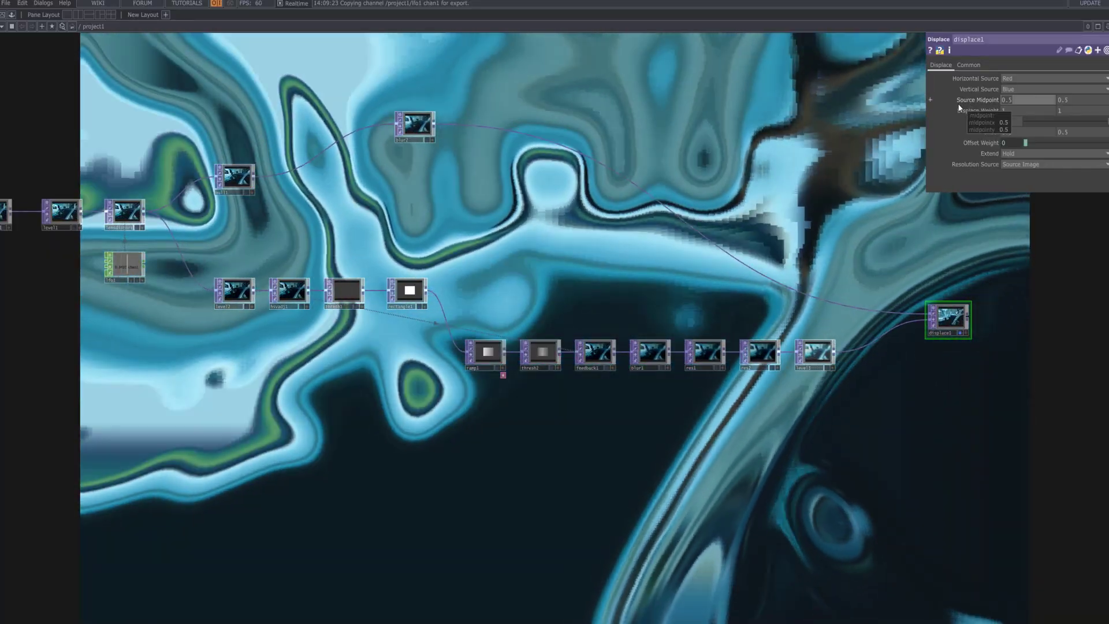
type("0")
key("Return")
left_click_drag(1092, 99, 896, 124)
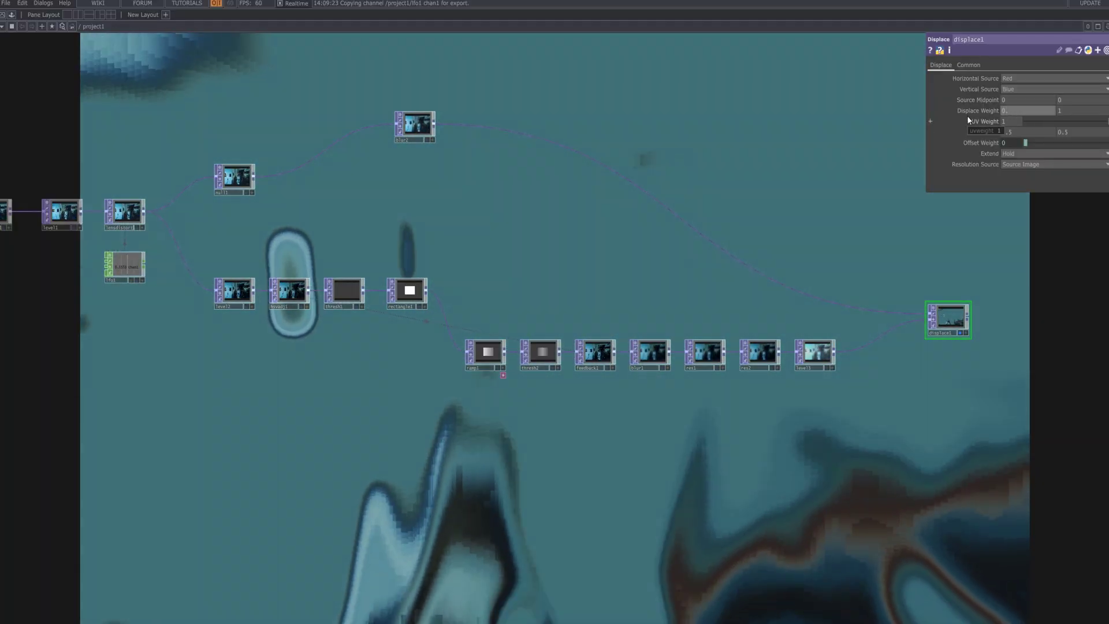
- Set both Displace Weight values of the Displace node to 0.0001
key("Return")
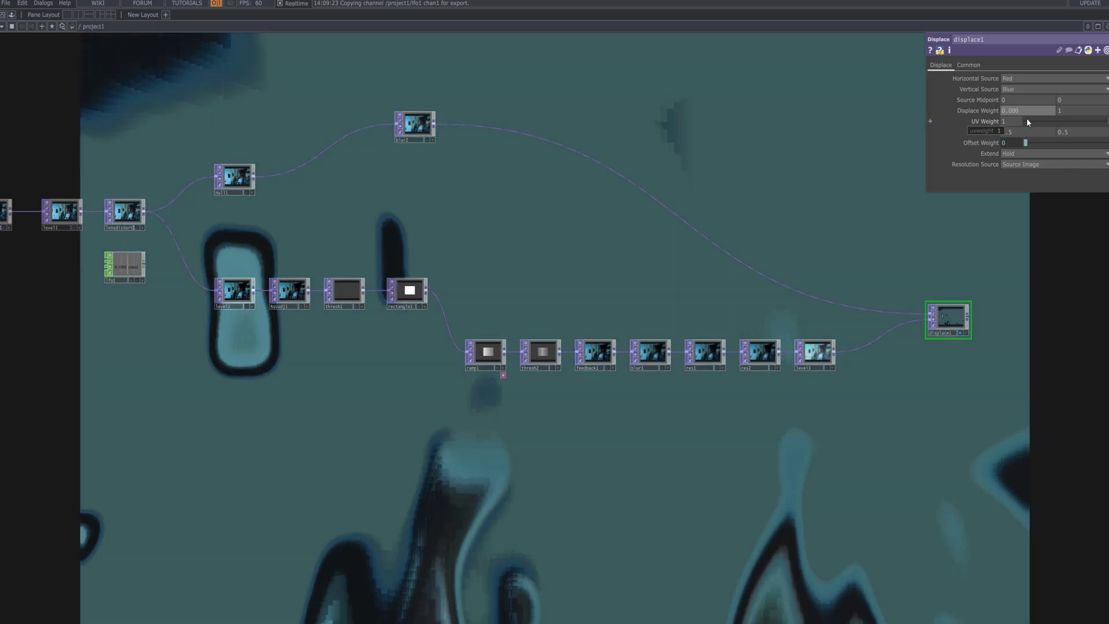
type("1")
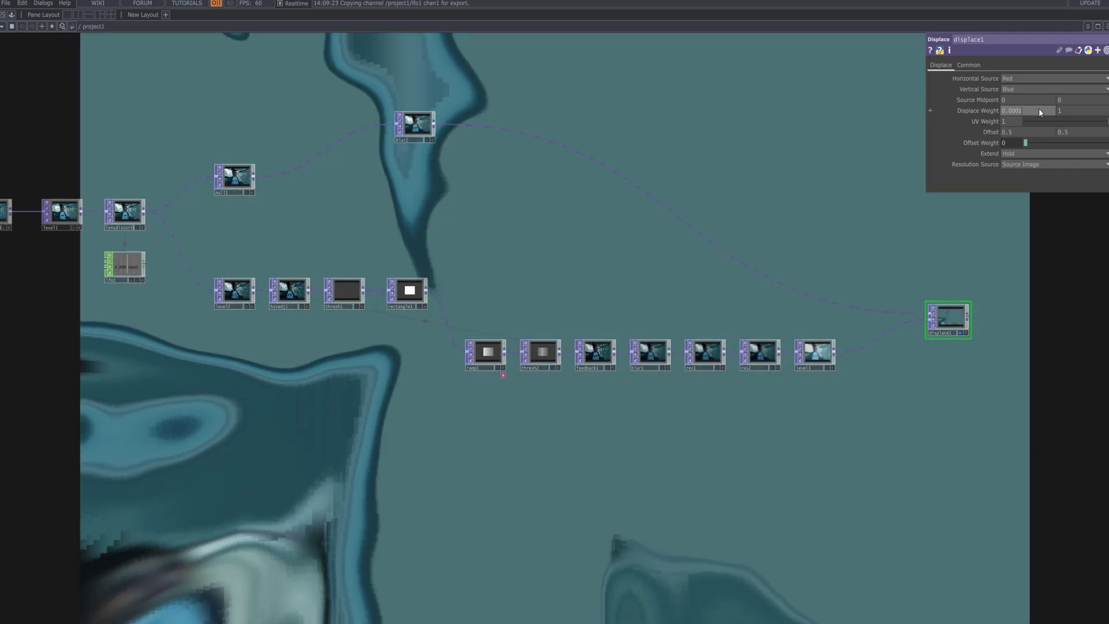
left_click_drag(1038, 110, 935, 124)
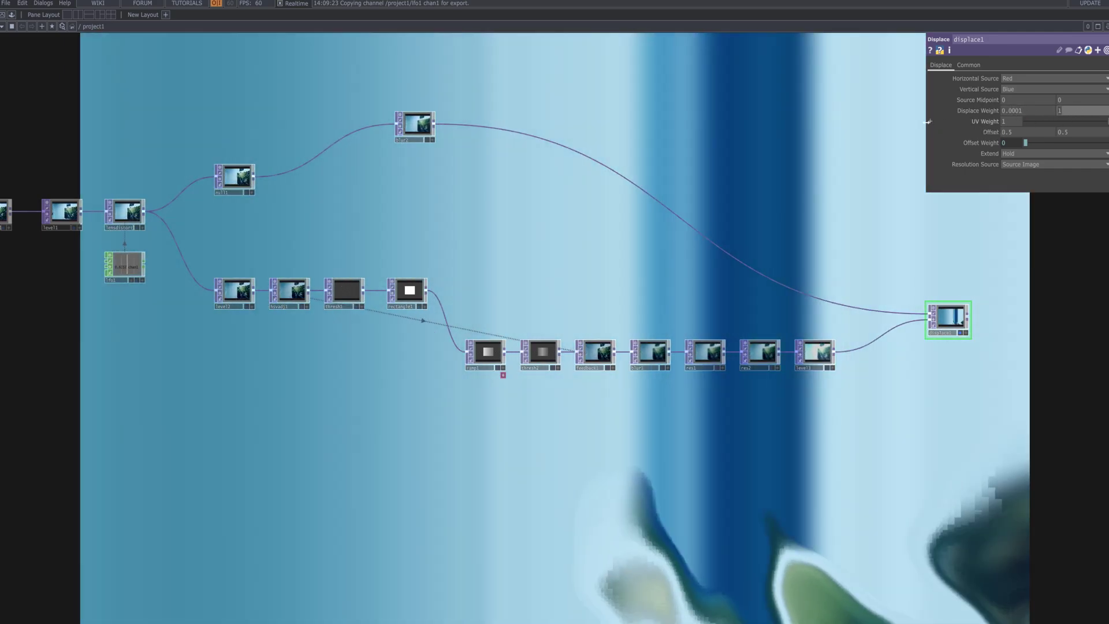
type("0.0001")
key("Return")
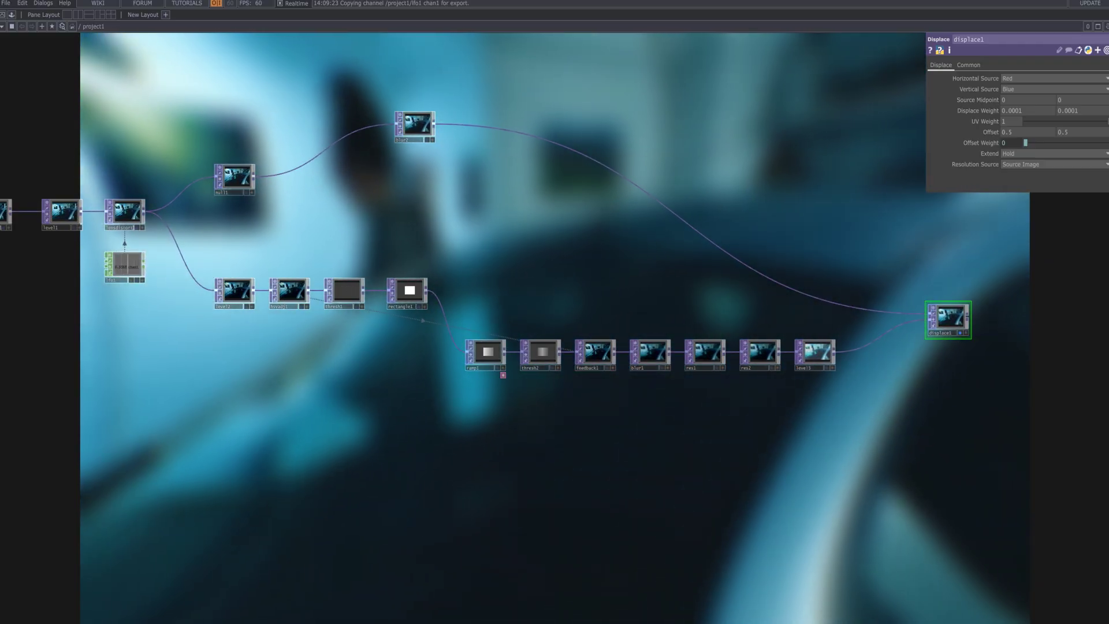
- Switch the Displace node's output to Custom Resolution and choose the 1920 x 1080 preset
left_click_drag(710, 439, 422, 403)
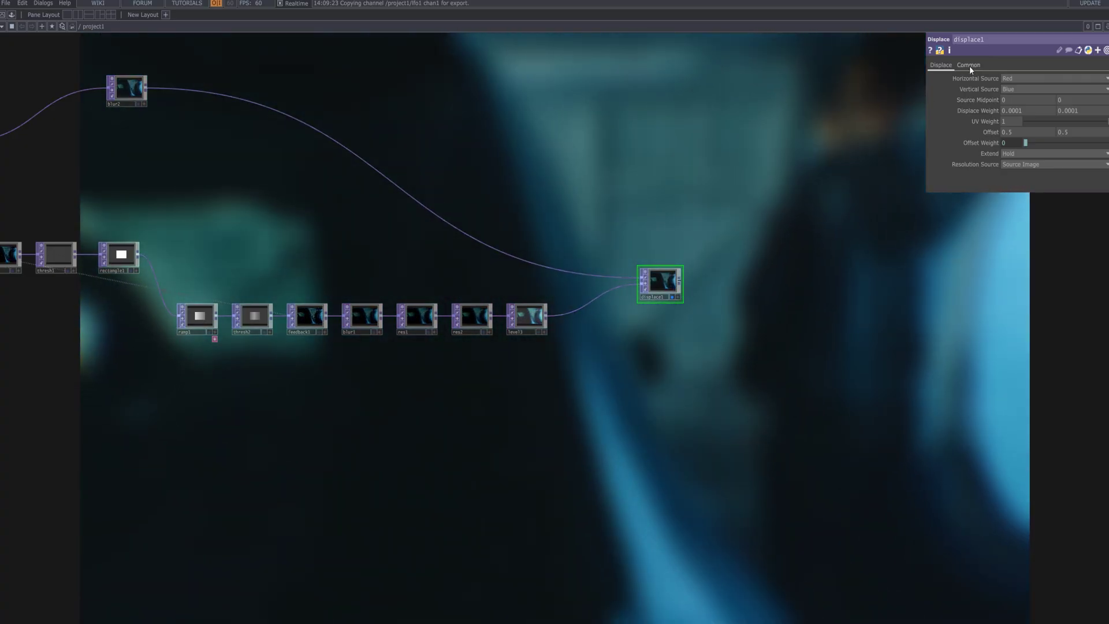
left_click(969, 65)
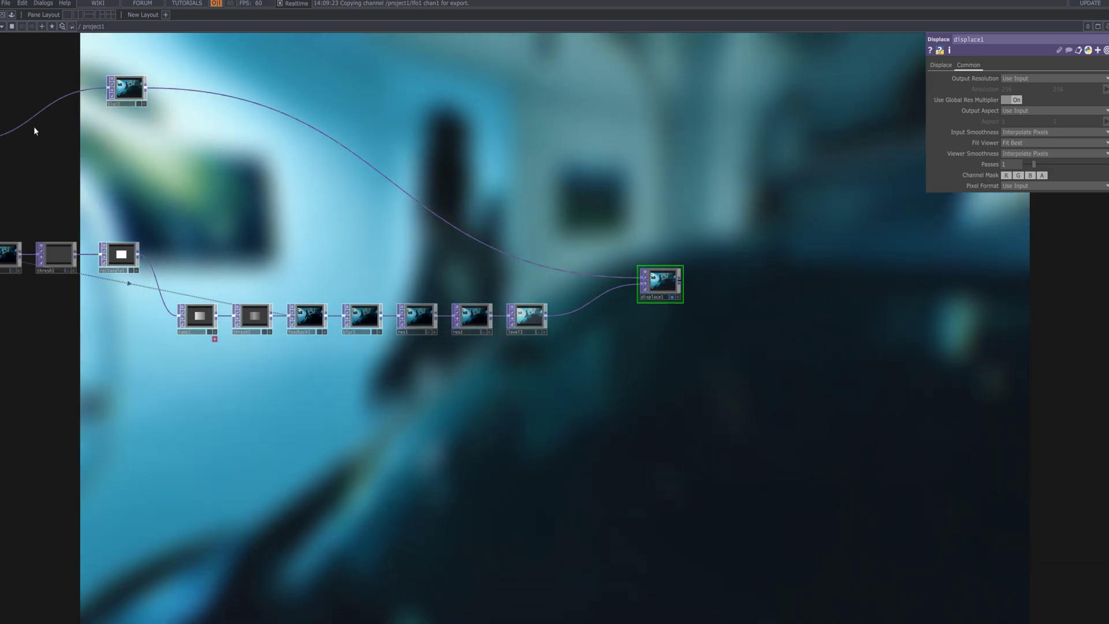
left_click(1062, 79)
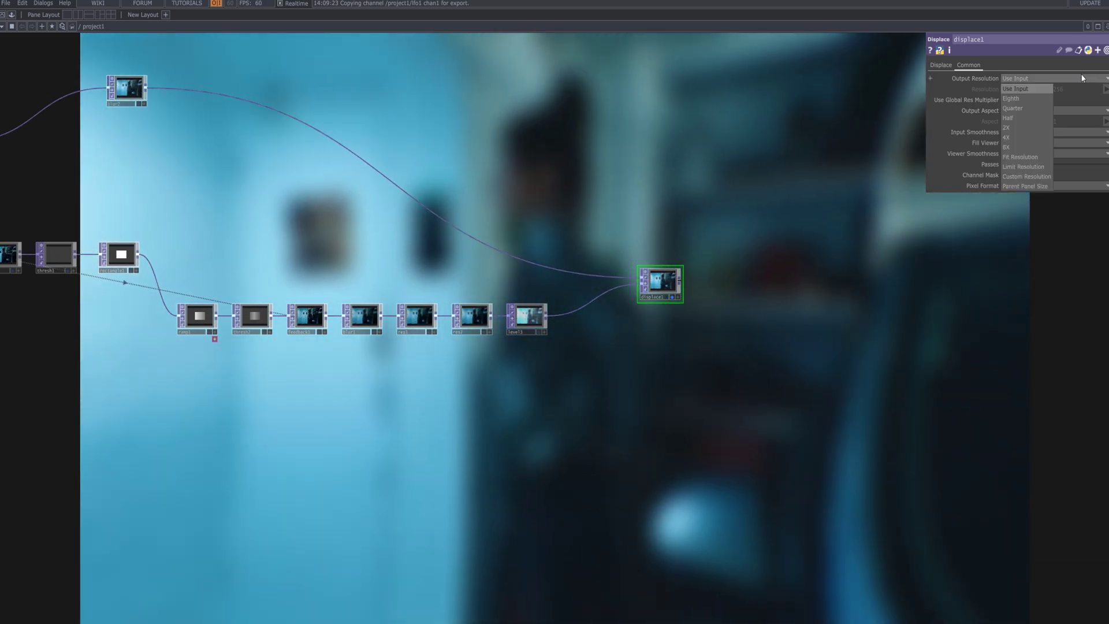
left_click(1039, 176)
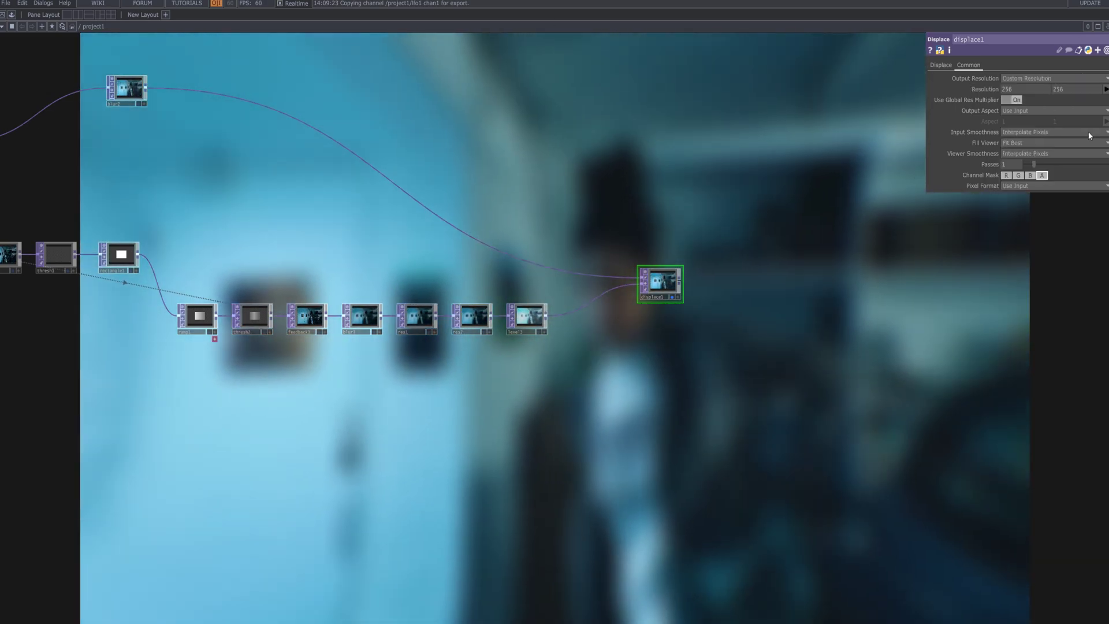
left_click(1104, 89)
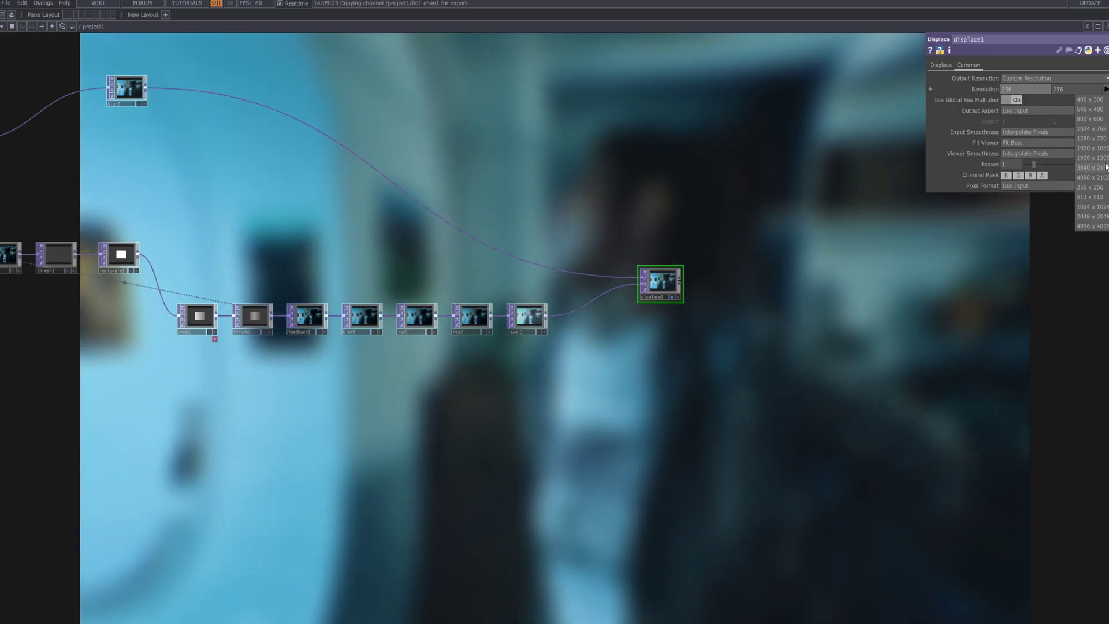
- Set the Displace node's Input Smoothness and Viewer Smoothness to Nearest Pixel
scroll(663, 272, "up", 12)
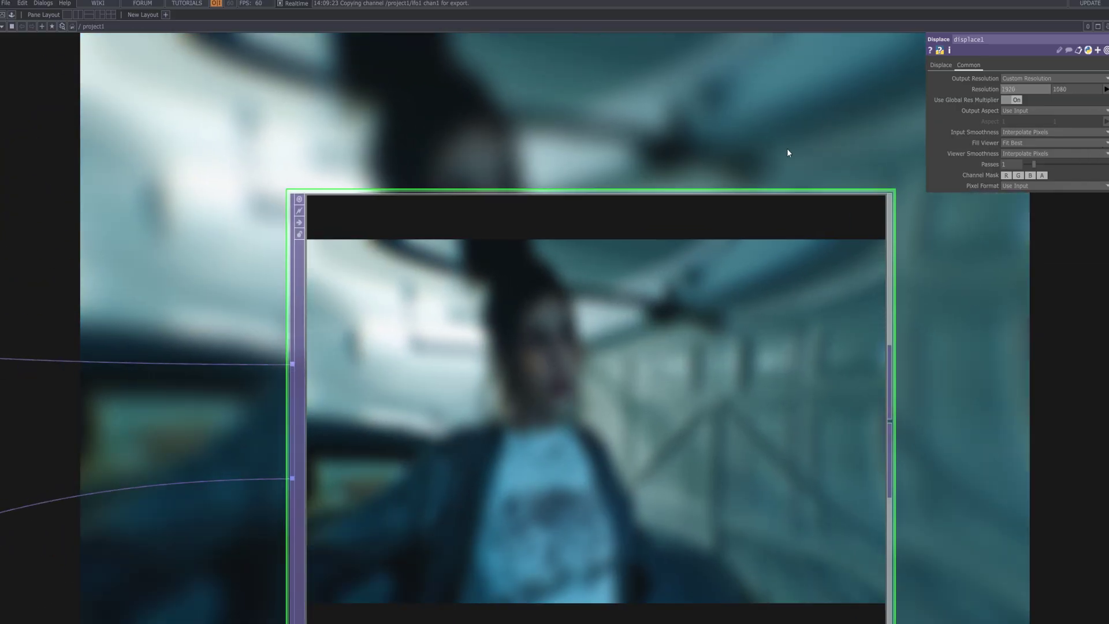
left_click_drag(806, 138, 802, 54)
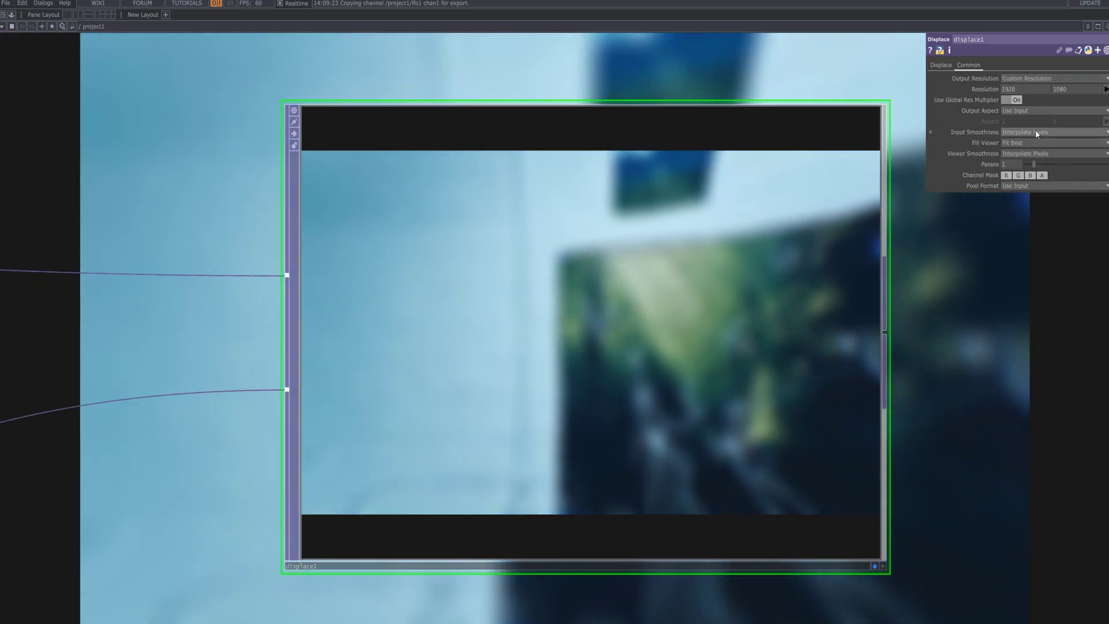
left_click(1035, 133)
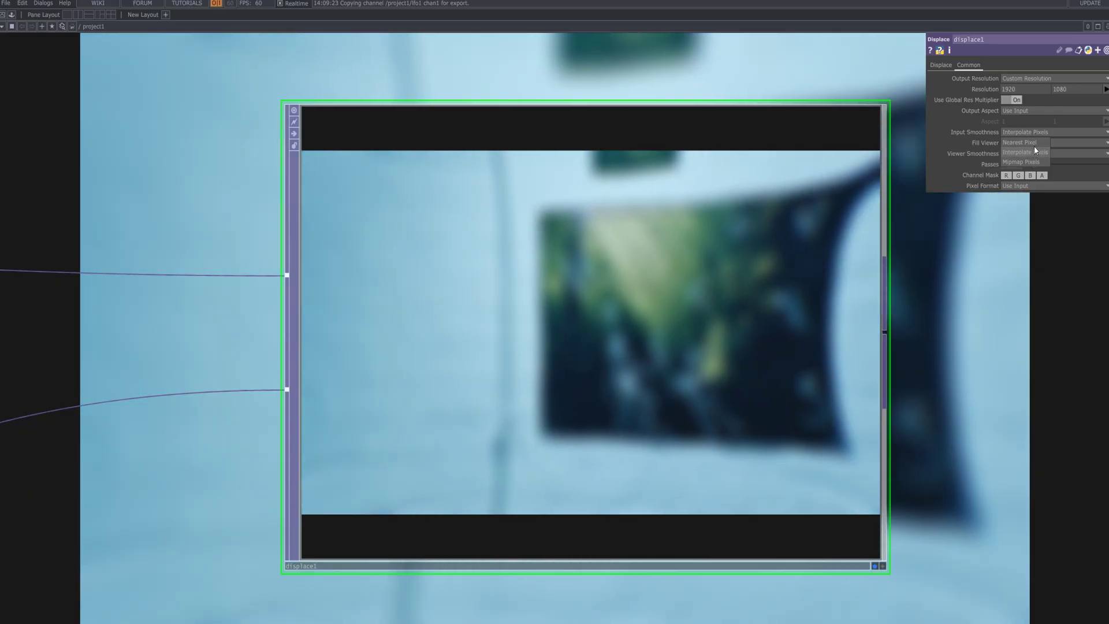
left_click(1034, 143)
left_click(1038, 153)
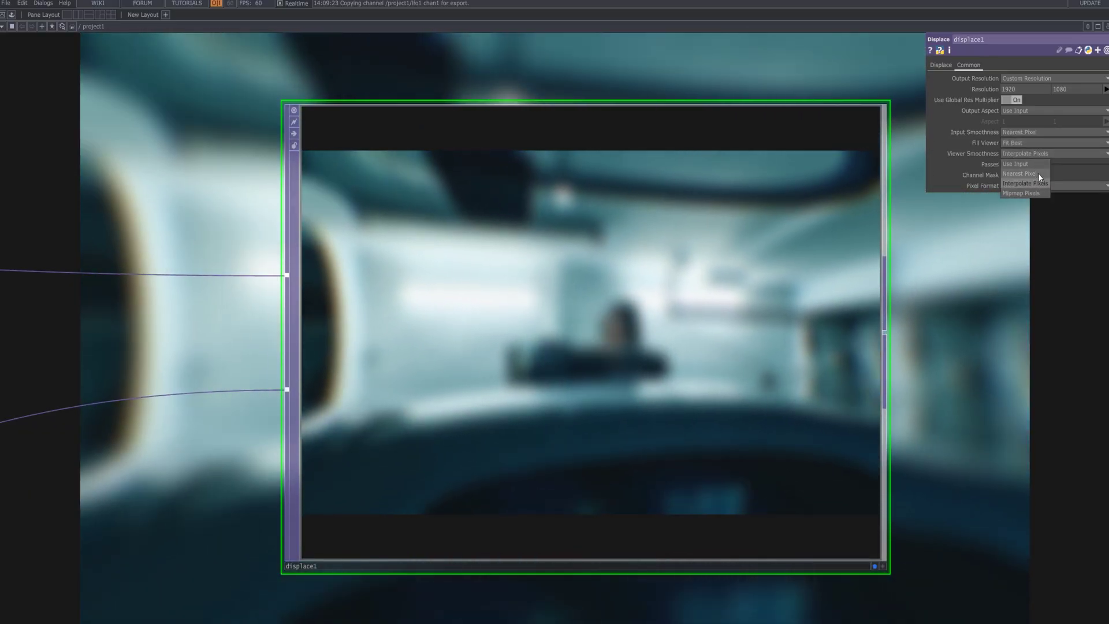
left_click(1038, 173)
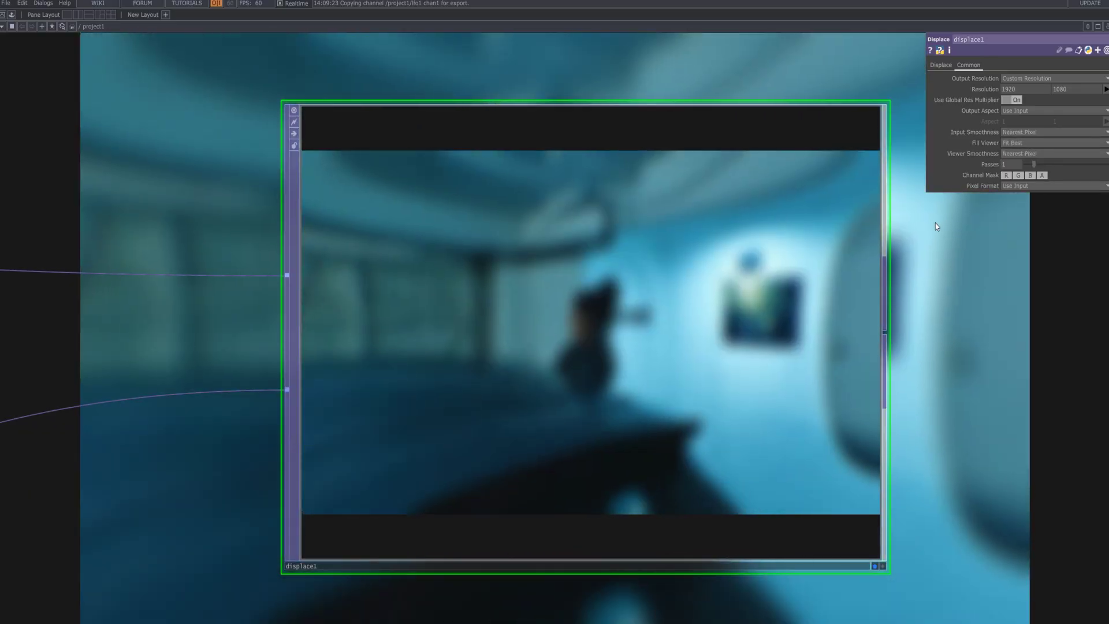
scroll(867, 223, "down", 5)
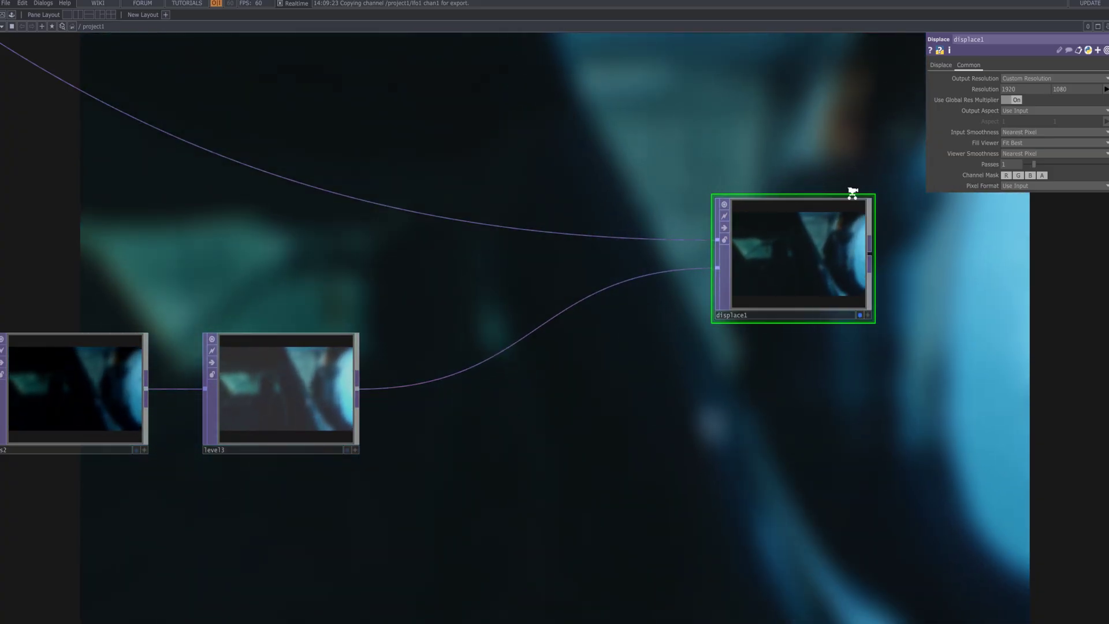
middle_click_drag(853, 193, 693, 159)
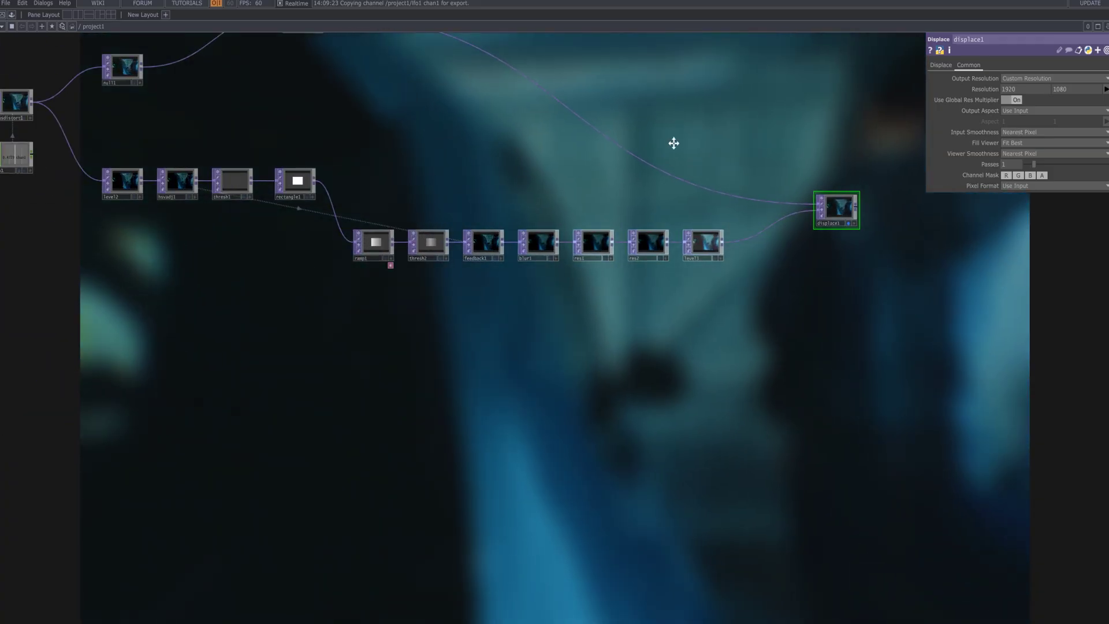
- Set the filter type of the Blur node on the upper branch to Gaussian
left_click_drag(673, 143, 741, 254)
left_click(380, 126)
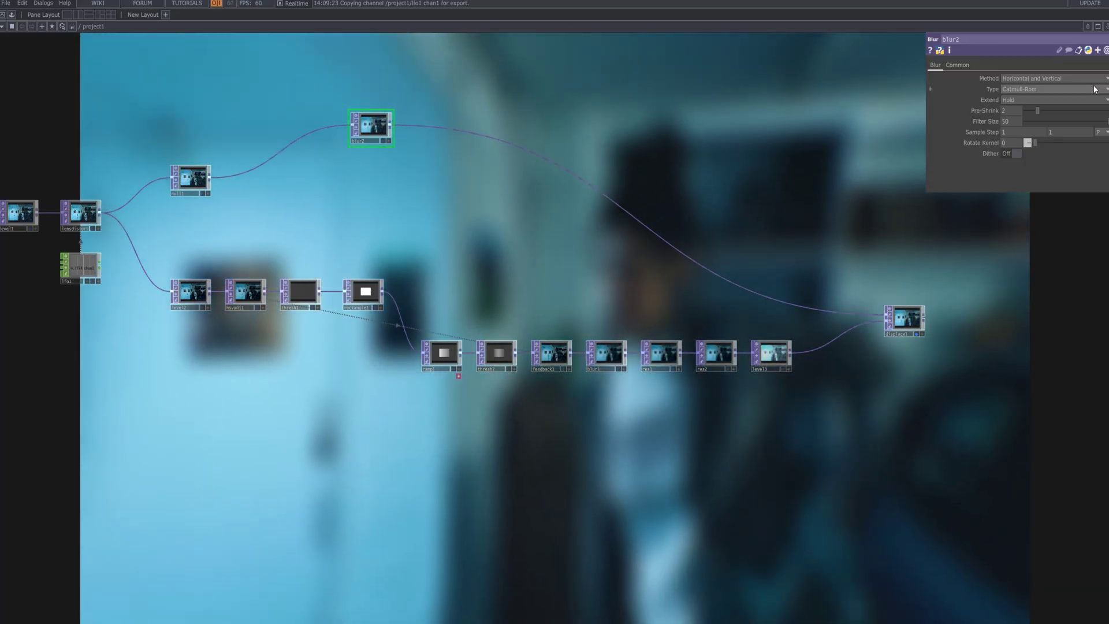
left_click(1095, 89)
left_click(1027, 110)
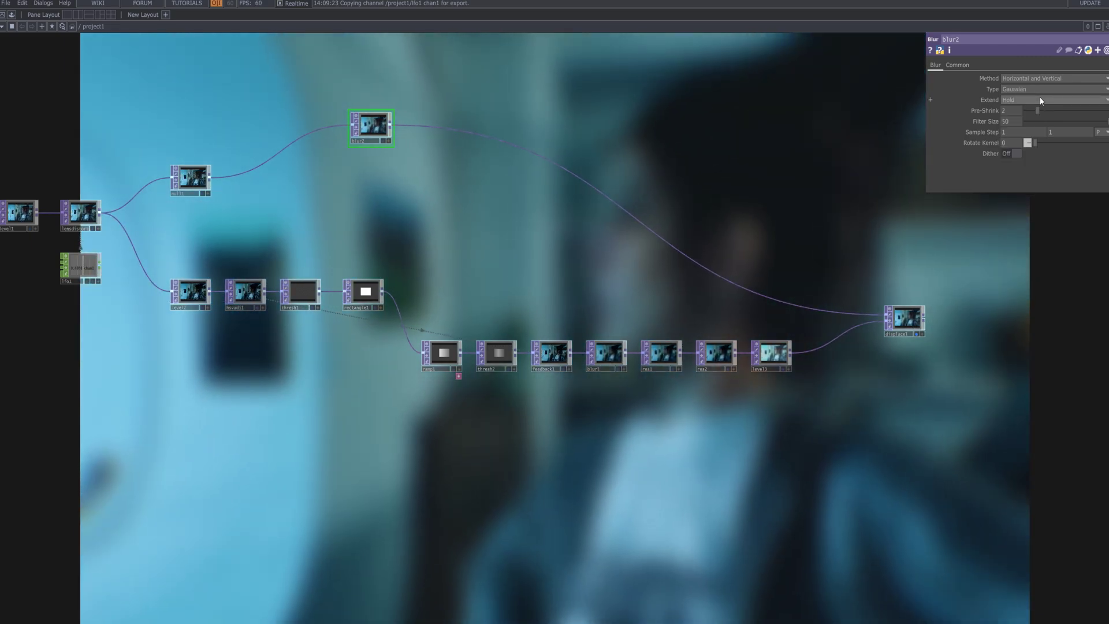
- Switch the upper Blur node's output to Custom Resolution and choose the 1920 x 1080 preset
scroll(937, 297, "up", 10)
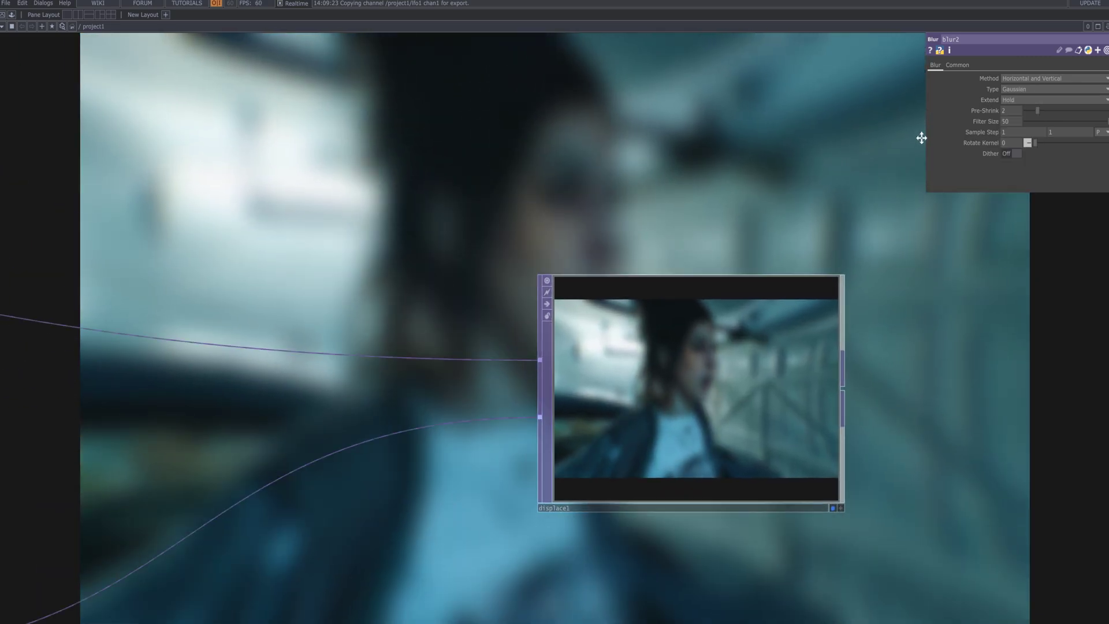
scroll(815, 266, "down", 10)
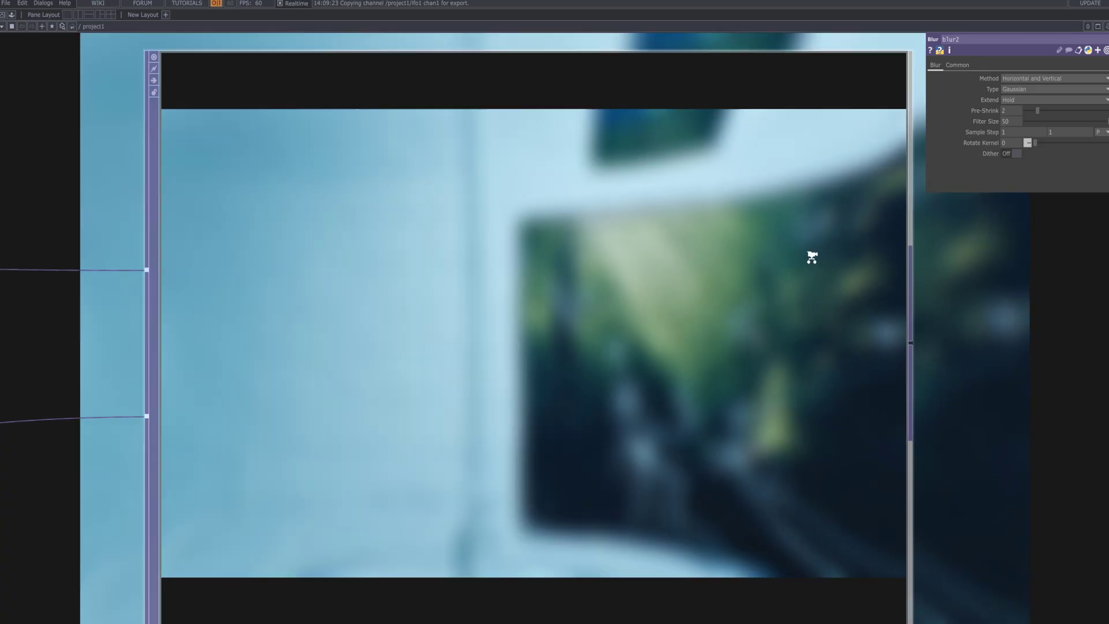
scroll(488, 202, "up", 10)
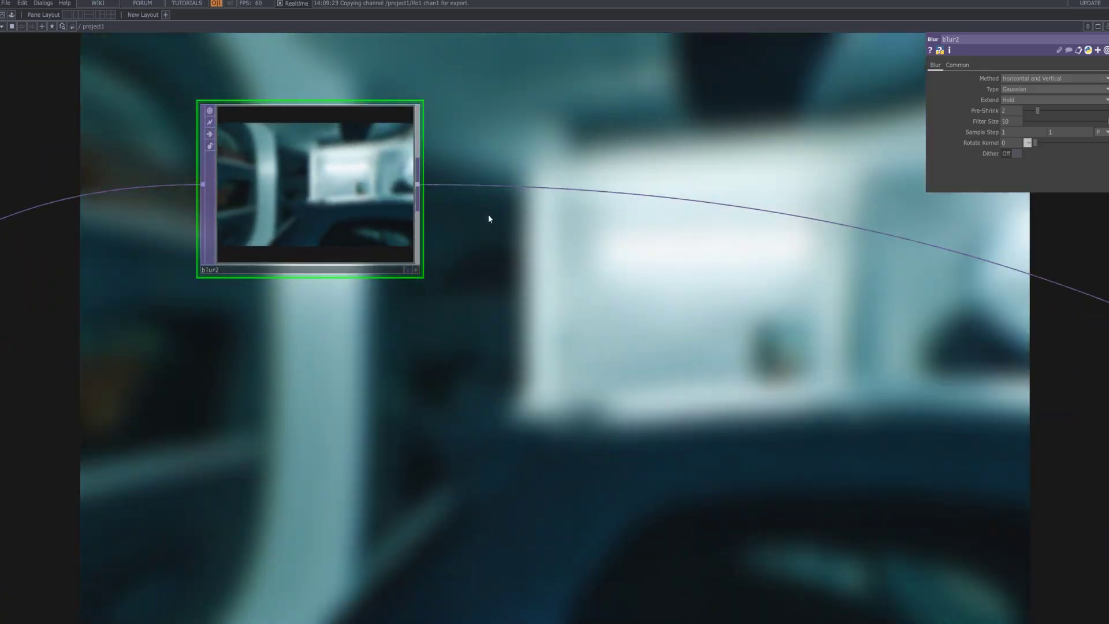
scroll(563, 184, "down", 10)
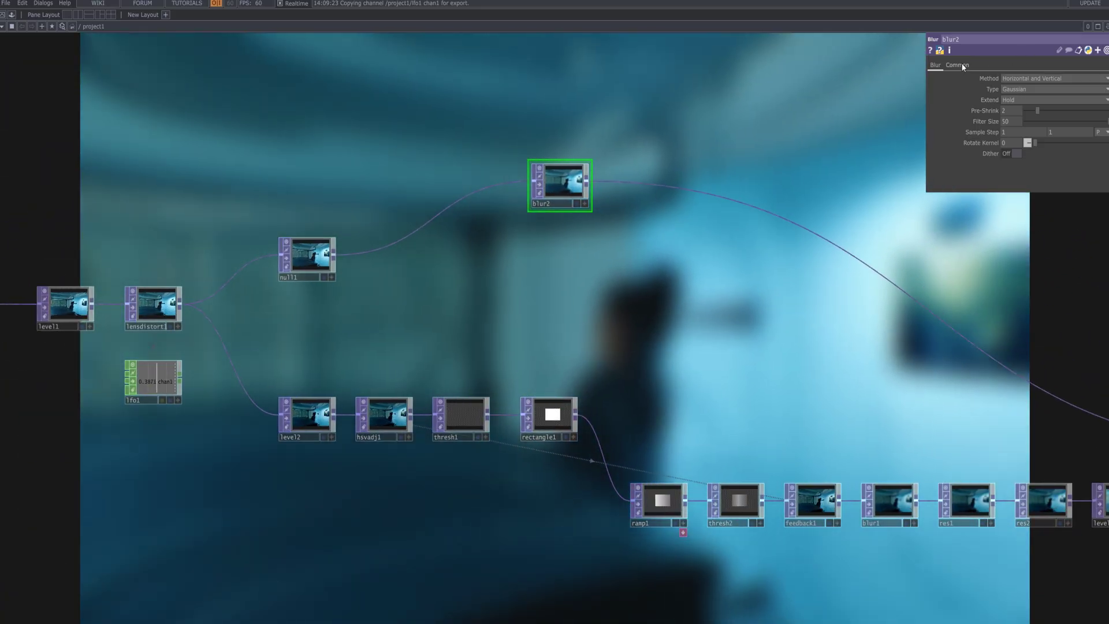
left_click(957, 65)
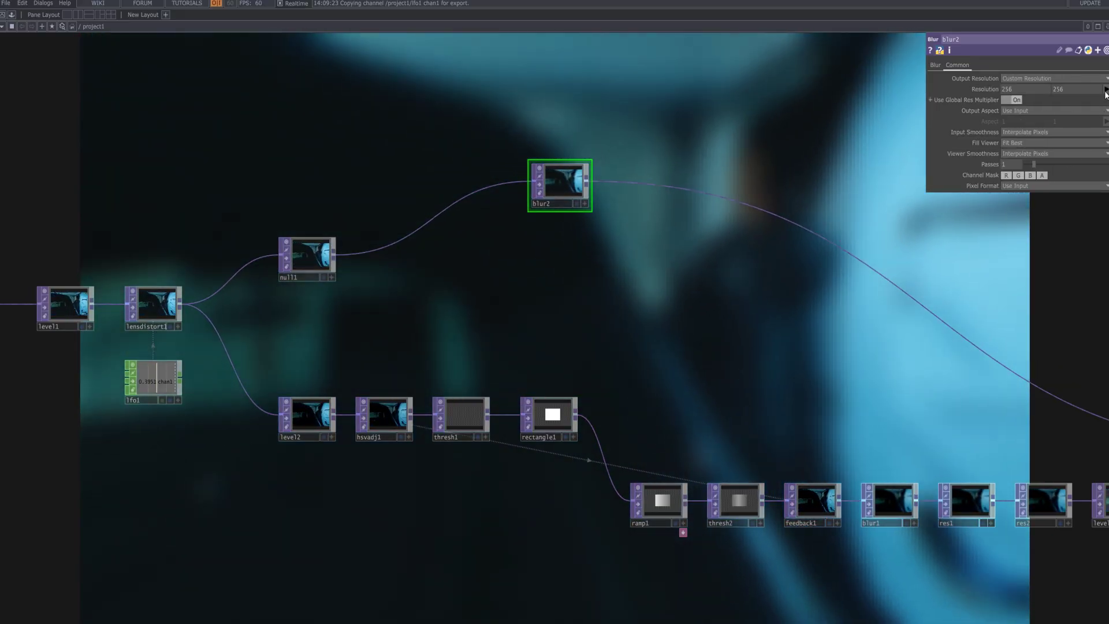
left_click(1106, 91)
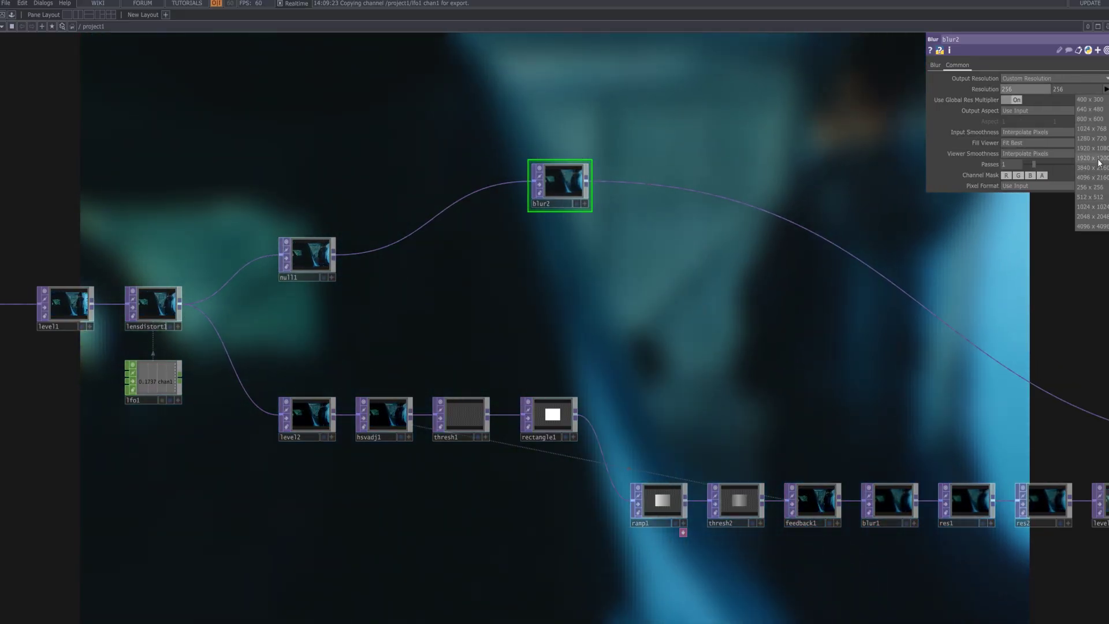
left_click(1100, 153)
- Set the second Displace Weight value of the Displace node to 0.1
left_click_drag(690, 143, 90, 34)
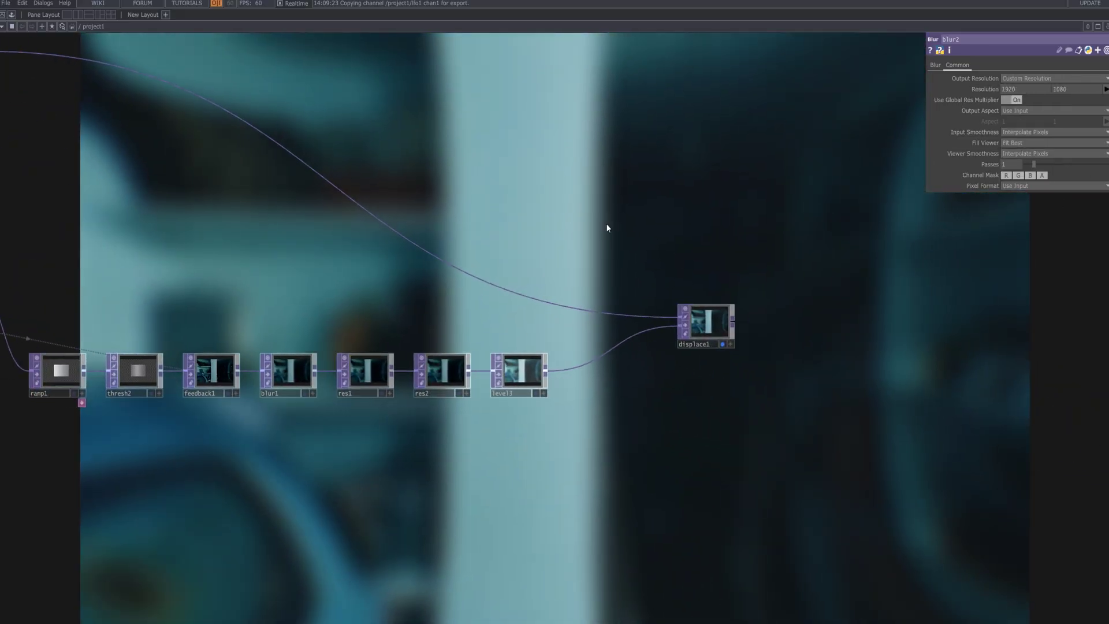
scroll(725, 399, "up", 6)
scroll(725, 399, "up", 10)
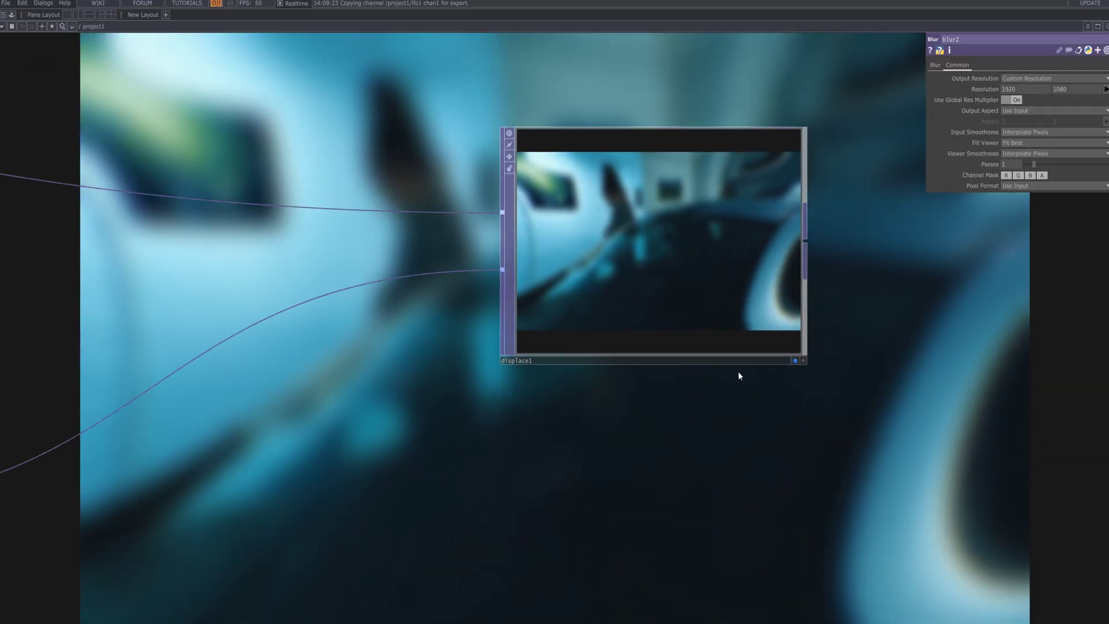
scroll(736, 363, "down", 10)
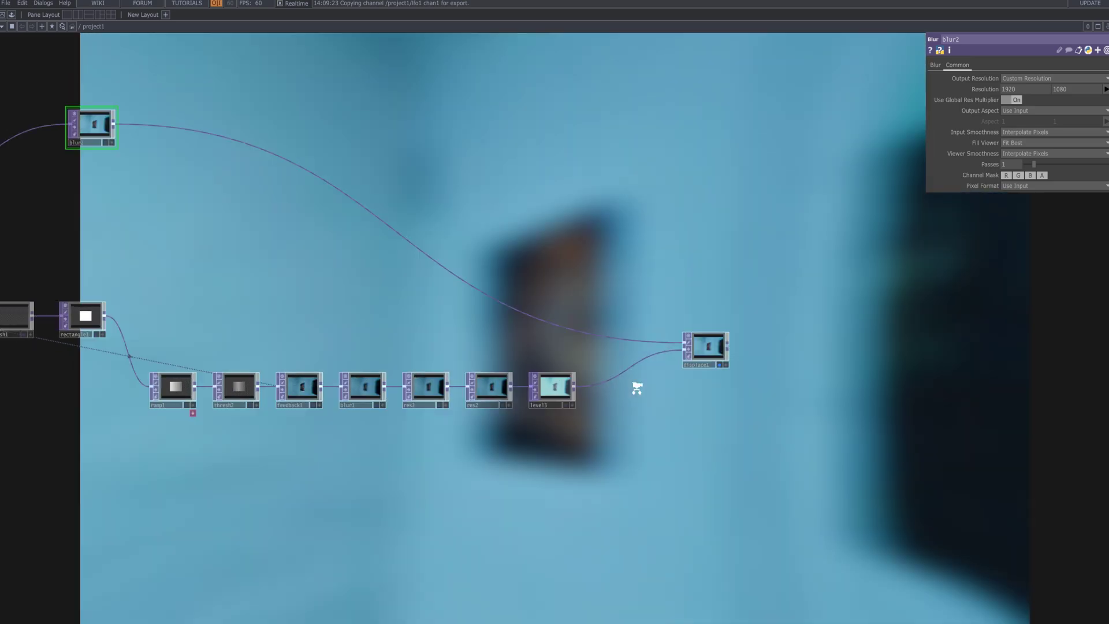
middle_click_drag(637, 388, 705, 386)
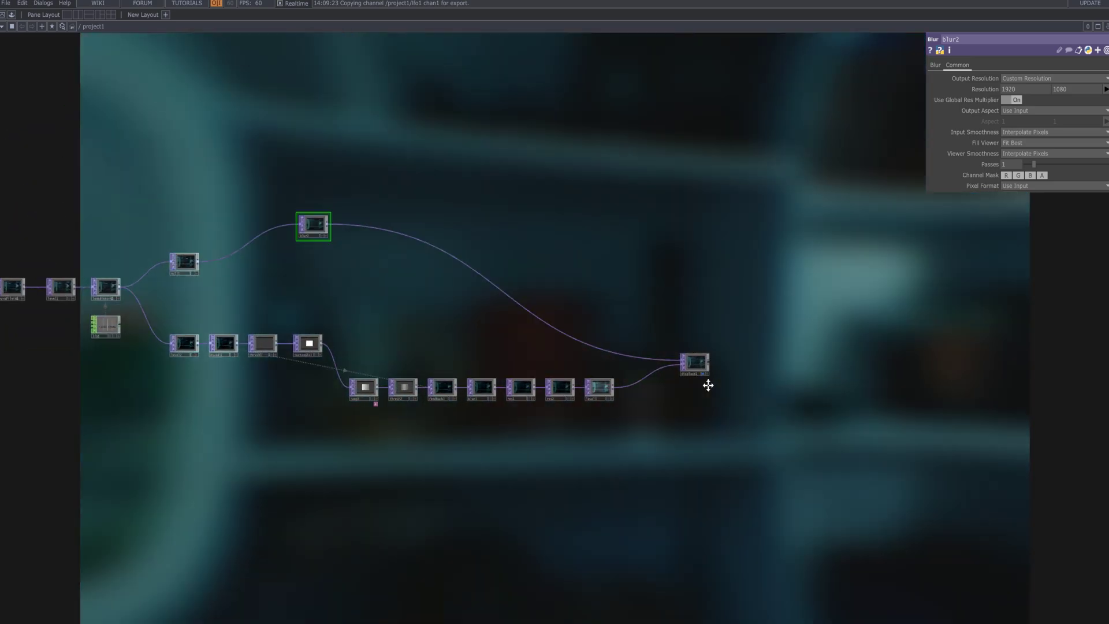
left_click_drag(705, 386, 759, 379)
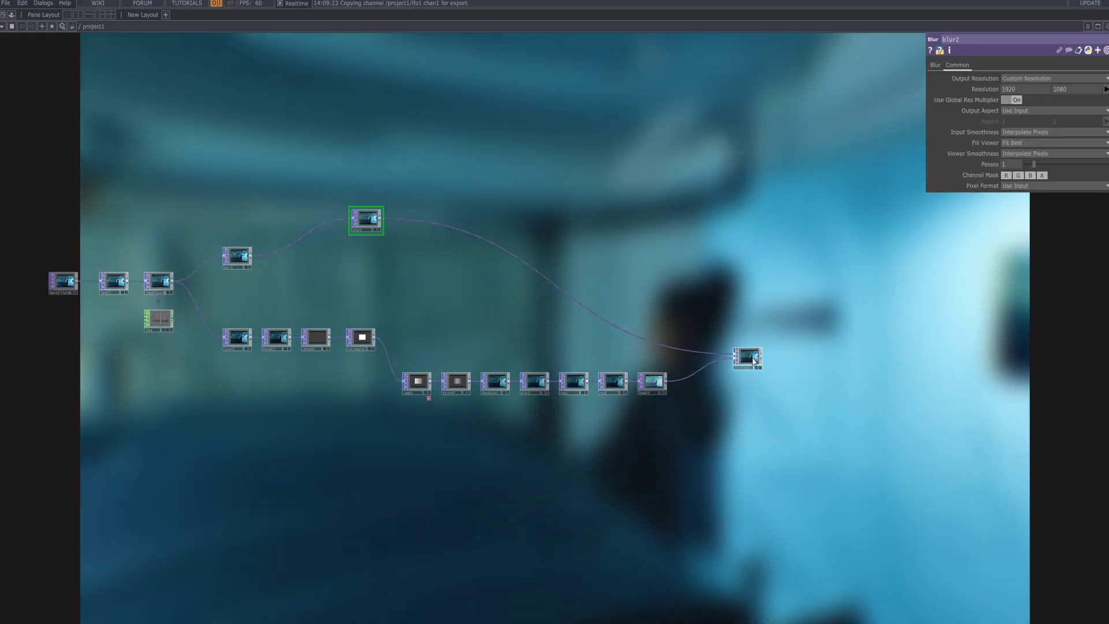
left_click(746, 358)
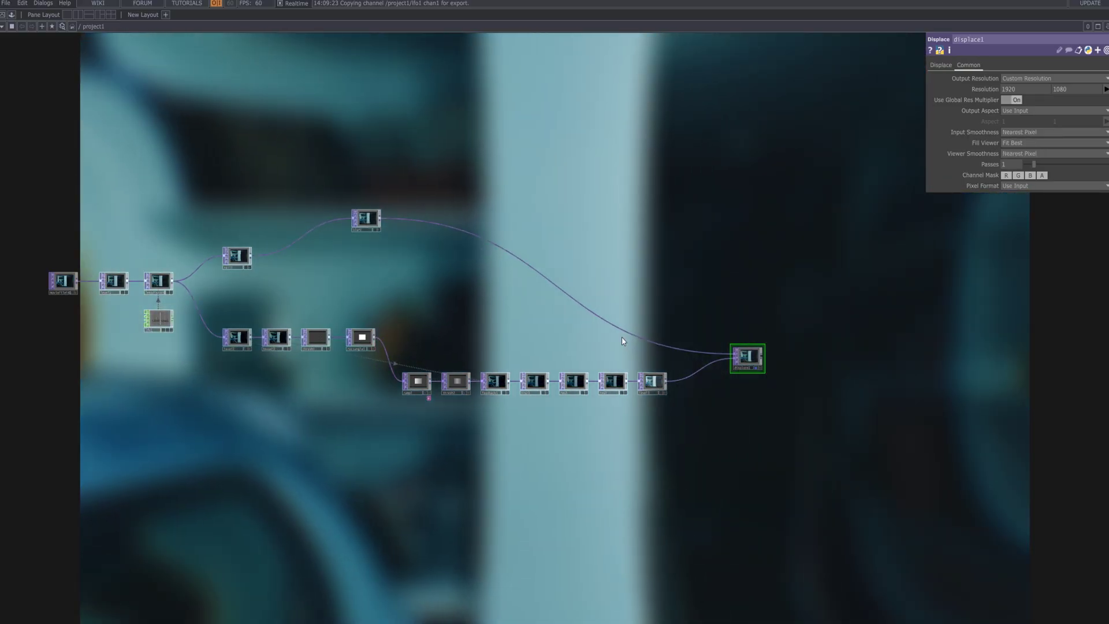
scroll(758, 359, "up", 10)
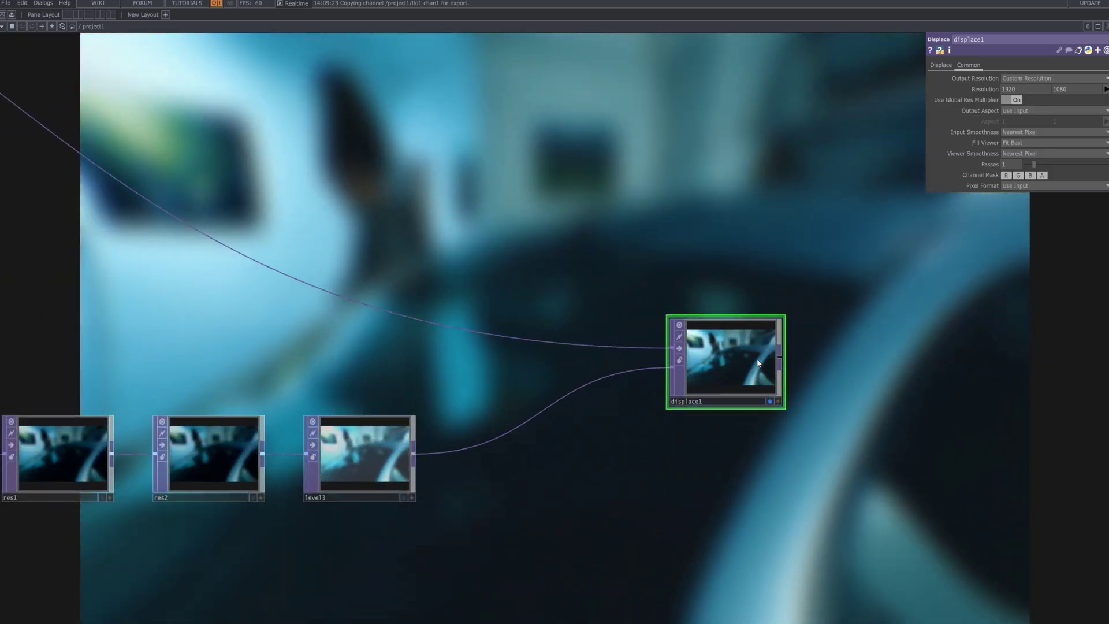
scroll(759, 361, "down", 5)
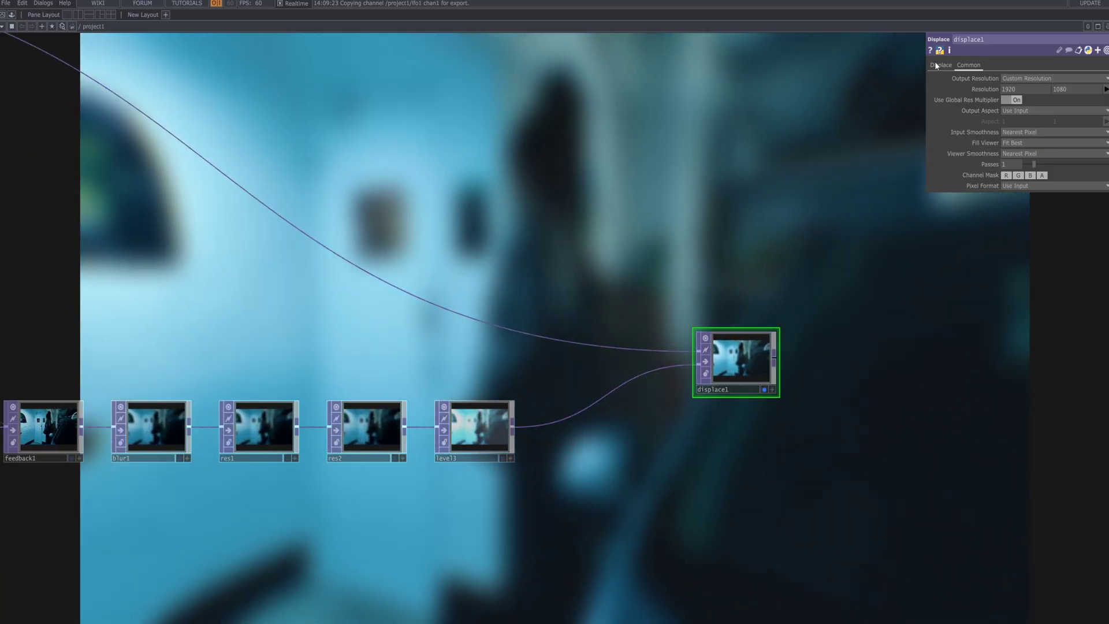
left_click(940, 65)
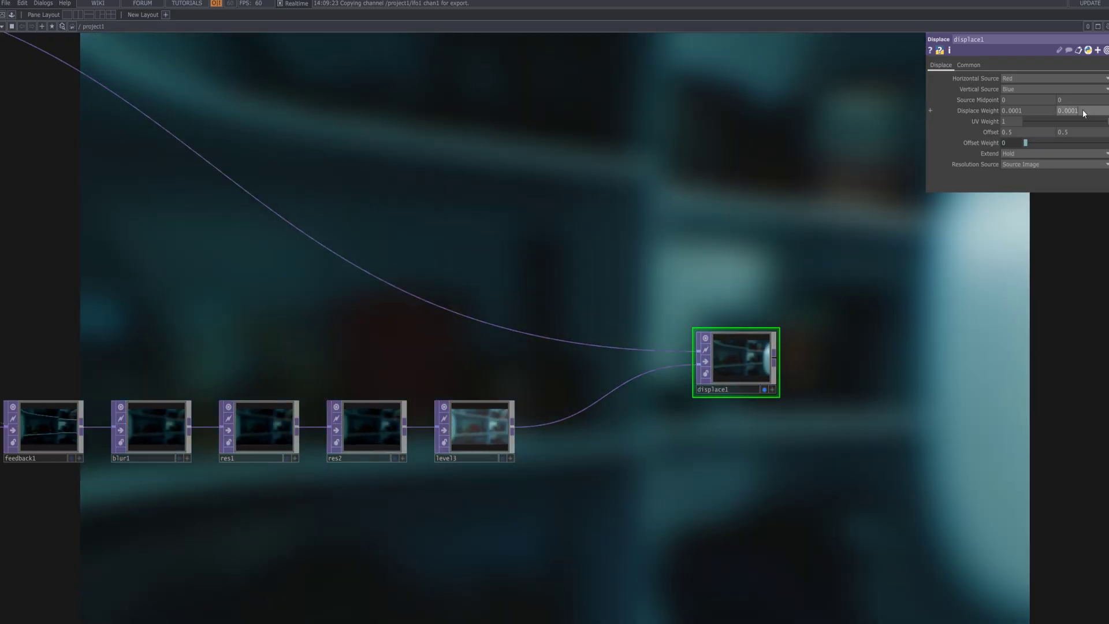
left_click_drag(1082, 110, 1063, 112)
type("0.1")
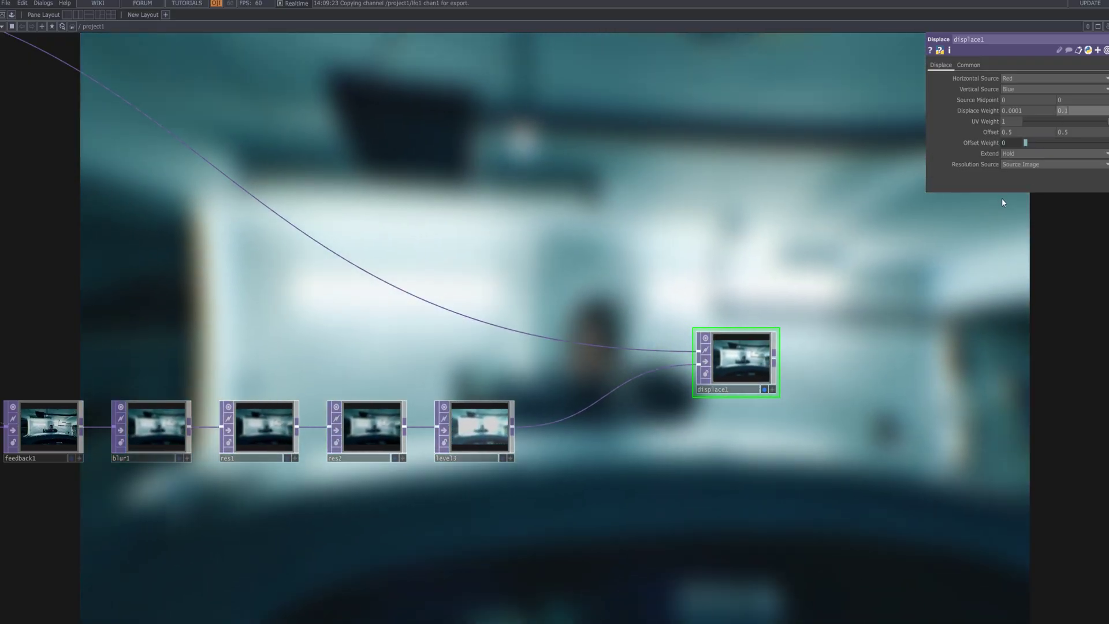
key("Return")
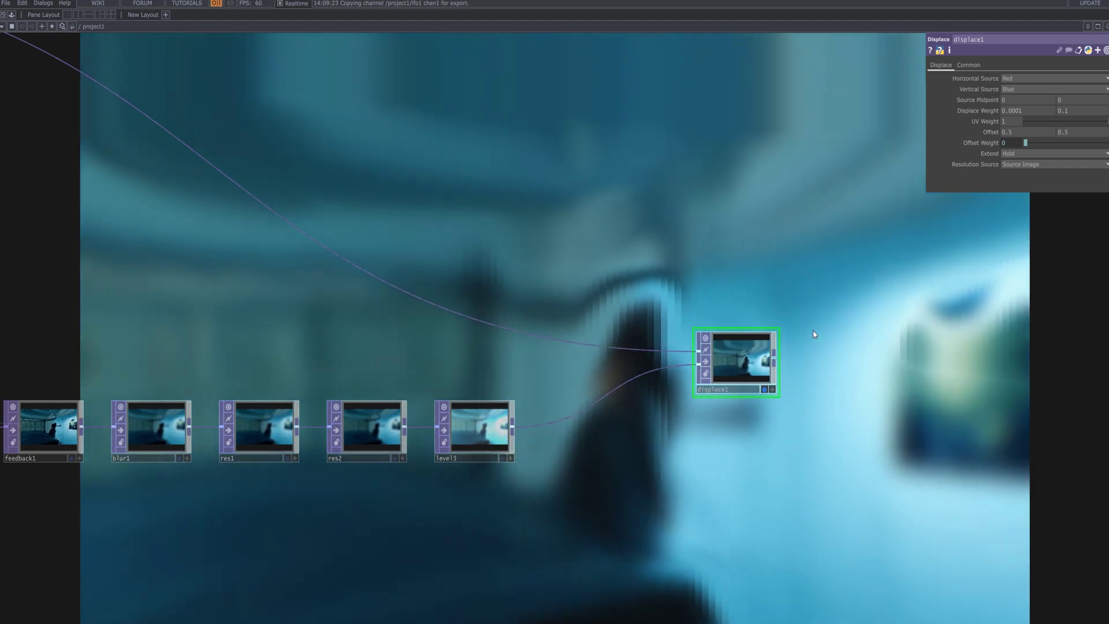
- Examine the Displace node's output and move the node higher above the feedback chain
scroll(743, 357, "up", 10)
scroll(744, 356, "up", 6)
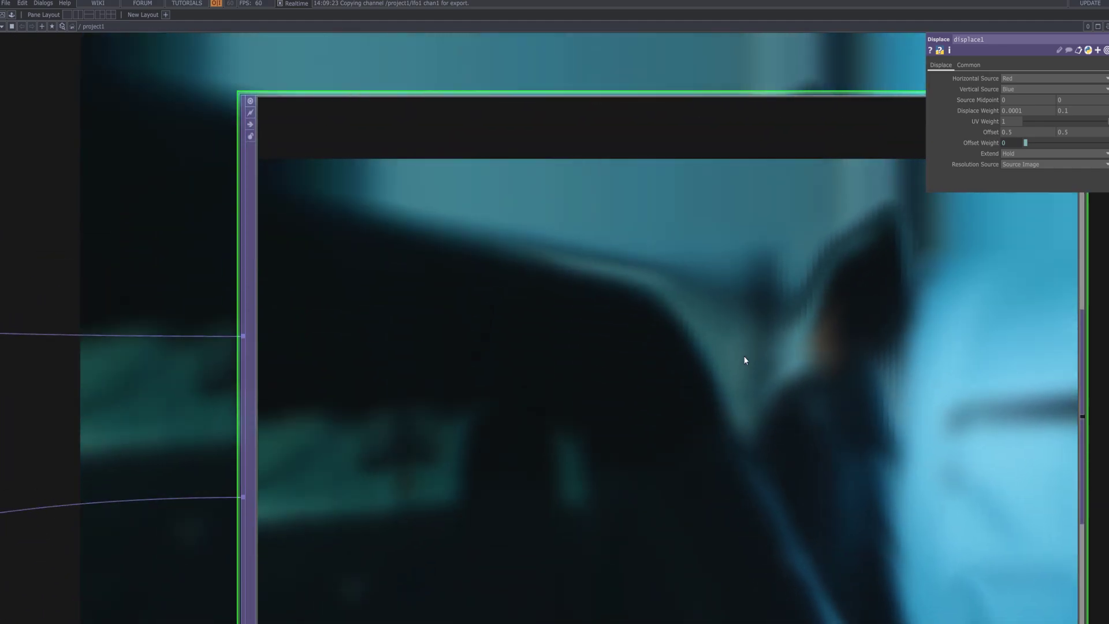
scroll(744, 358, "down", 12)
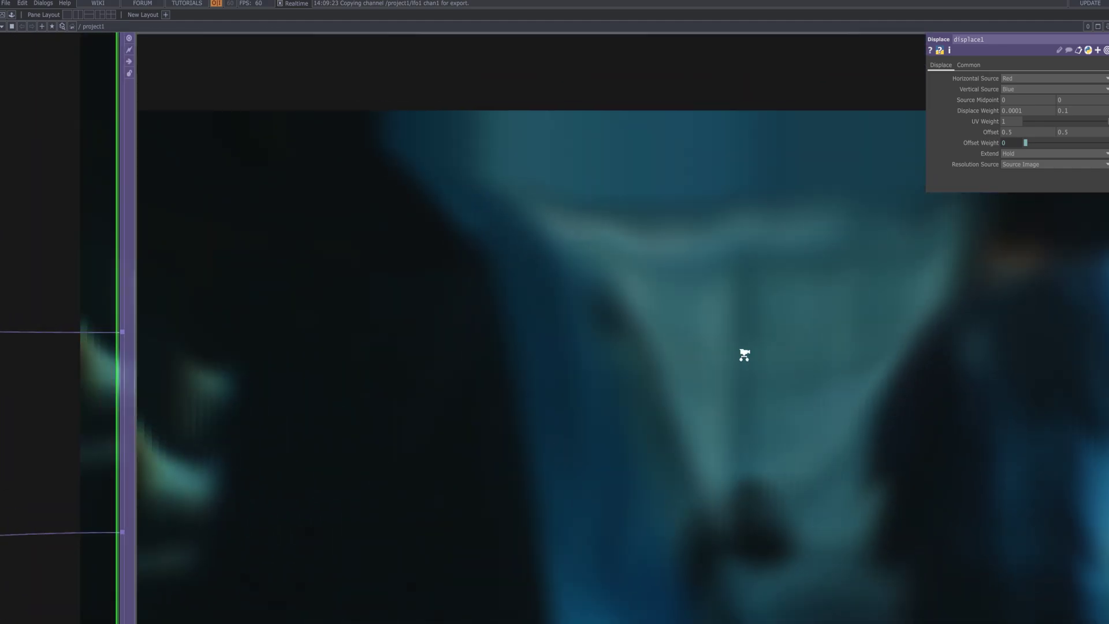
scroll(751, 356, "down", 5)
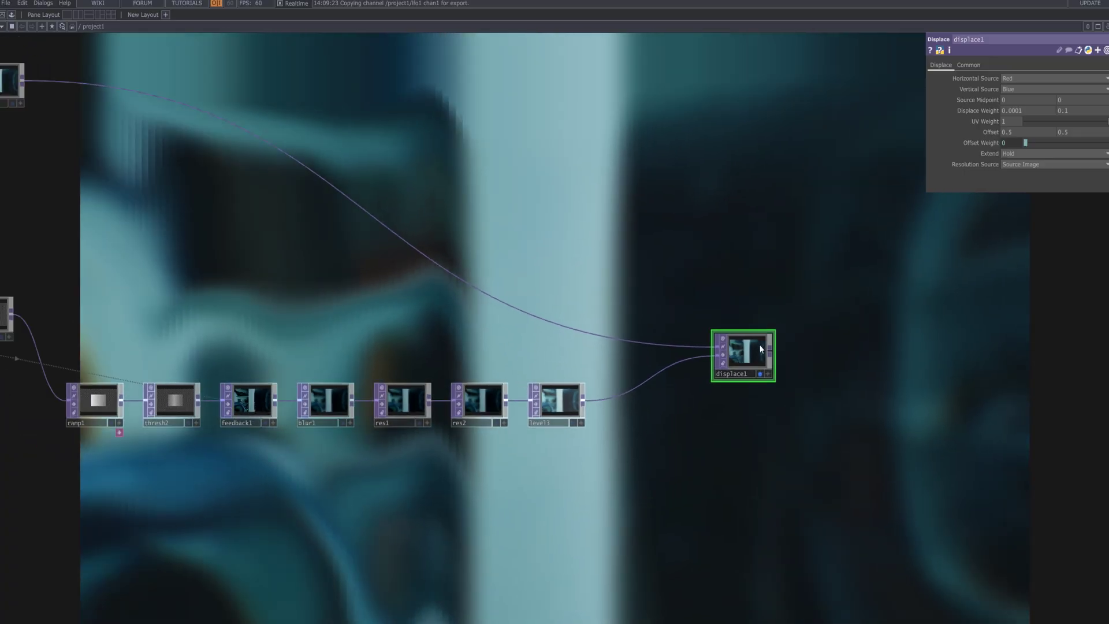
scroll(749, 347, "up", 4)
scroll(745, 316, "down", 8)
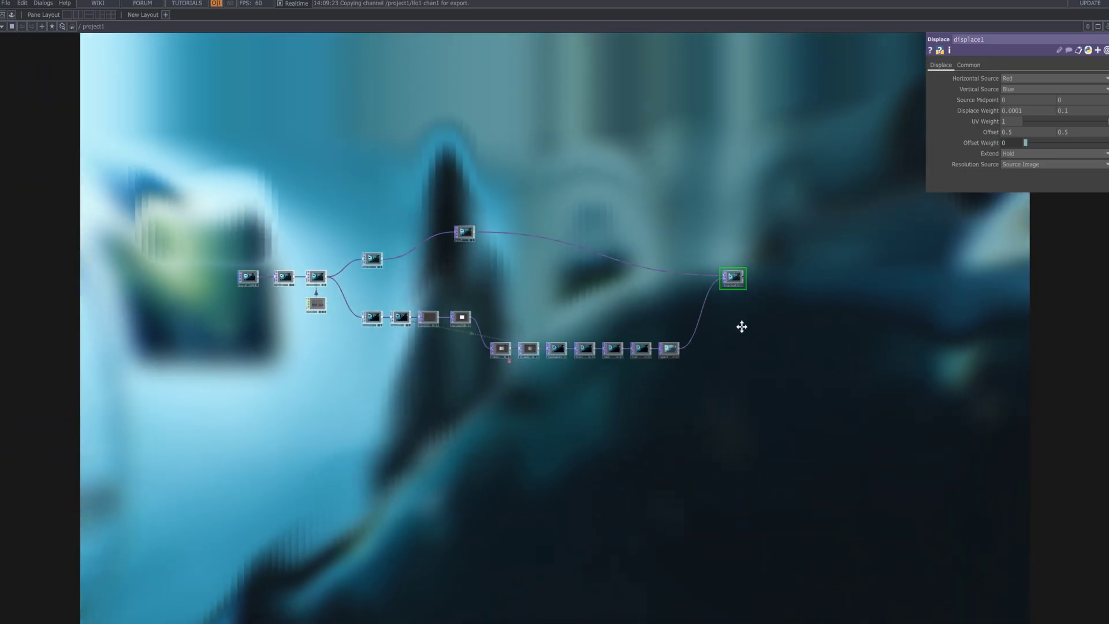
left_click_drag(742, 327, 761, 327)
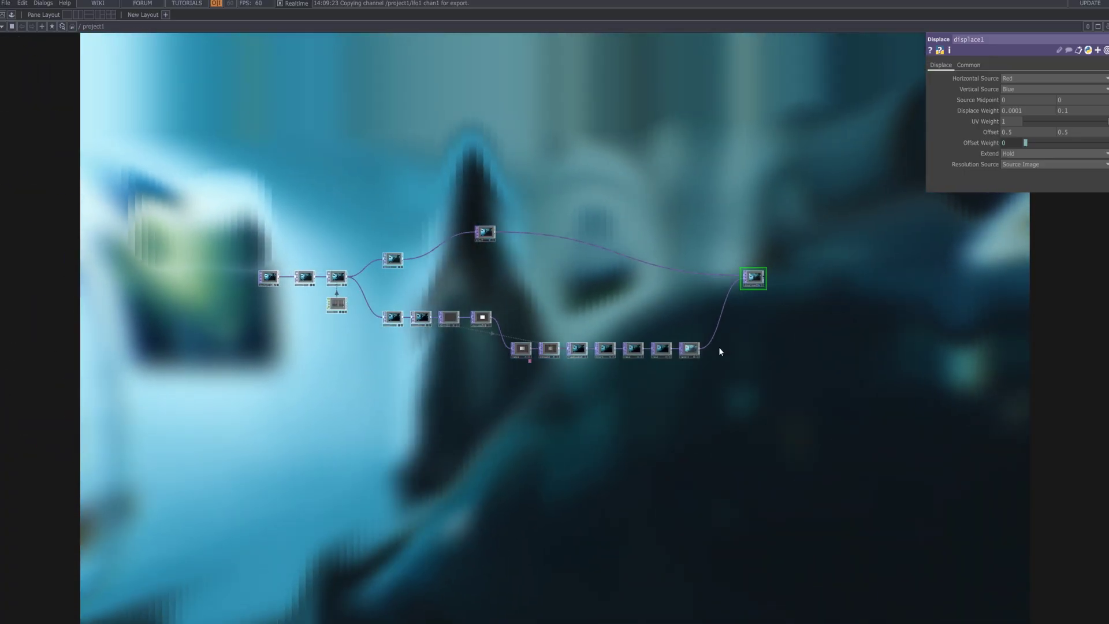
right_click_drag(720, 370, 511, 337)
left_click_drag(527, 348, 525, 348)
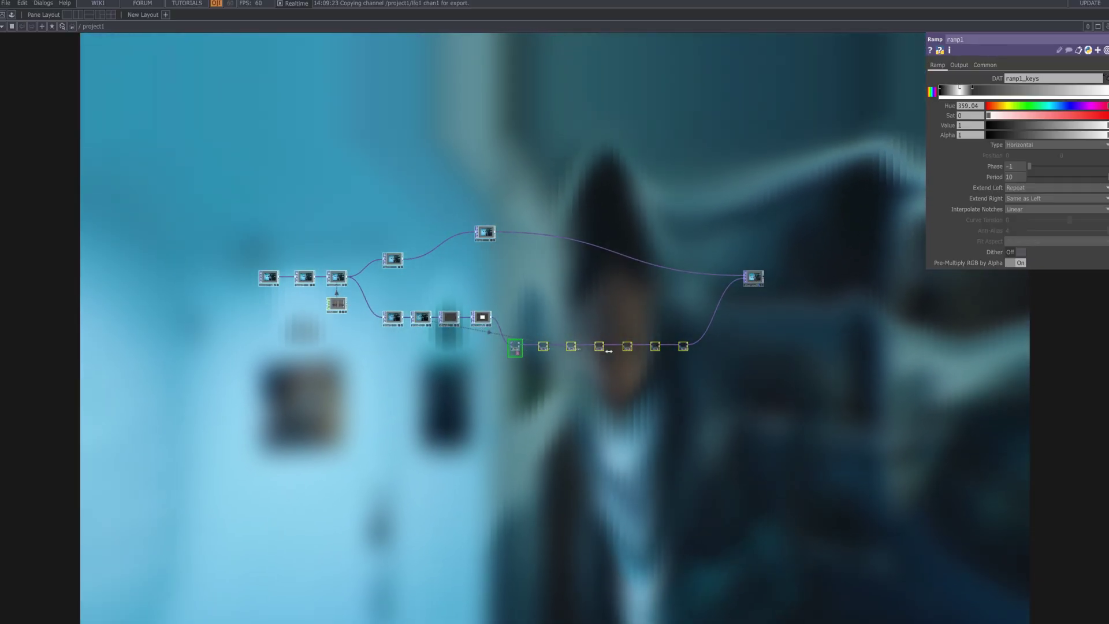
scroll(623, 363, "up", 5)
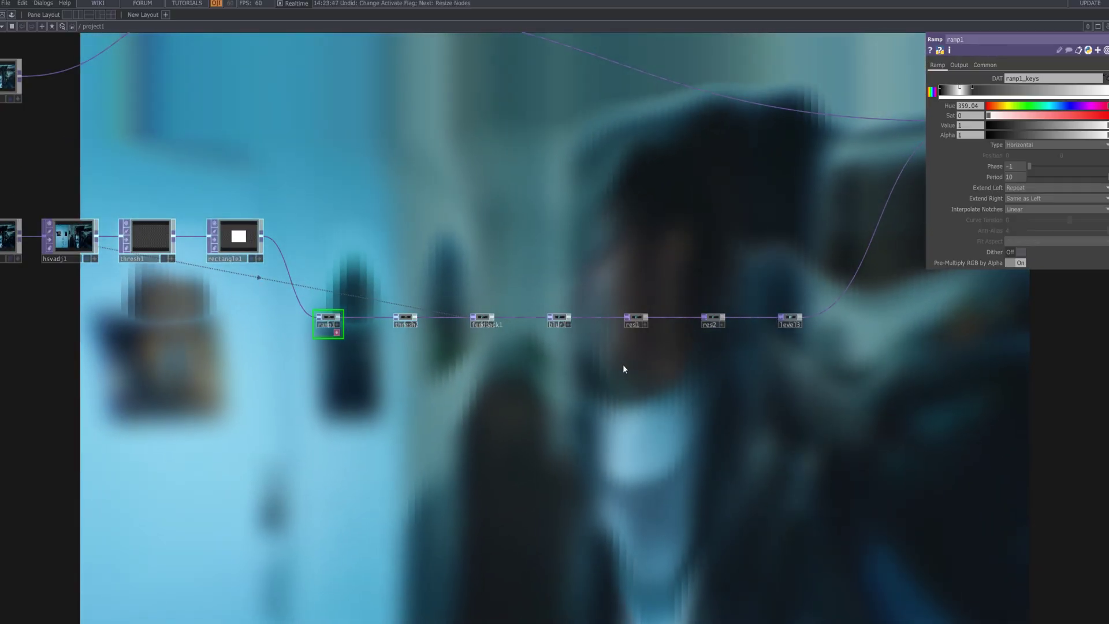
key("ctrl+z")
- Turn off the background display of the Displace node
scroll(626, 375, "down", 2)
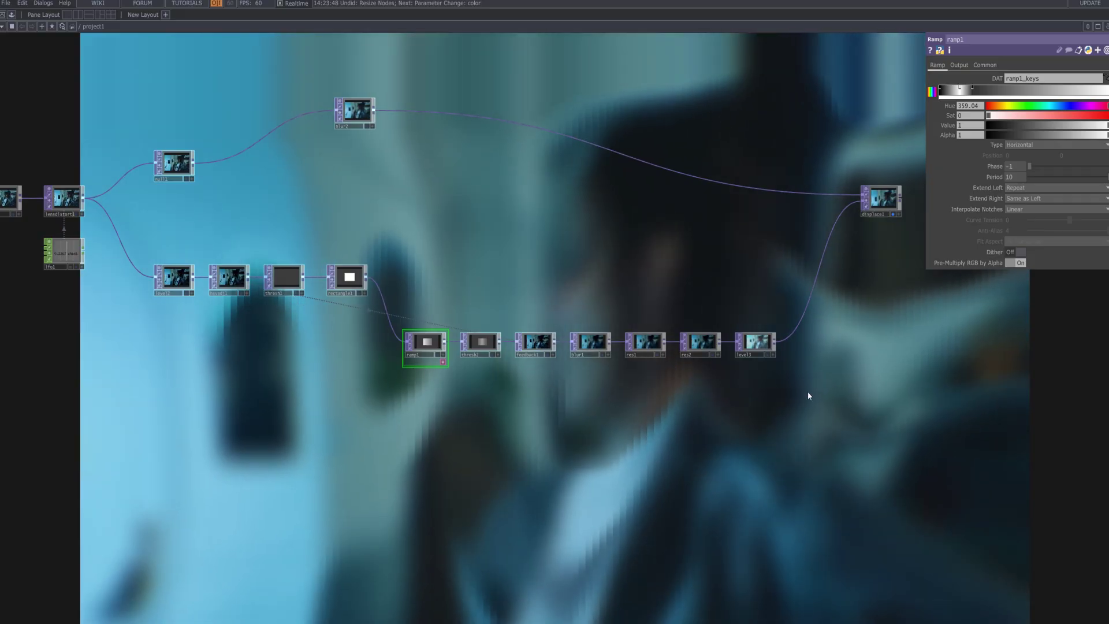
left_click(893, 214)
left_click_drag(866, 390, 865, 436)
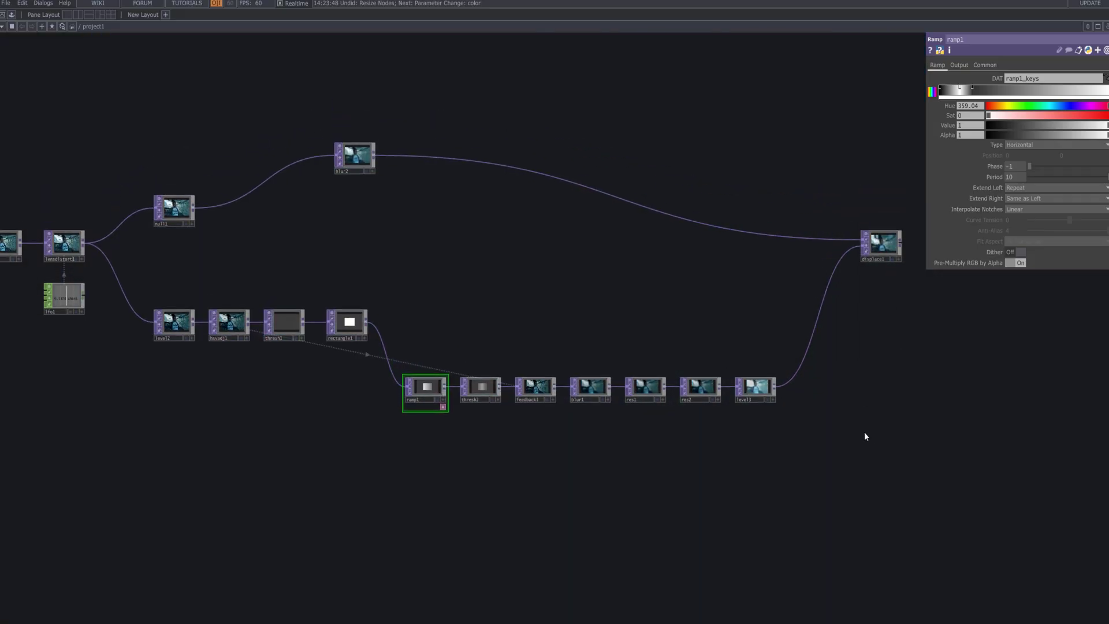
- Move the ramp-to-level chain closer to the row above it and the Displace node down beside the chain's end
left_click_drag(378, 349, 376, 347)
left_click_drag(433, 394, 441, 368)
left_click_drag(879, 263, 851, 294)
left_click_drag(852, 285, 833, 372)
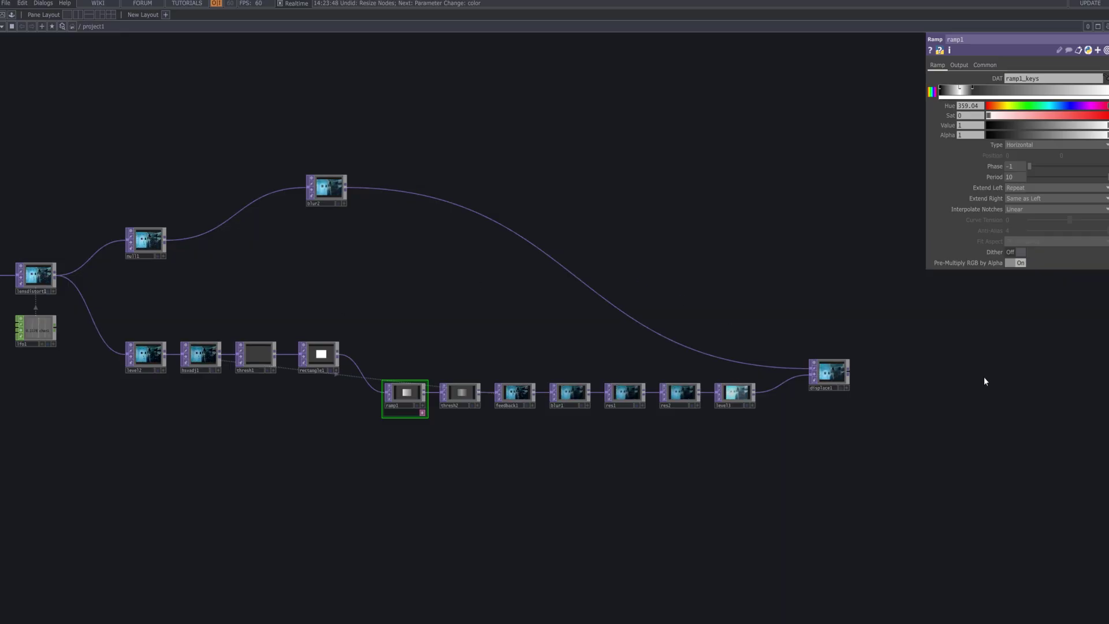
- Add a Composite TOP and place it above the Displace node
key("Tab")
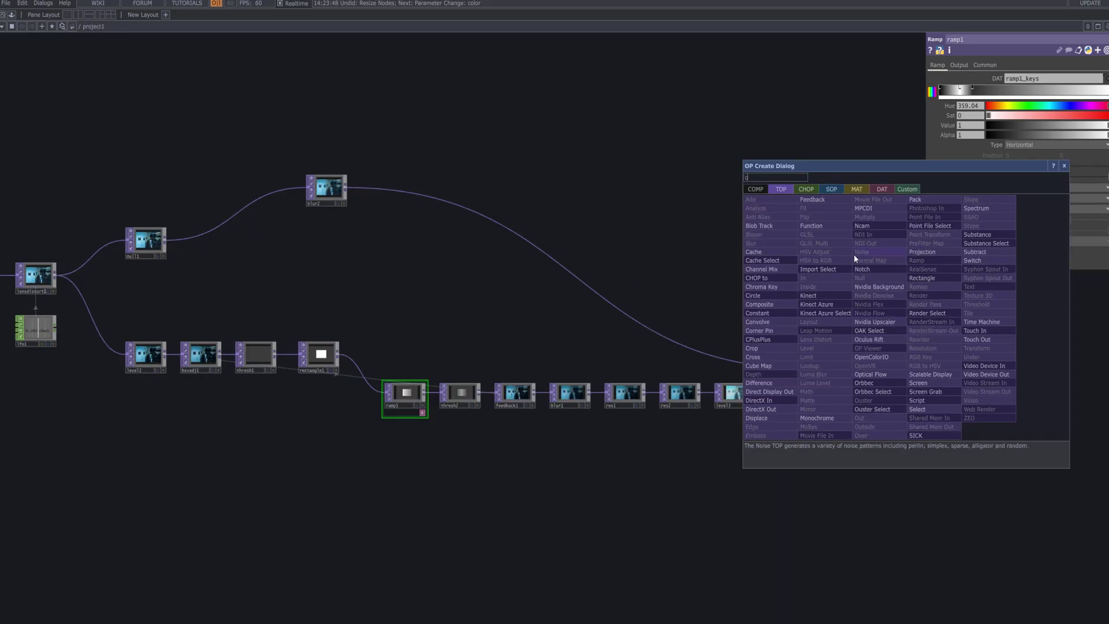
type("comp")
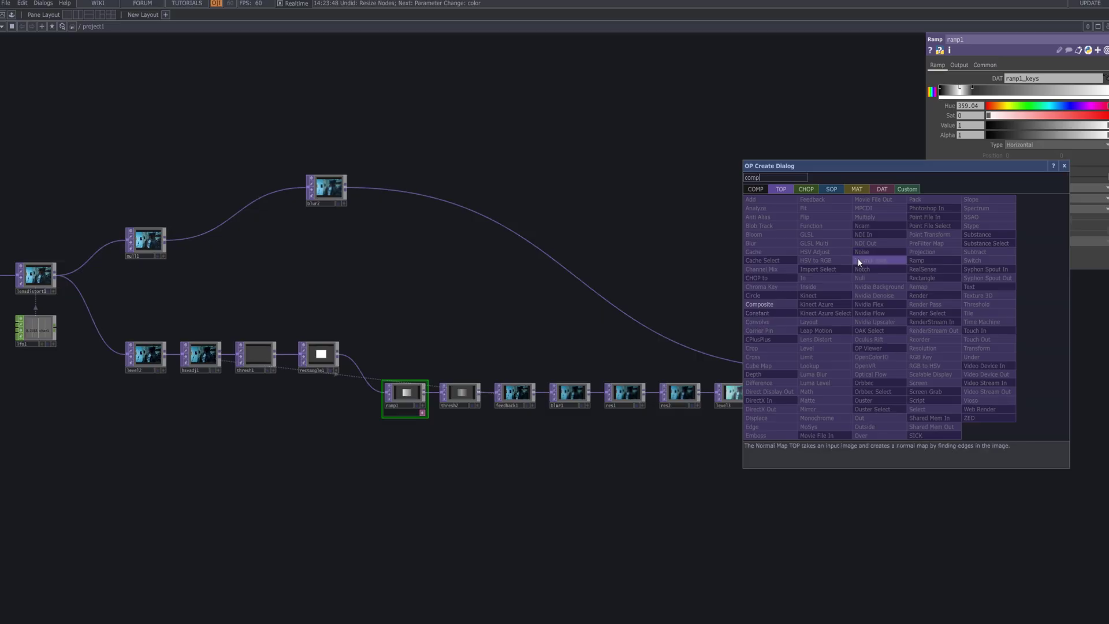
left_click(787, 305)
left_click(877, 279)
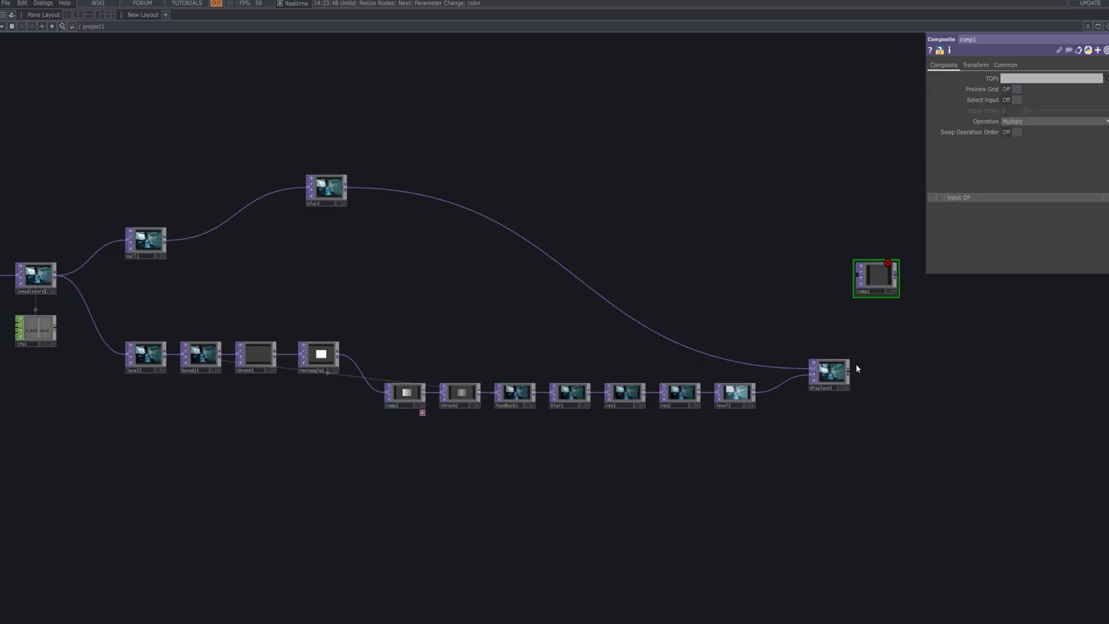
- Connect the outputs of the Displace node and the Rectangle node to the Composite node's inputs
left_click(857, 285)
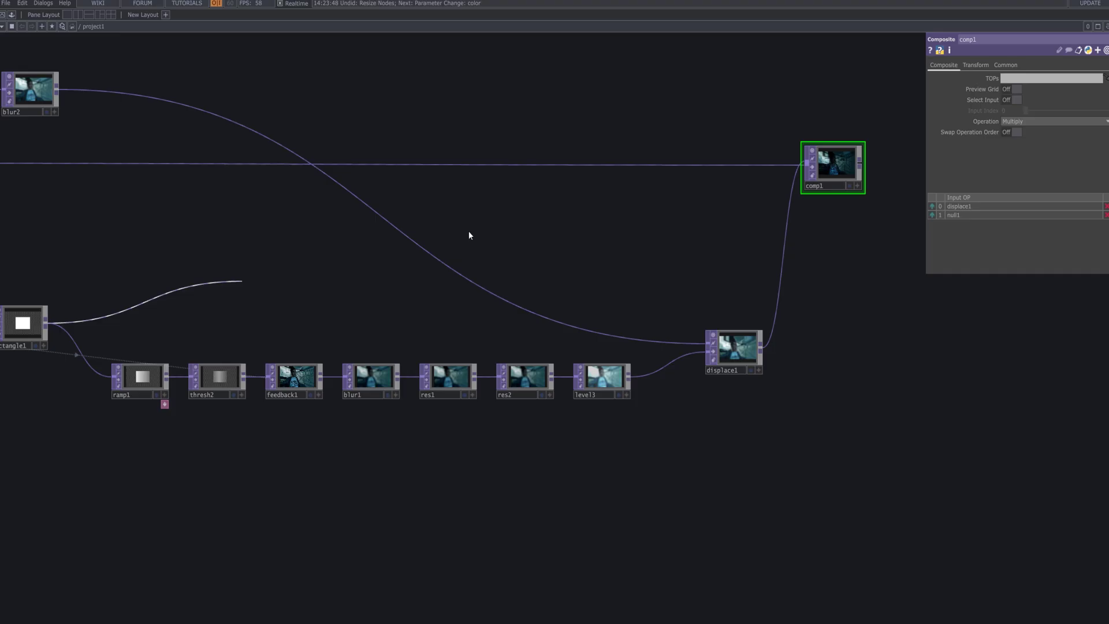
left_click(655, 164)
left_click_drag(849, 234, 812, 240)
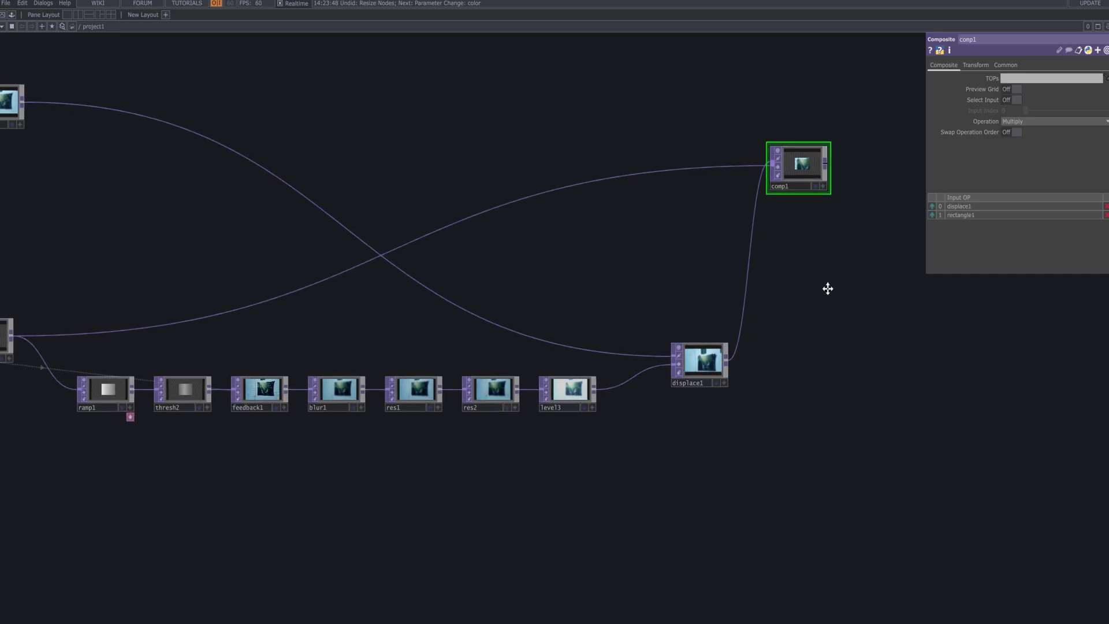
scroll(826, 287, "up", 5)
scroll(803, 279, "up", 10)
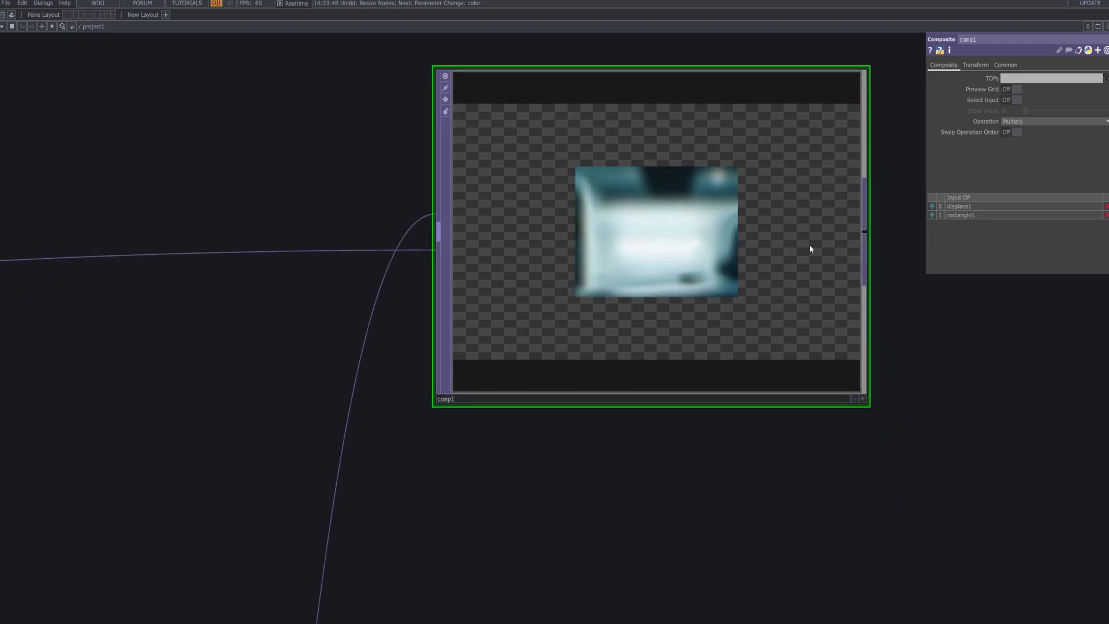
- Check the Composite node's masked output and reposition the node slightly lower, above and to the right of the Displace node
scroll(767, 224, "up", 10)
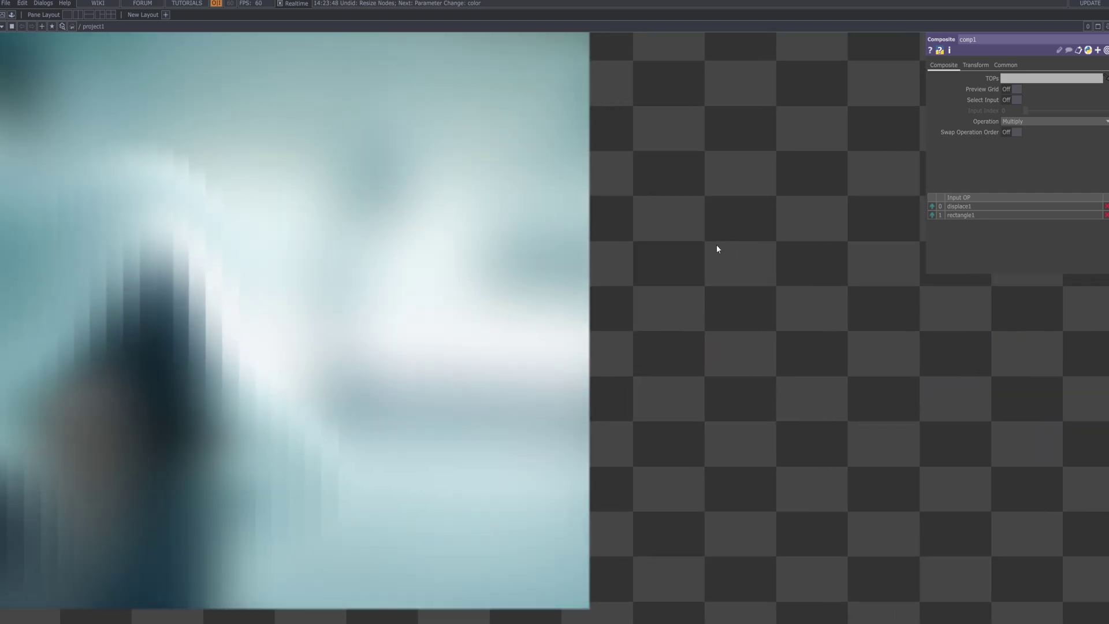
scroll(716, 244, "down", 10)
left_click_drag(617, 283, 845, 283)
scroll(802, 354, "right", 1)
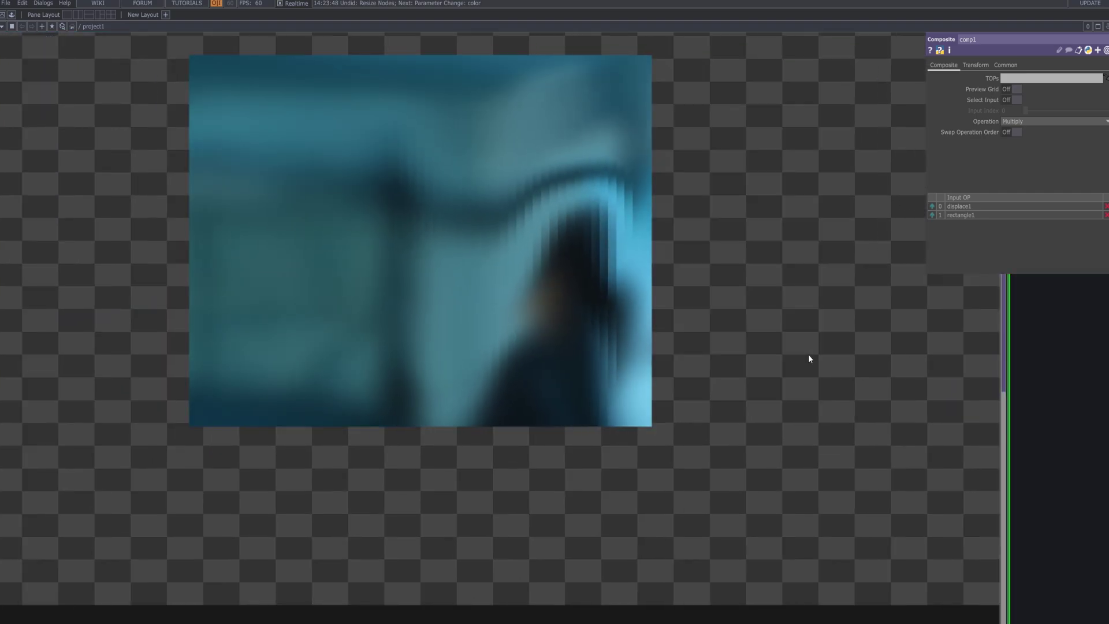
scroll(754, 337, "down", 10)
scroll(700, 341, "down", 5)
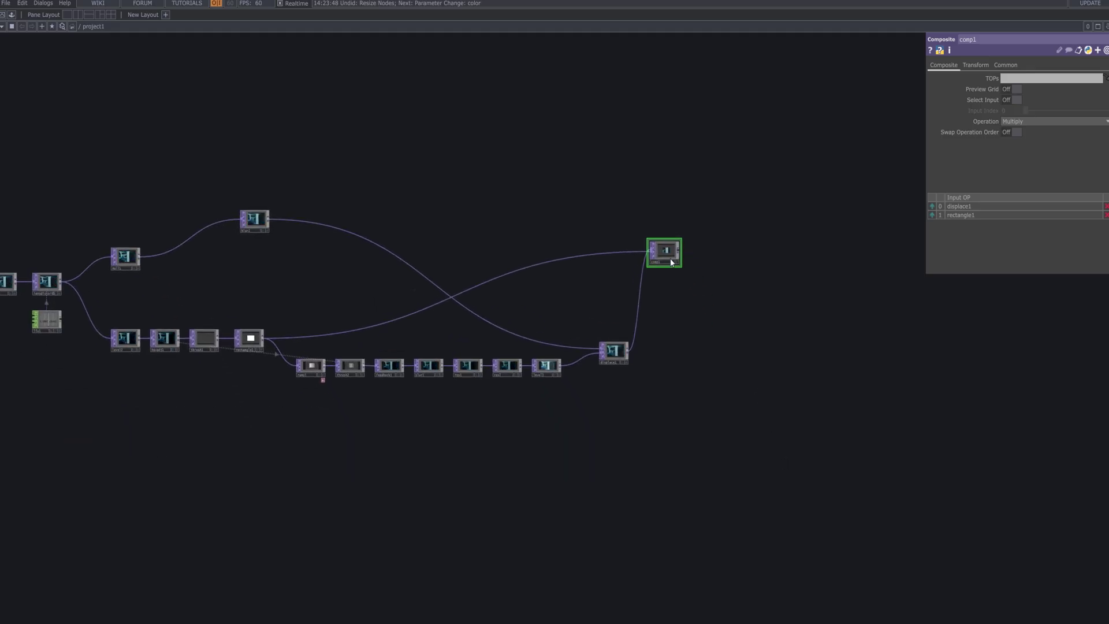
left_click_drag(699, 313, 771, 284)
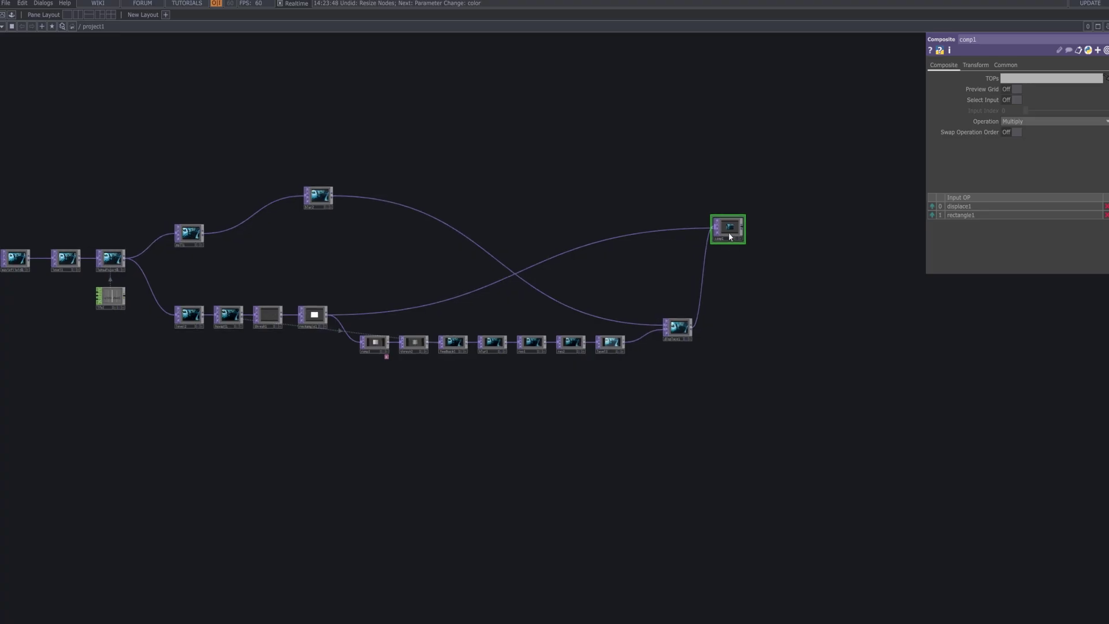
left_click_drag(731, 230, 732, 328)
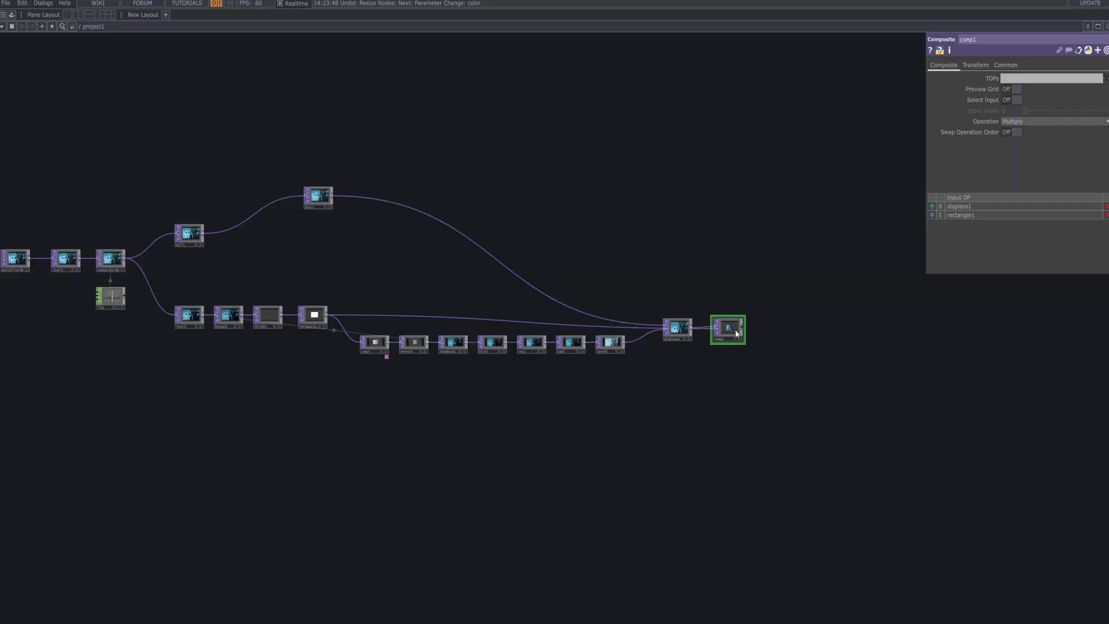
left_click_drag(735, 330, 740, 267)
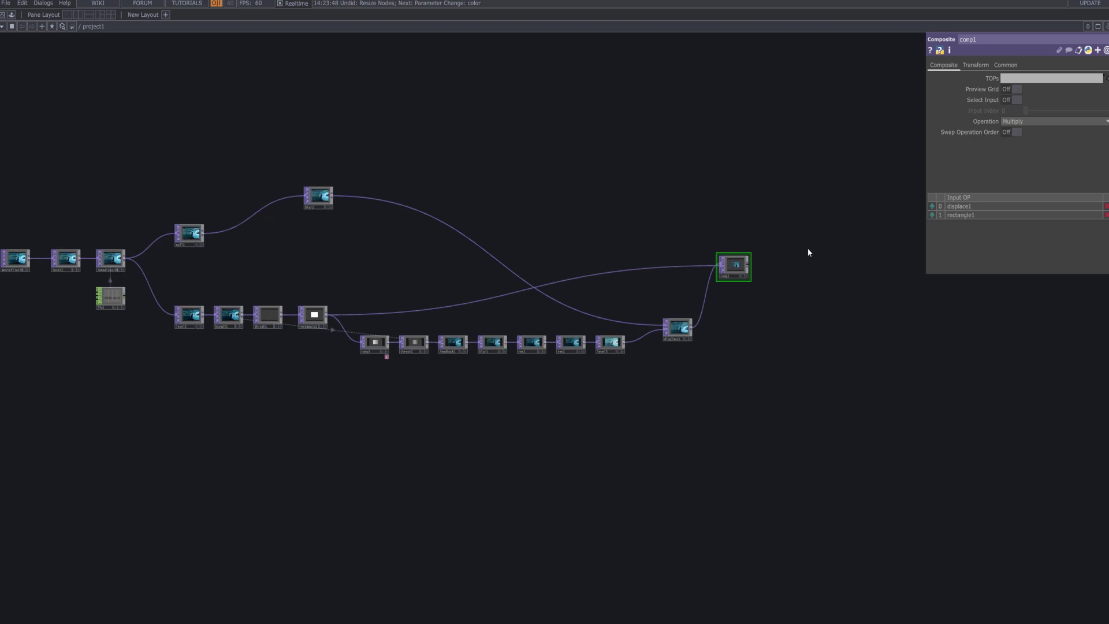
- Add an Over TOP beside the Composite node and connect the Composite's output to its first input
scroll(785, 274, "up", 5)
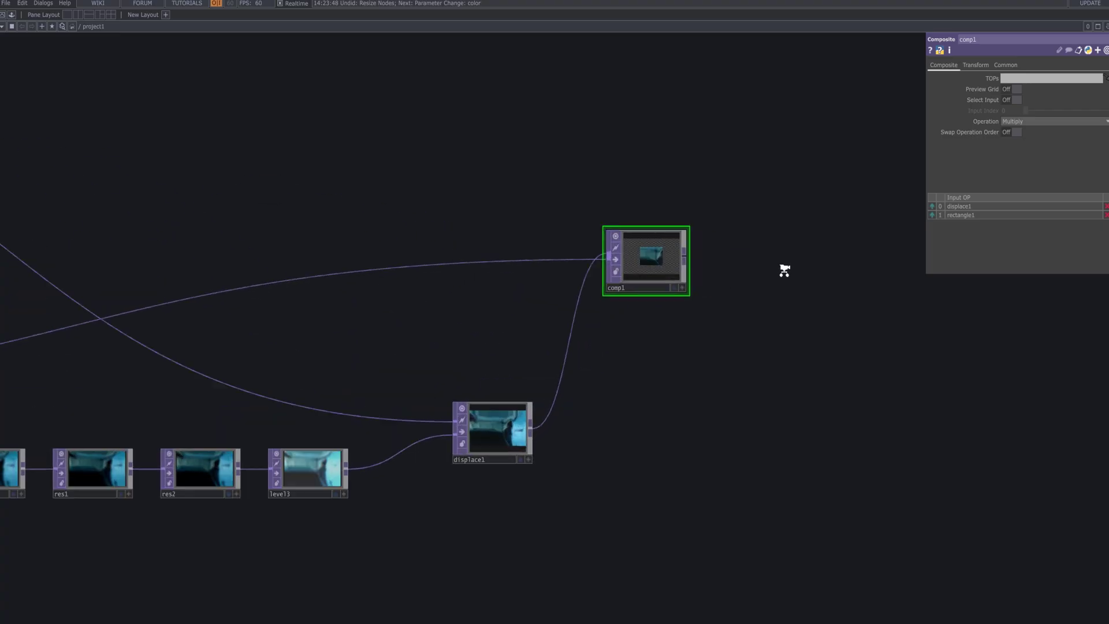
key("Tab")
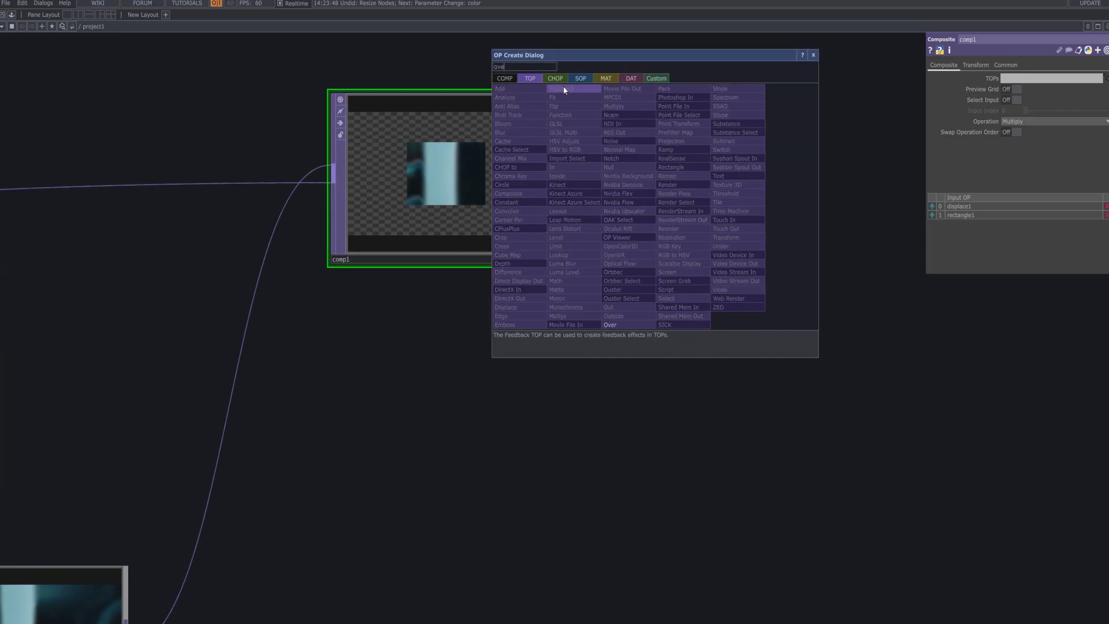
left_click(631, 326)
left_click(713, 172)
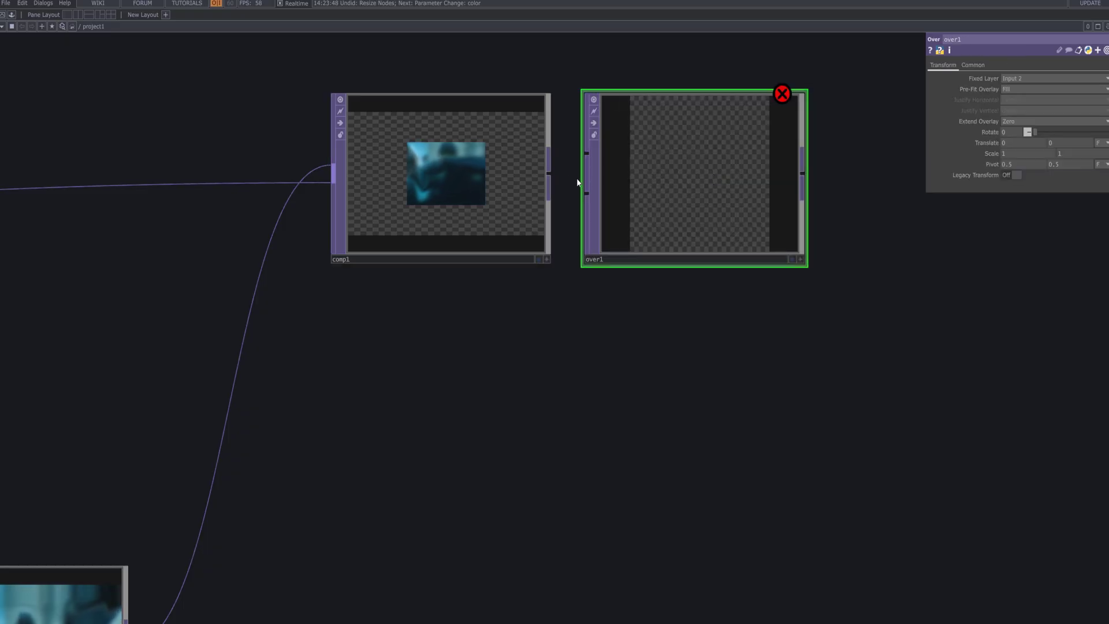
left_click_drag(549, 172, 748, 169)
- Connect the output of the null1 node to the second input of the Over node
scroll(712, 202, "down", 6)
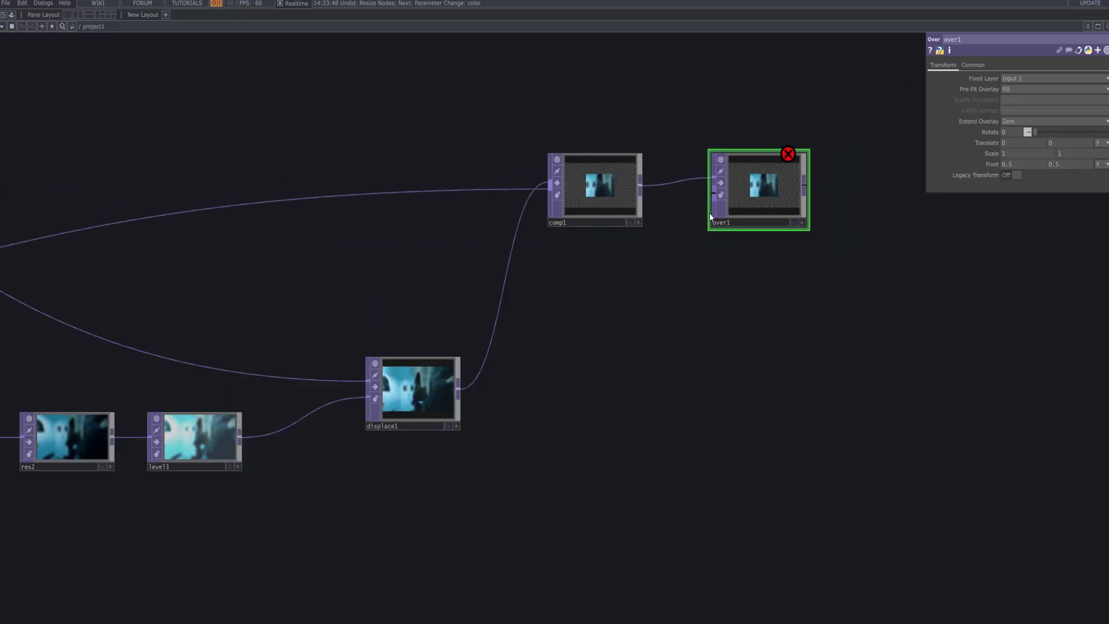
left_click_drag(849, 296, 1057, 299)
scroll(223, 257, "down", 3)
left_click_drag(233, 233, 506, 228)
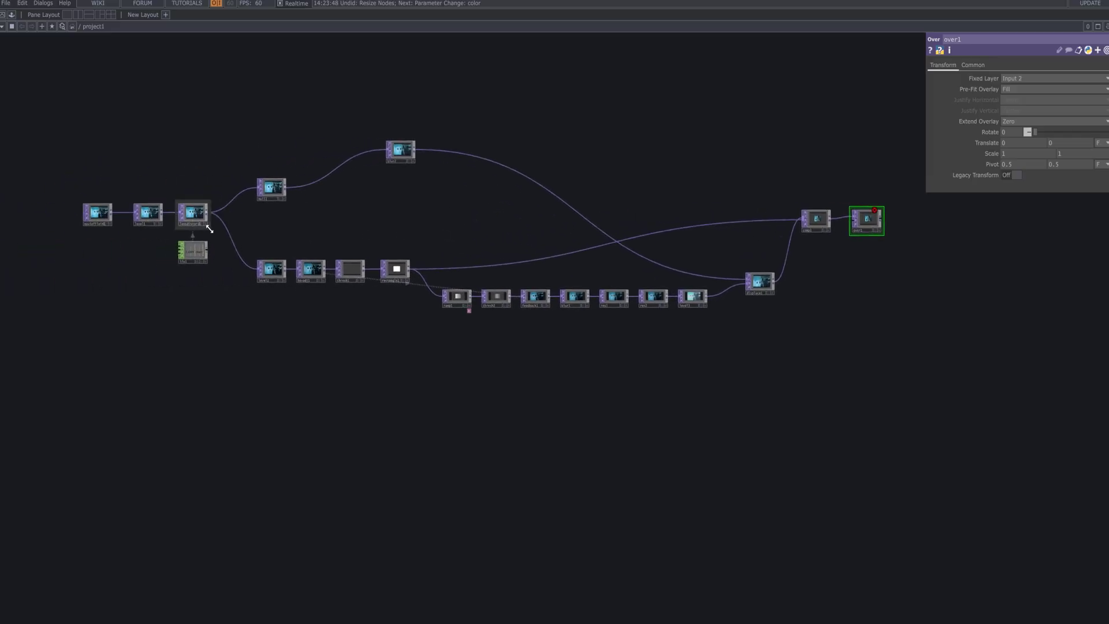
left_click(283, 192)
scroll(277, 194, "up", 5)
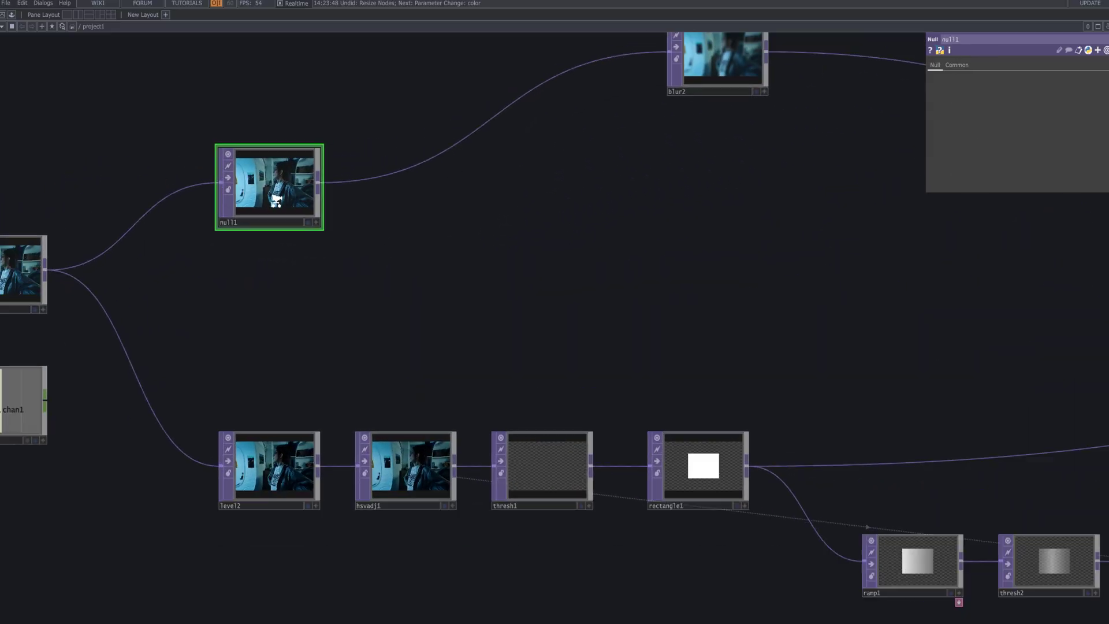
scroll(292, 190, "down", 5)
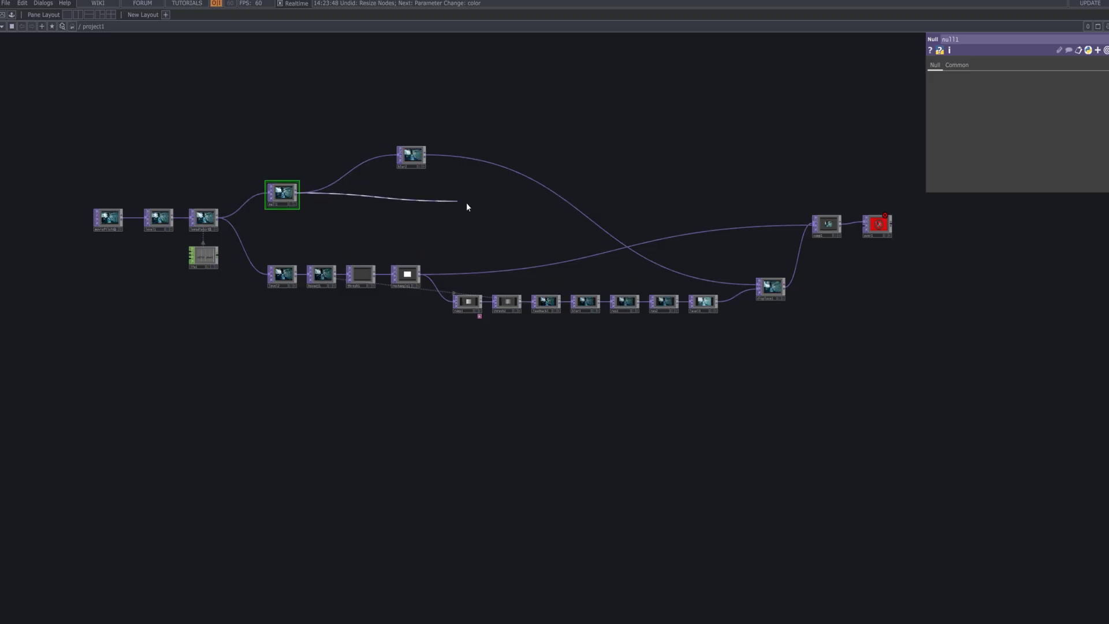
left_click(865, 226)
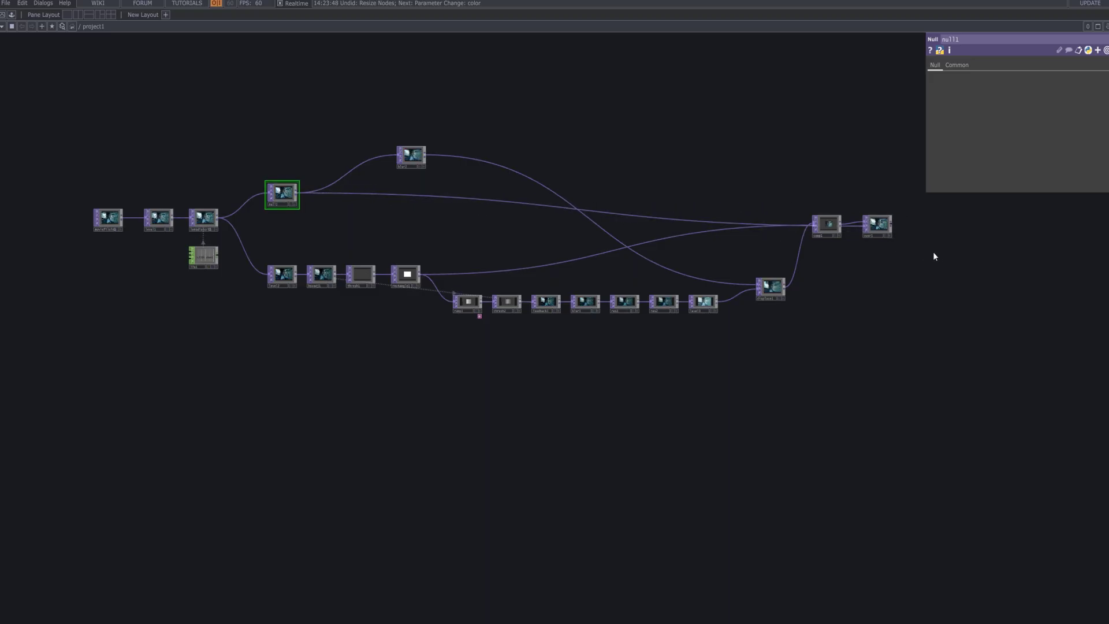
- Move the Over node above and to the right of the Composite node and check its combined image
left_click_drag(934, 251, 848, 171)
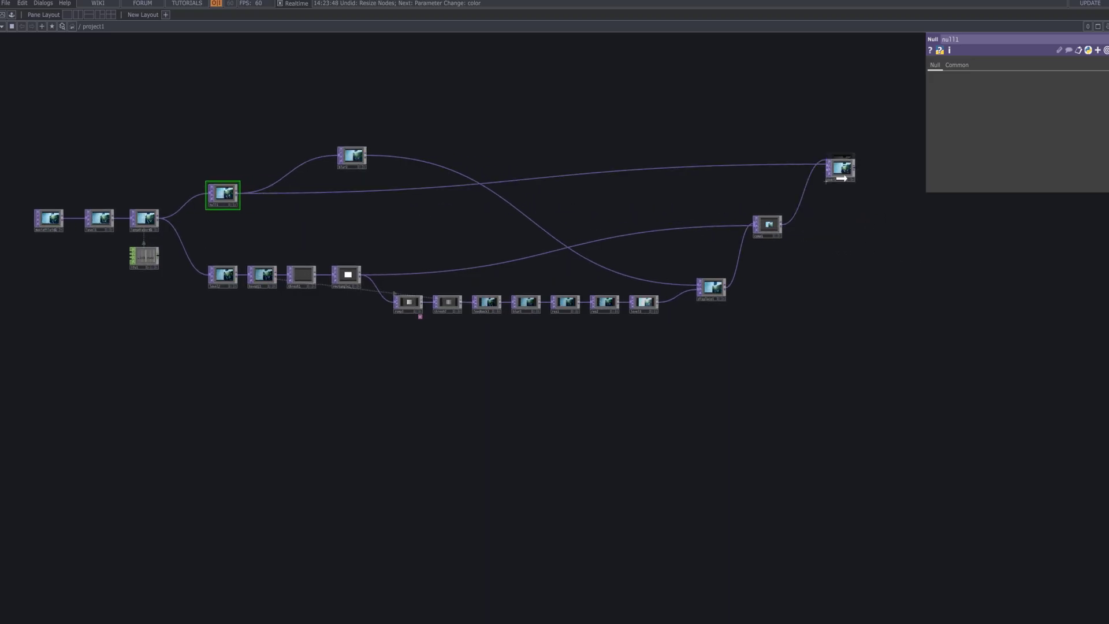
scroll(865, 216, "up", 5)
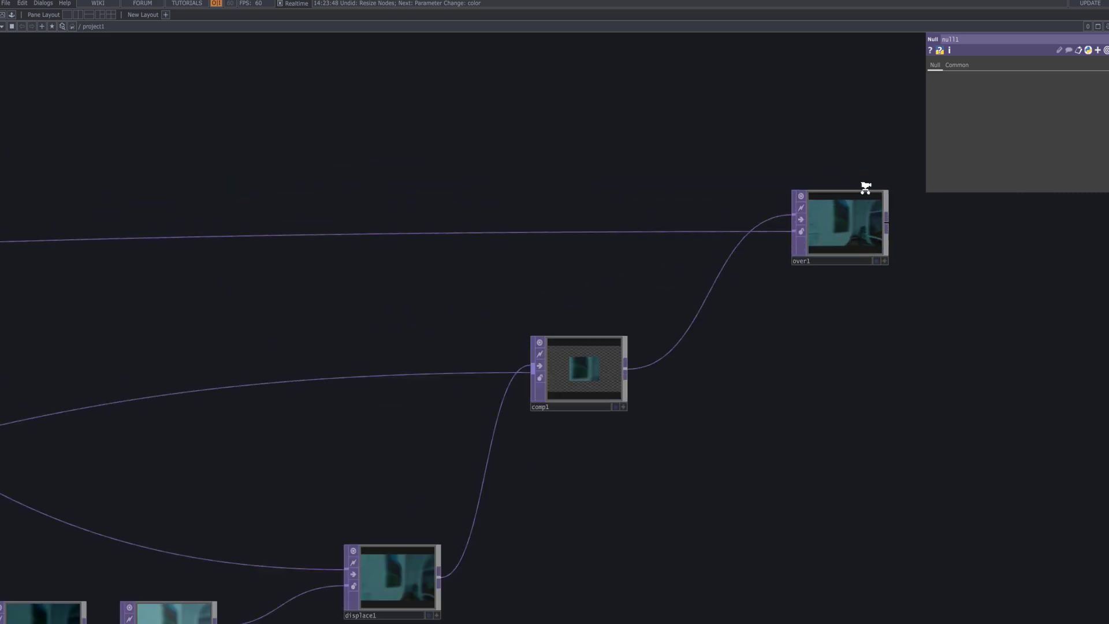
middle_click_drag(865, 187, 871, 199)
left_click_drag(837, 403, 767, 375)
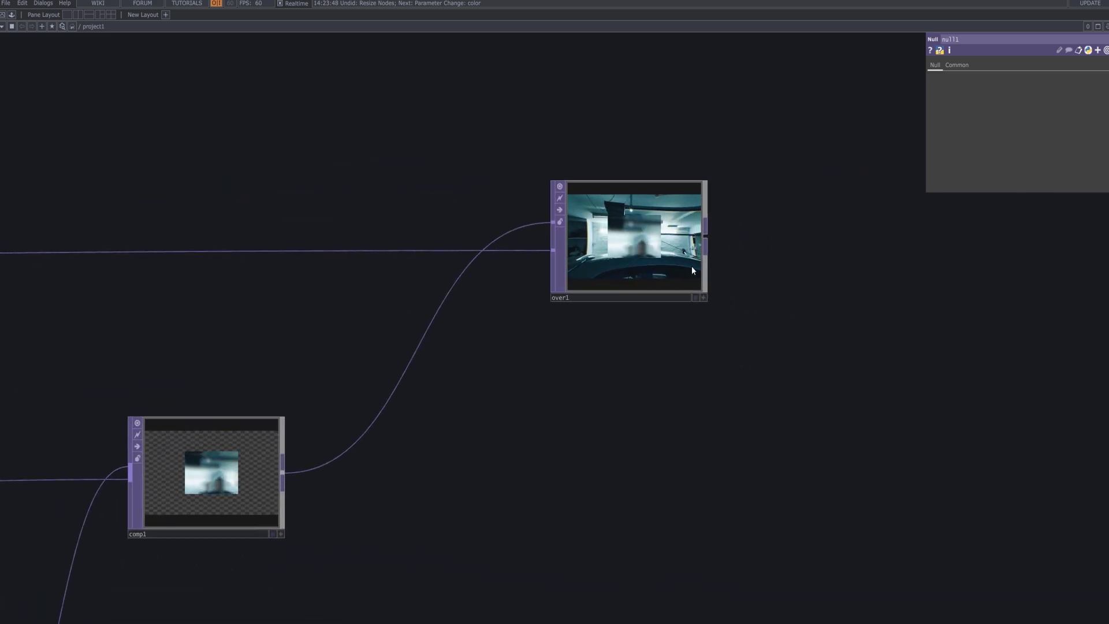
scroll(655, 262, "up", 6)
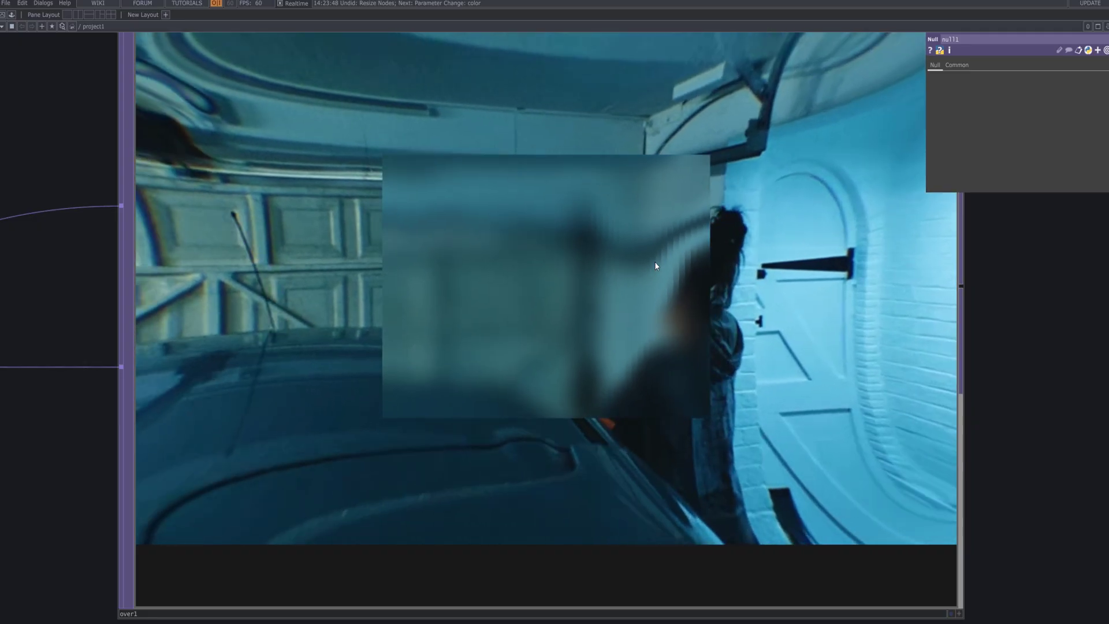
scroll(655, 262, "down", 5)
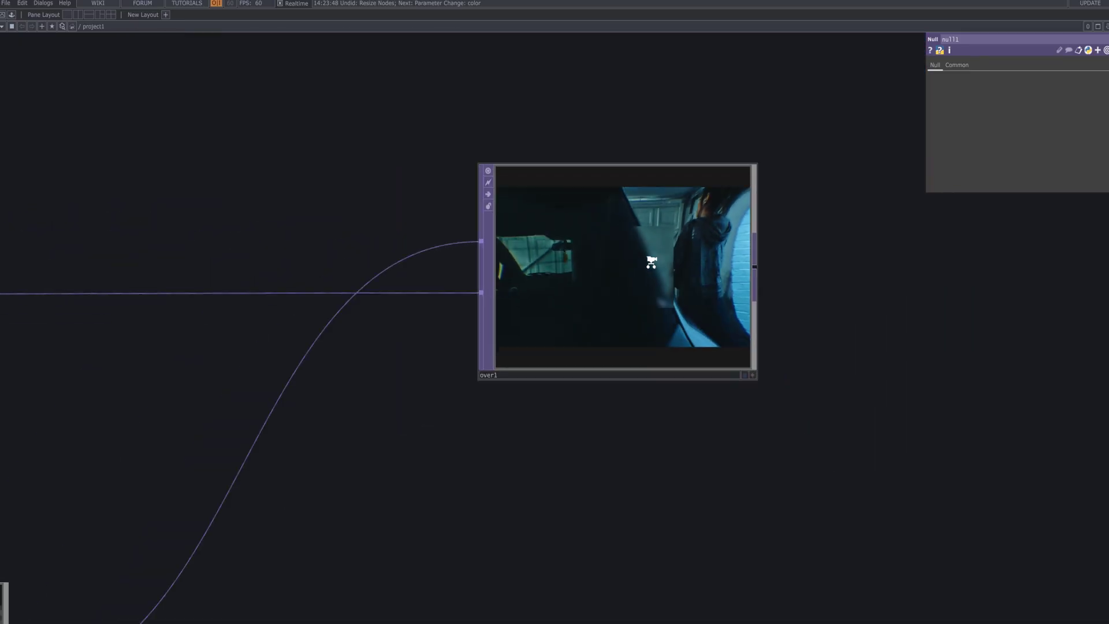
scroll(652, 262, "down", 6)
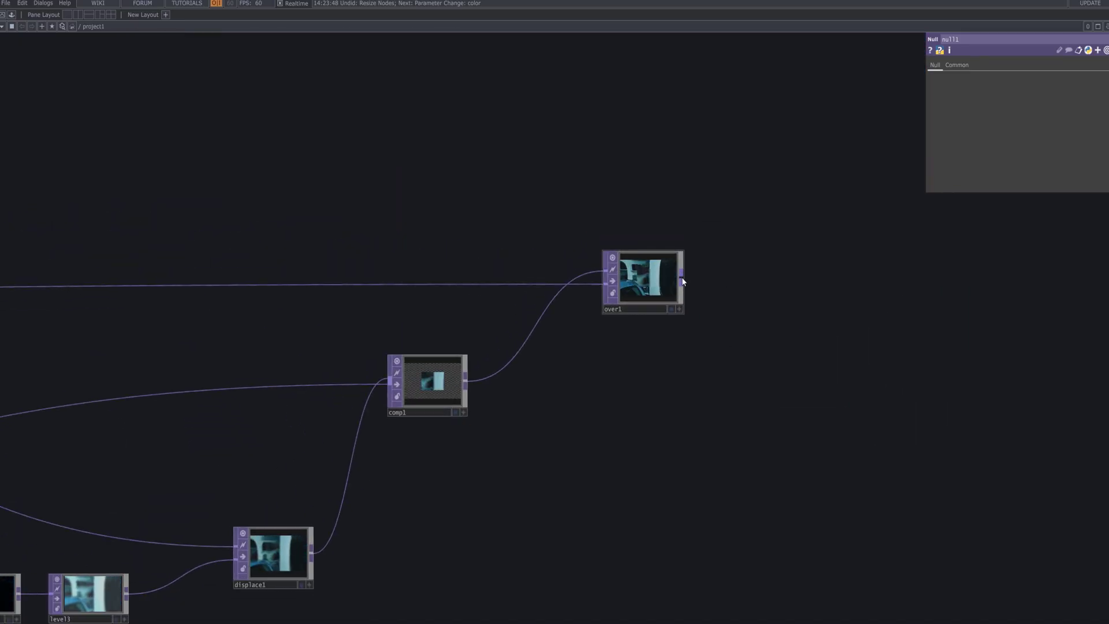
- Add a Null TOP connected to the output of the Over node, placed well to its right
right_click(682, 282)
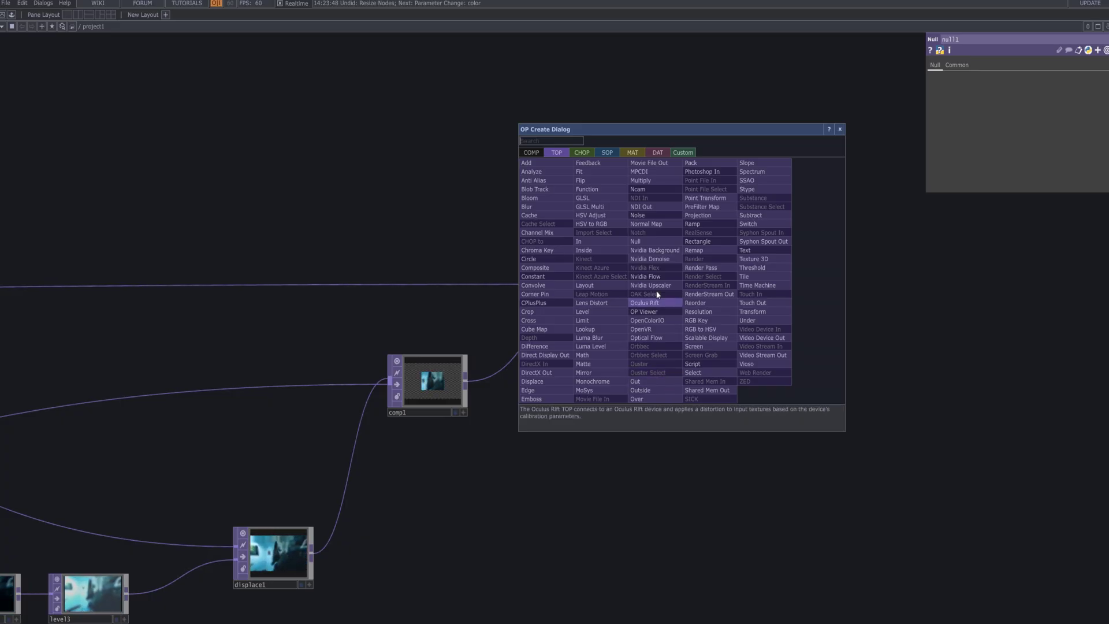
left_click(657, 244)
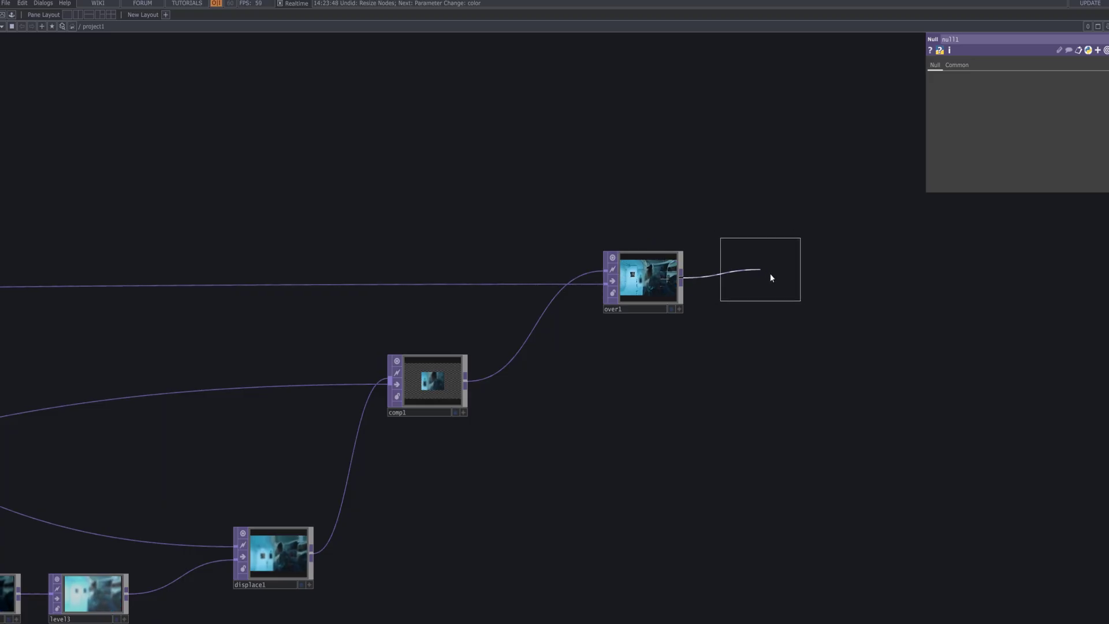
left_click(1014, 286)
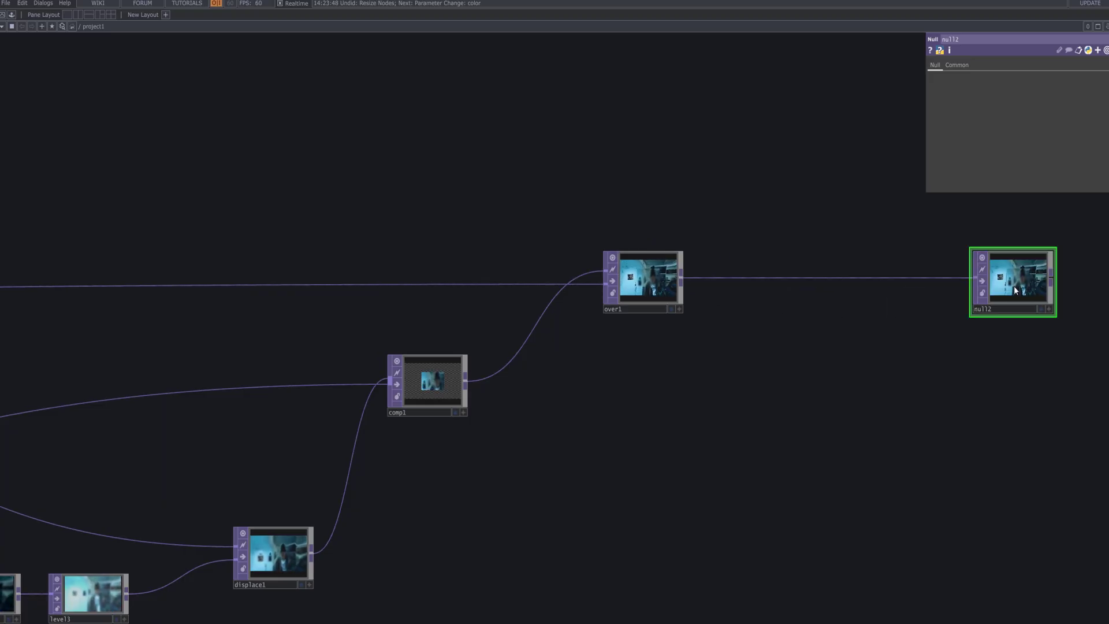
- Preview the new Null node's output as the network background, and turn the display off again
left_click_drag(785, 327, 242, 326)
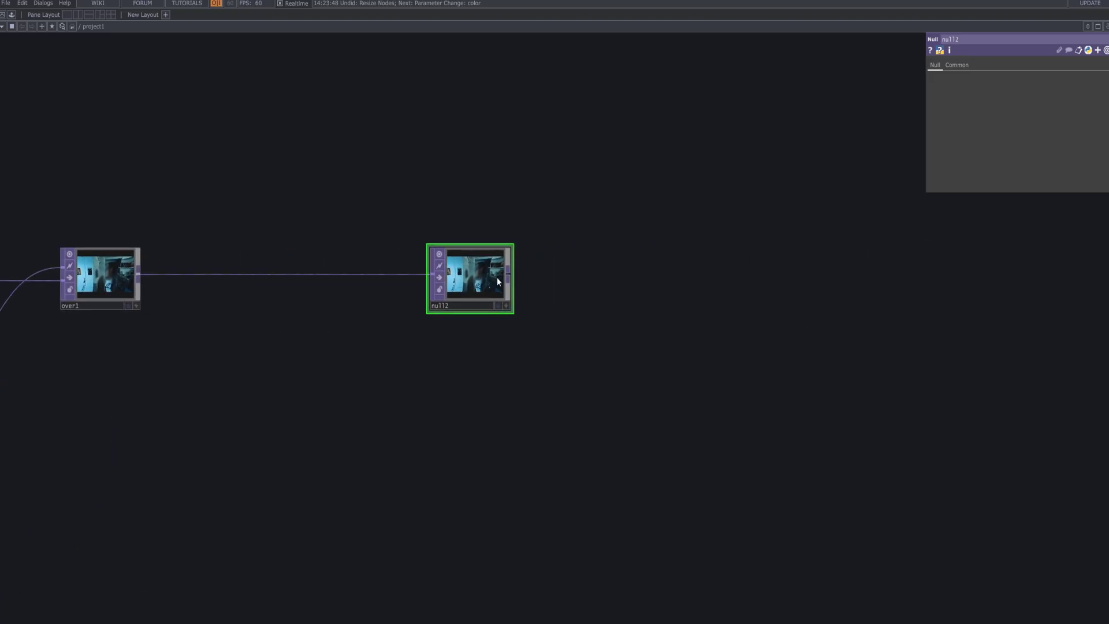
left_click(498, 305)
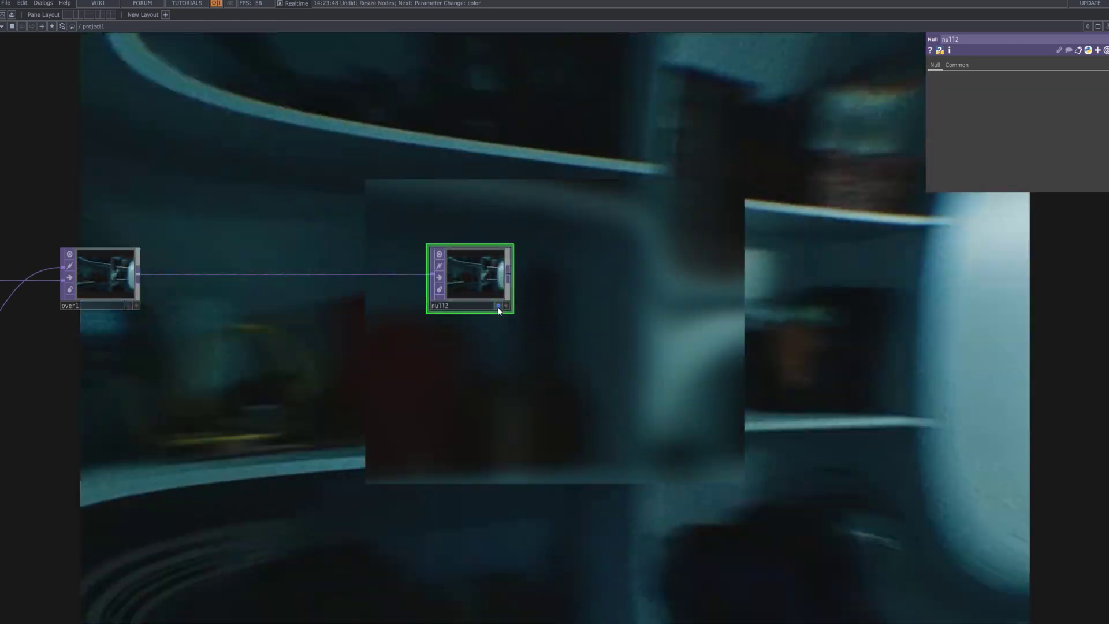
left_click(498, 305)
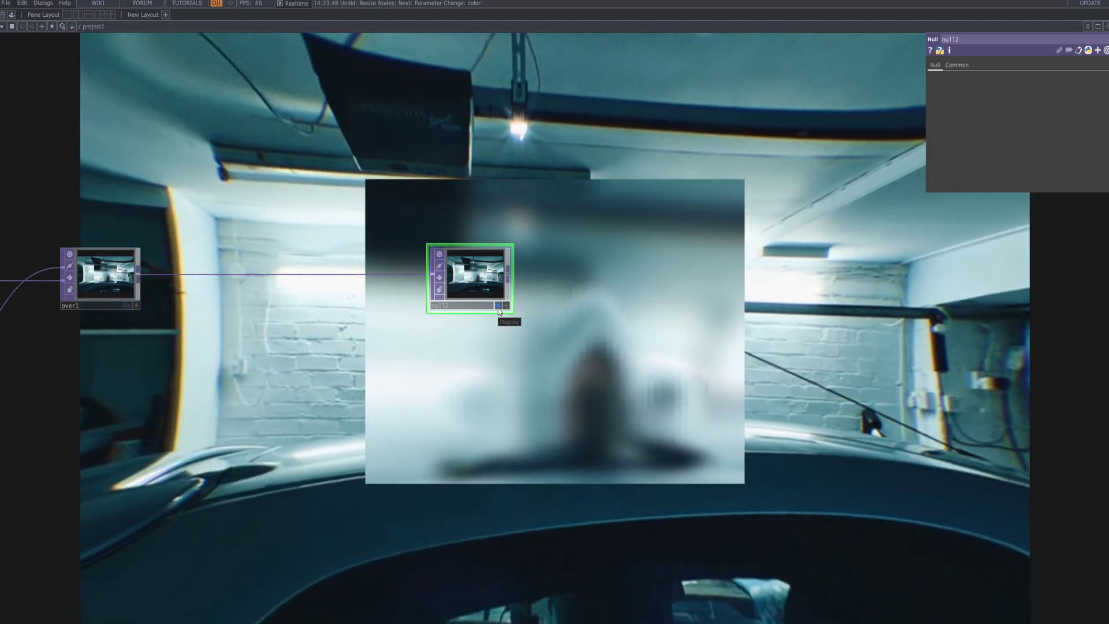
left_click(499, 306)
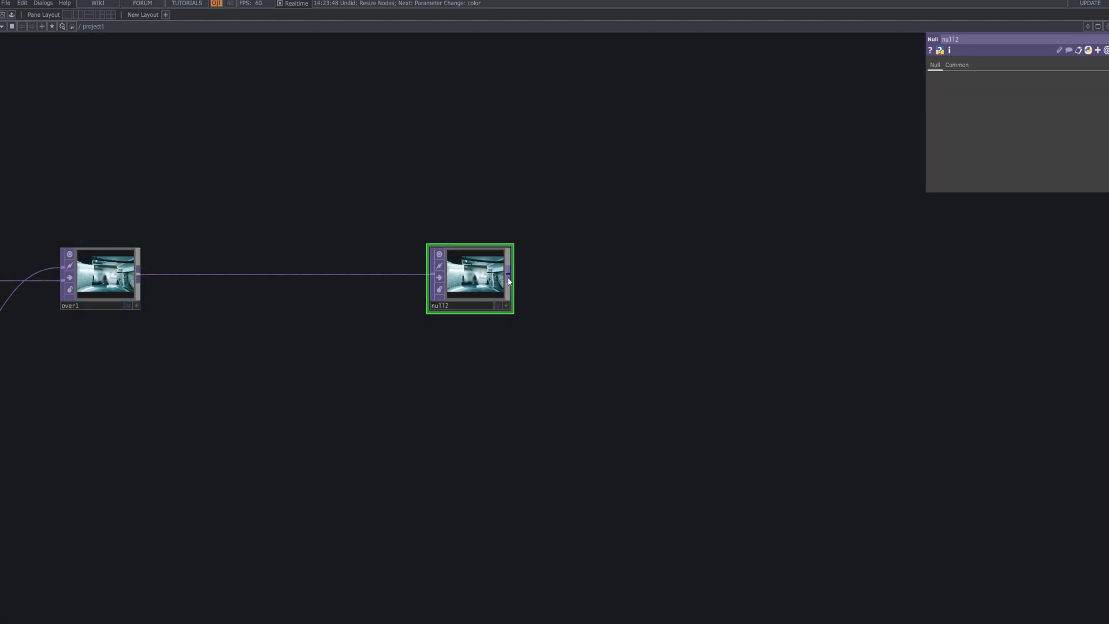
- Add an Out TOP connected to the output of the Null node after the Over node
right_click(509, 282)
type("ou")
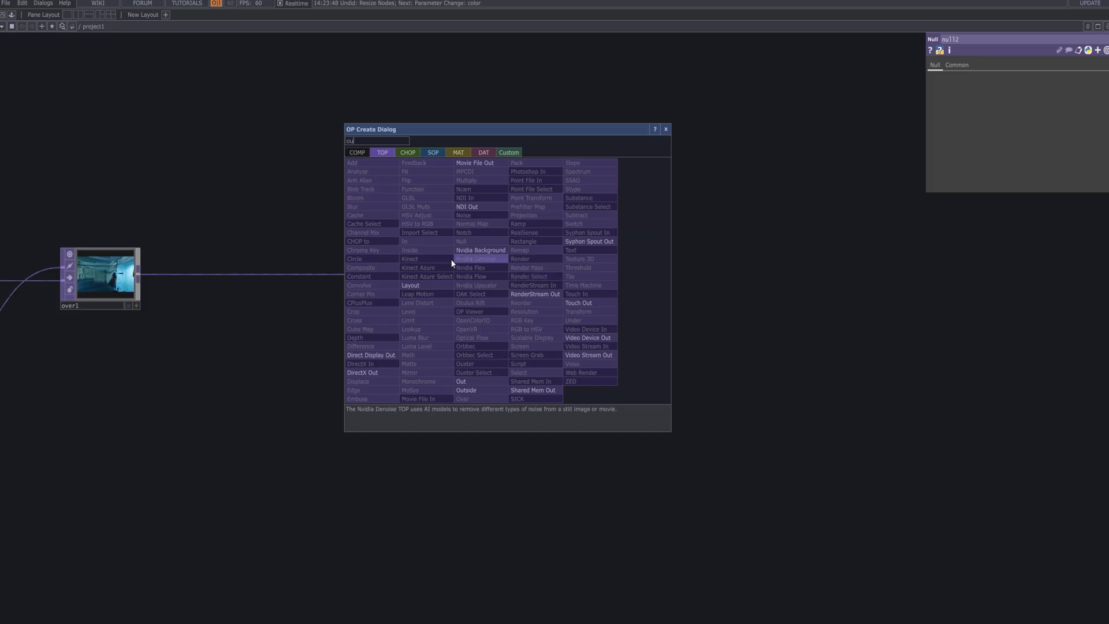
left_click(479, 381)
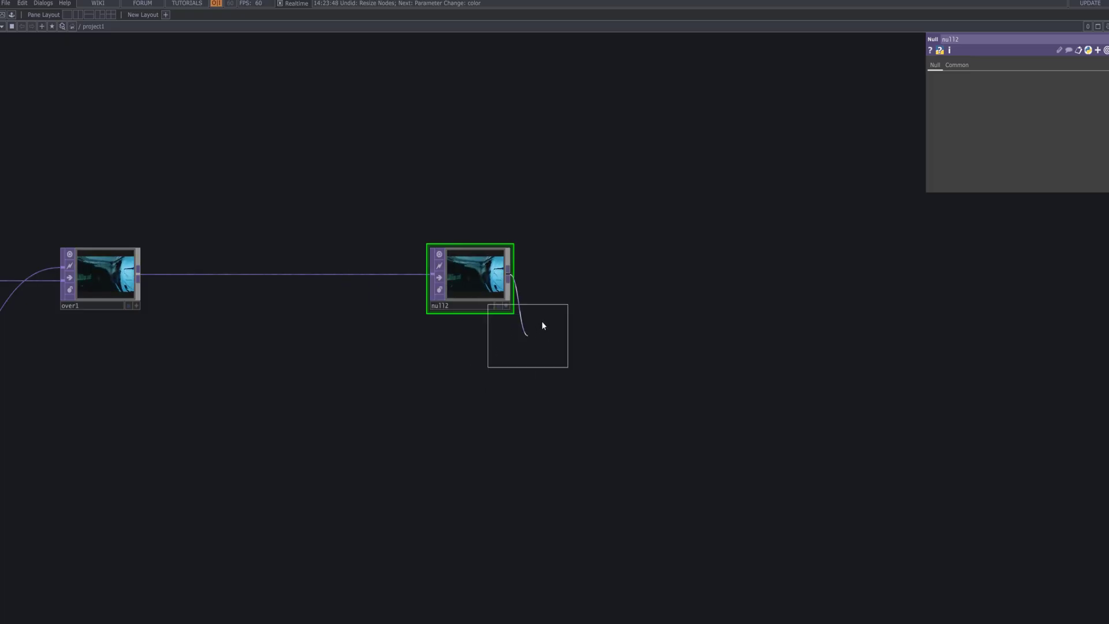
left_click(580, 281)
- Add a Movie File Out TOP connected to the output of the Out node
right_click(617, 276)
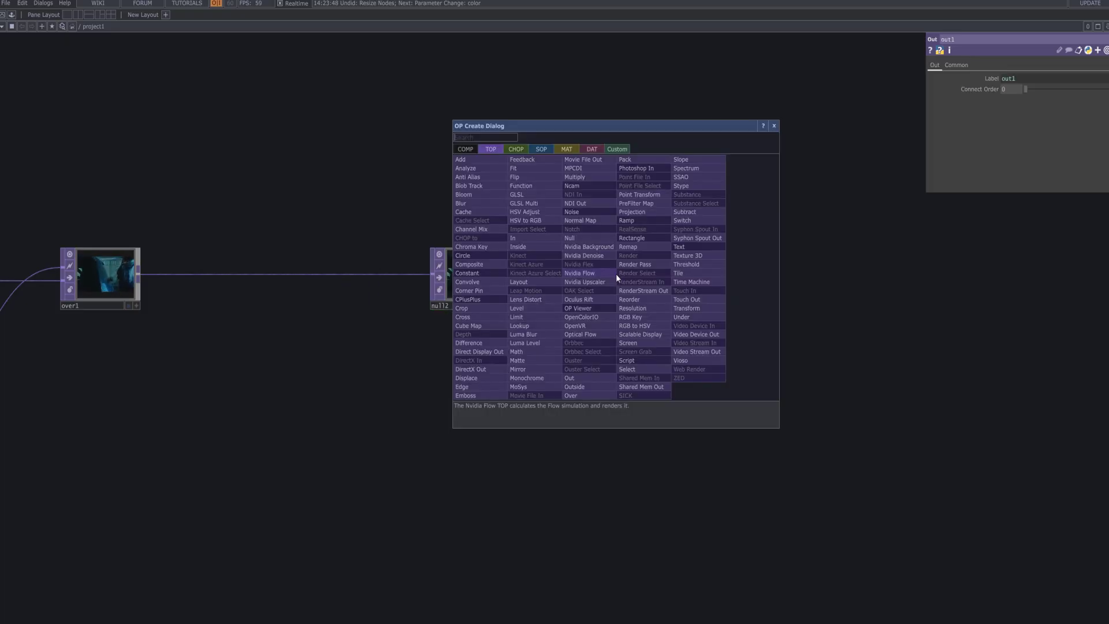
left_click(598, 183)
left_click(697, 276)
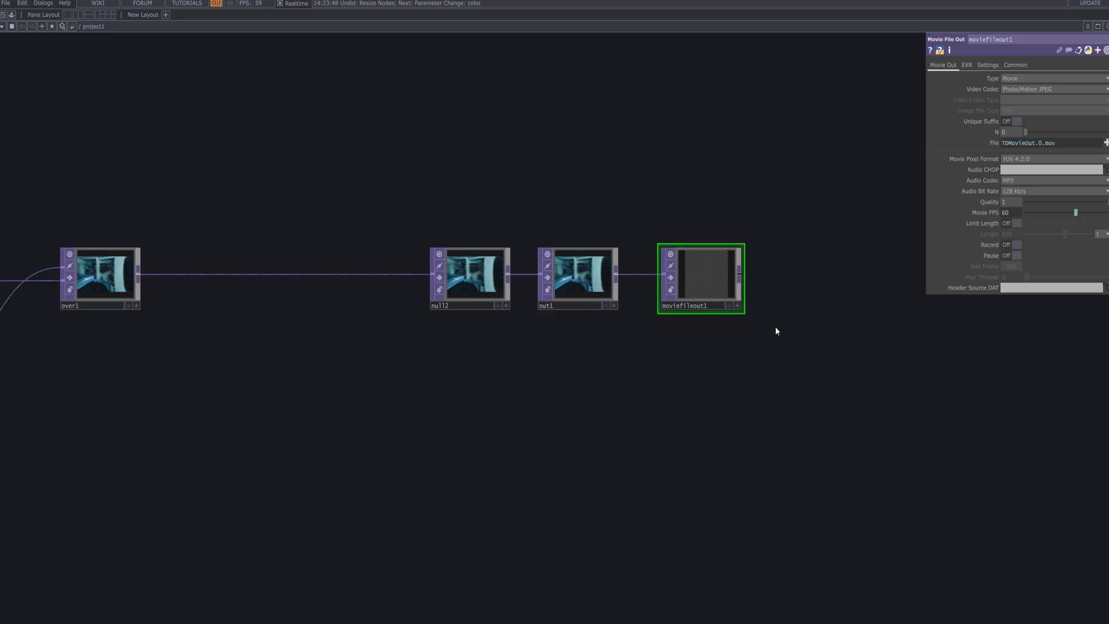
- Move the Over, Null, Out and Movie File Out nodes closer together and nearer to the Composite node
scroll(548, 448, "down", 8)
left_click_drag(484, 460, 837, 302)
left_click_drag(798, 339, 686, 372)
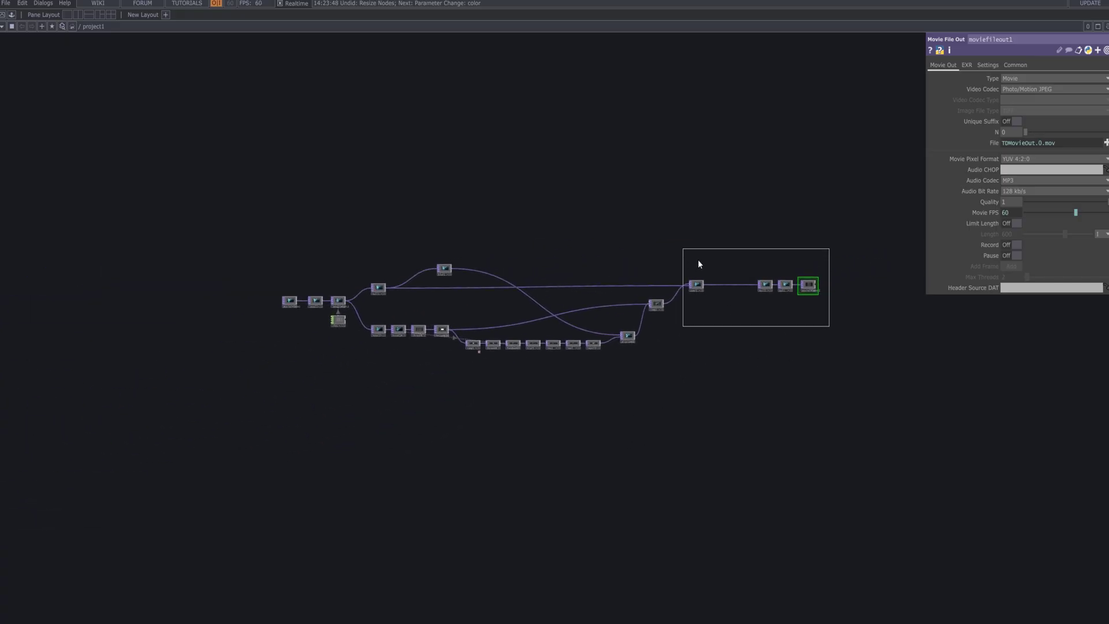
mouse_move(698, 290)
left_mouse_down()
mouse_move(682, 273)
mouse_move(680, 289)
left_mouse_up()
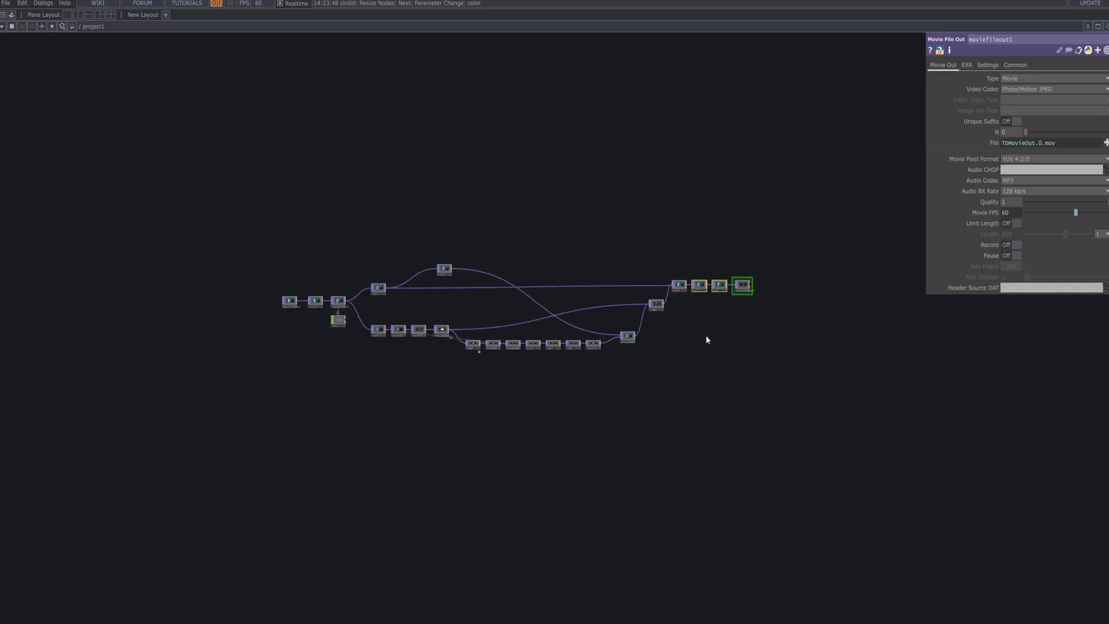
- Turn on the background display of the Null node after the Over node to show the finished effect
scroll(705, 340, "up", 6)
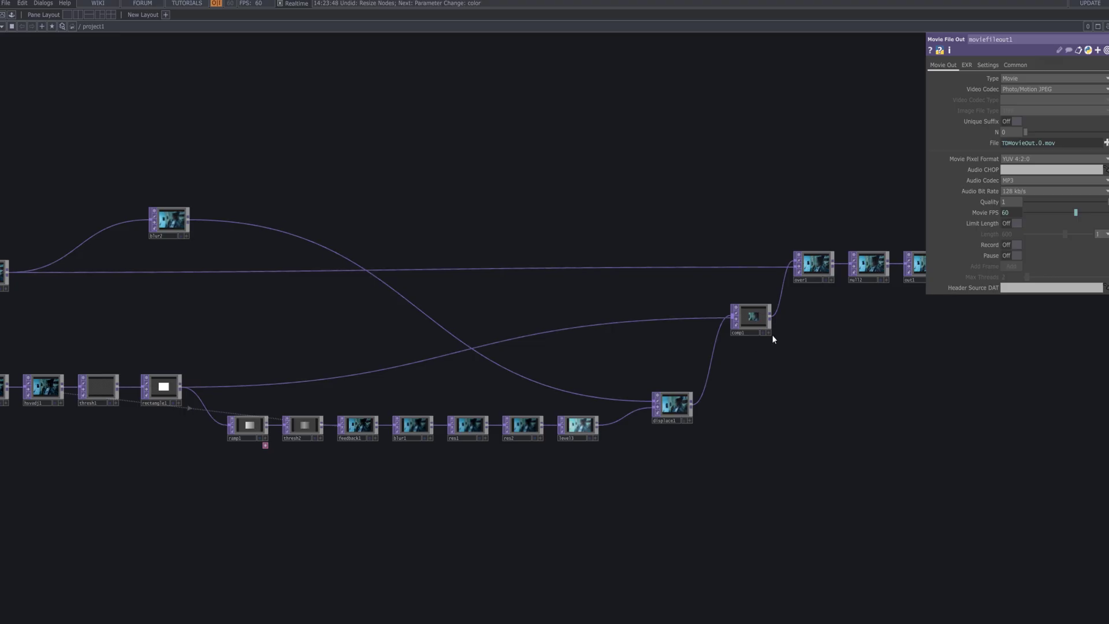
left_click(879, 280)
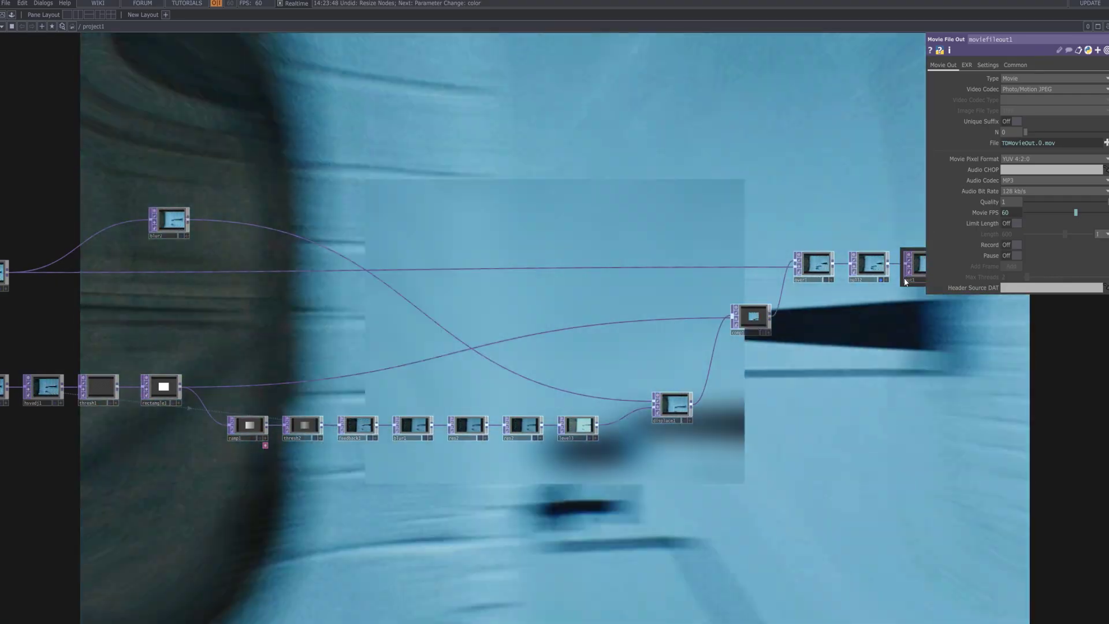
scroll(838, 352, "down", 5)
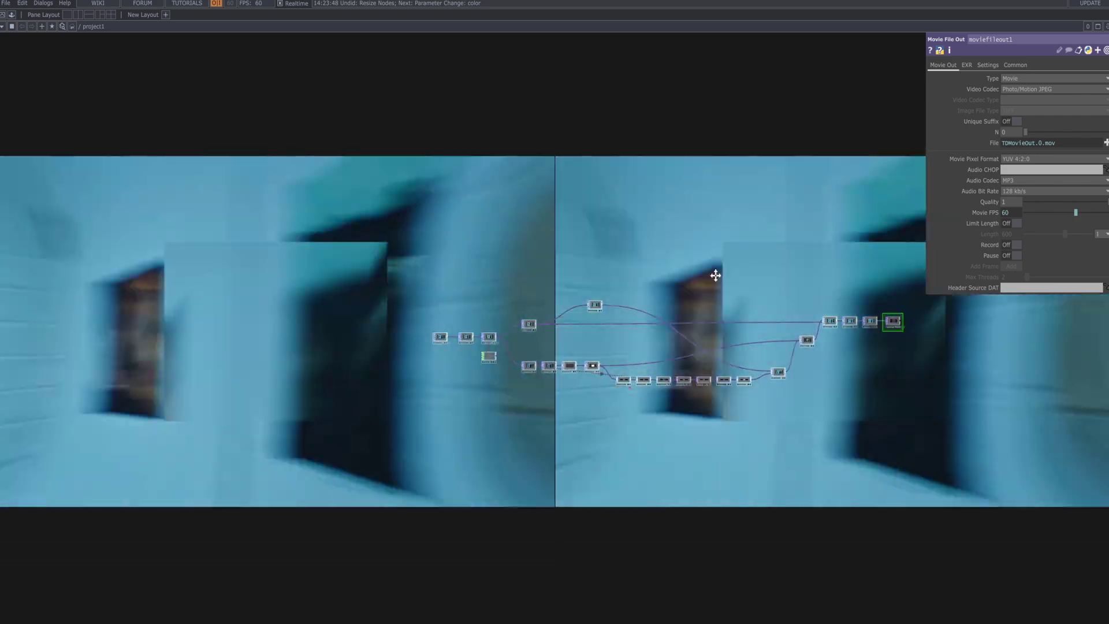
left_click_drag(715, 272, 602, 429)
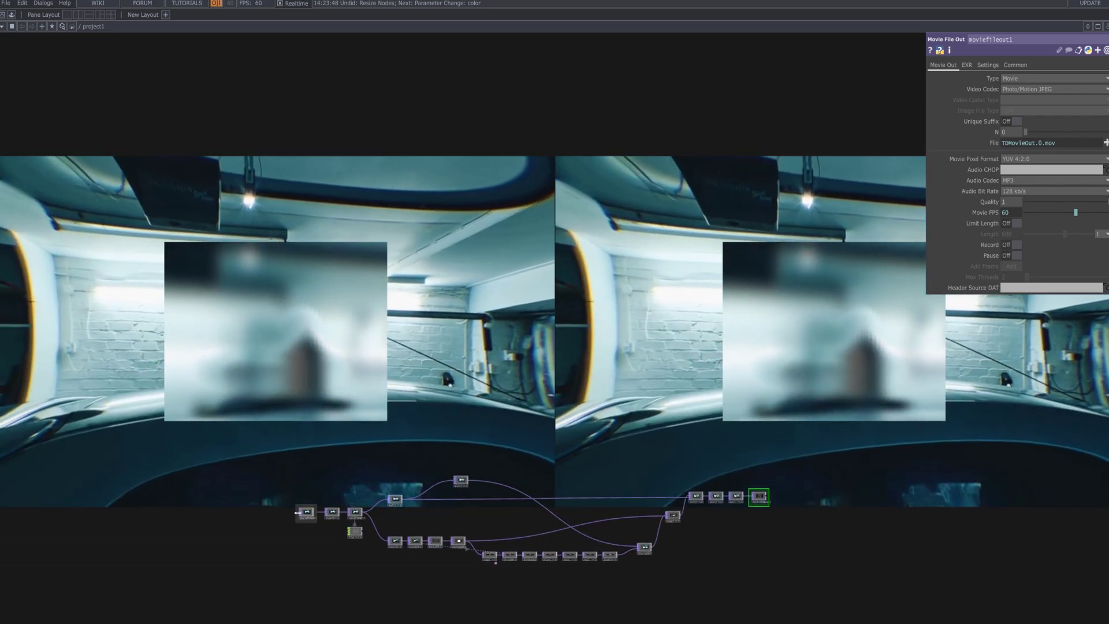